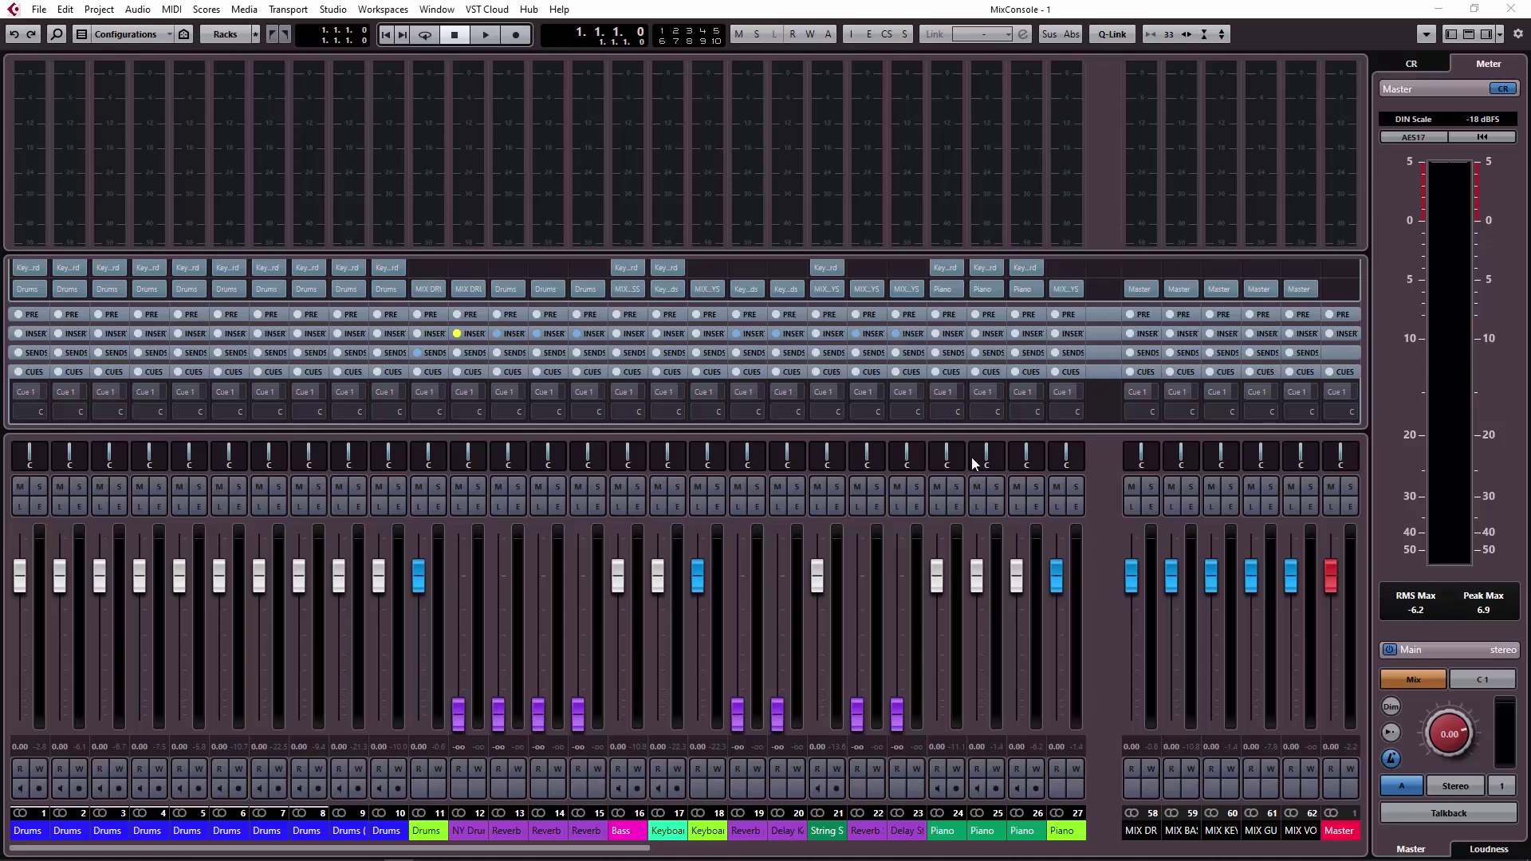
Step: Check the program's version and build information, closing it when done
{"action": "left_click", "coordinate": [559, 9]}
{"action": "left_click", "coordinate": [577, 71]}
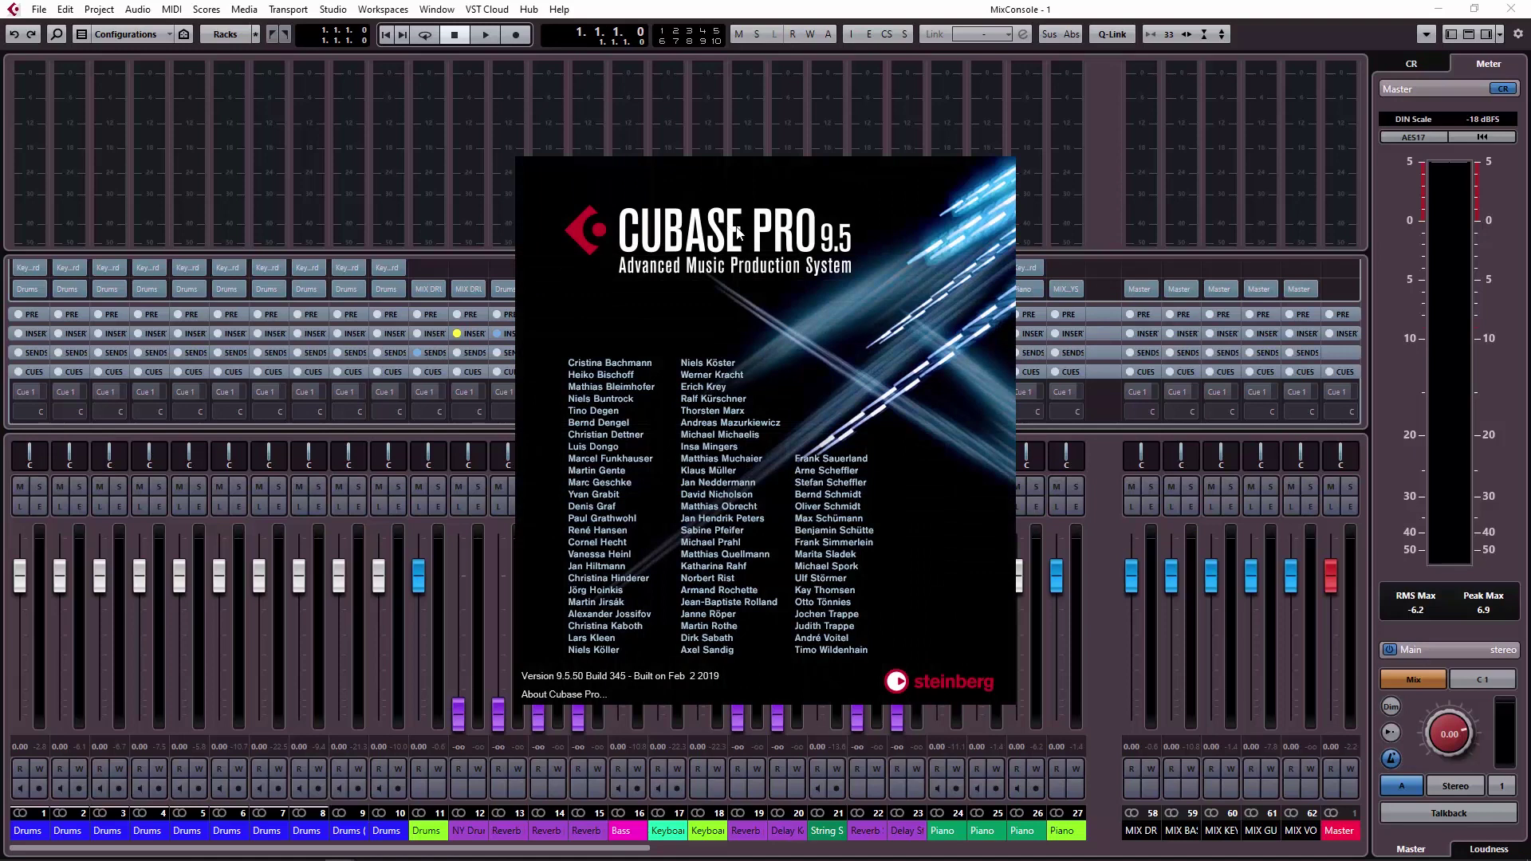
{"action": "left_click", "coordinate": [782, 286]}
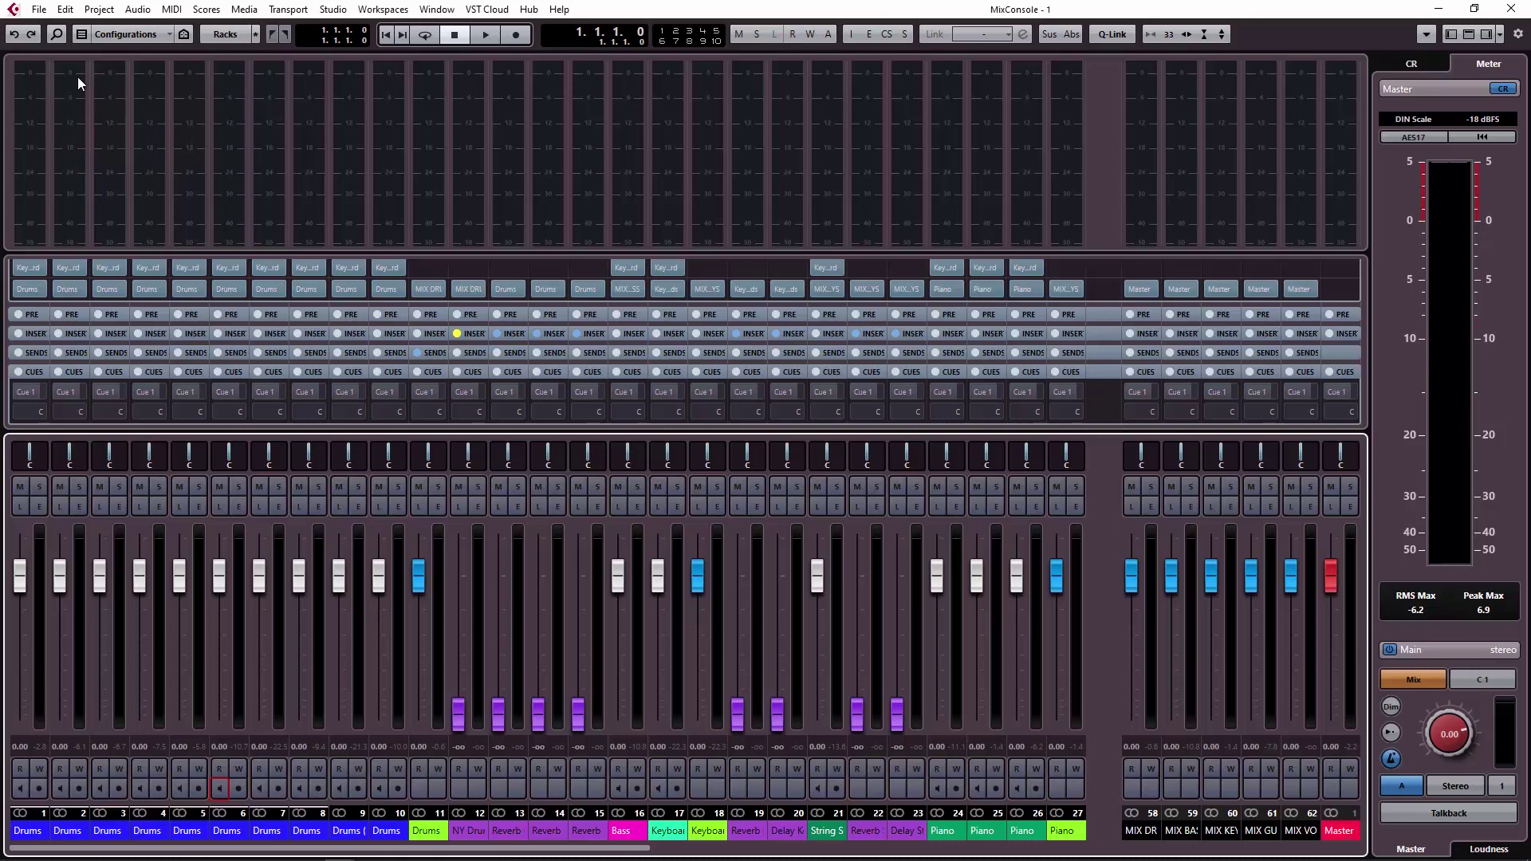
Step: Review the channel meter colours and their level thresholds in the Metering Appearance preferences, and confirm the preferences
{"action": "left_click", "coordinate": [42, 14]}
{"action": "left_click", "coordinate": [104, 350]}
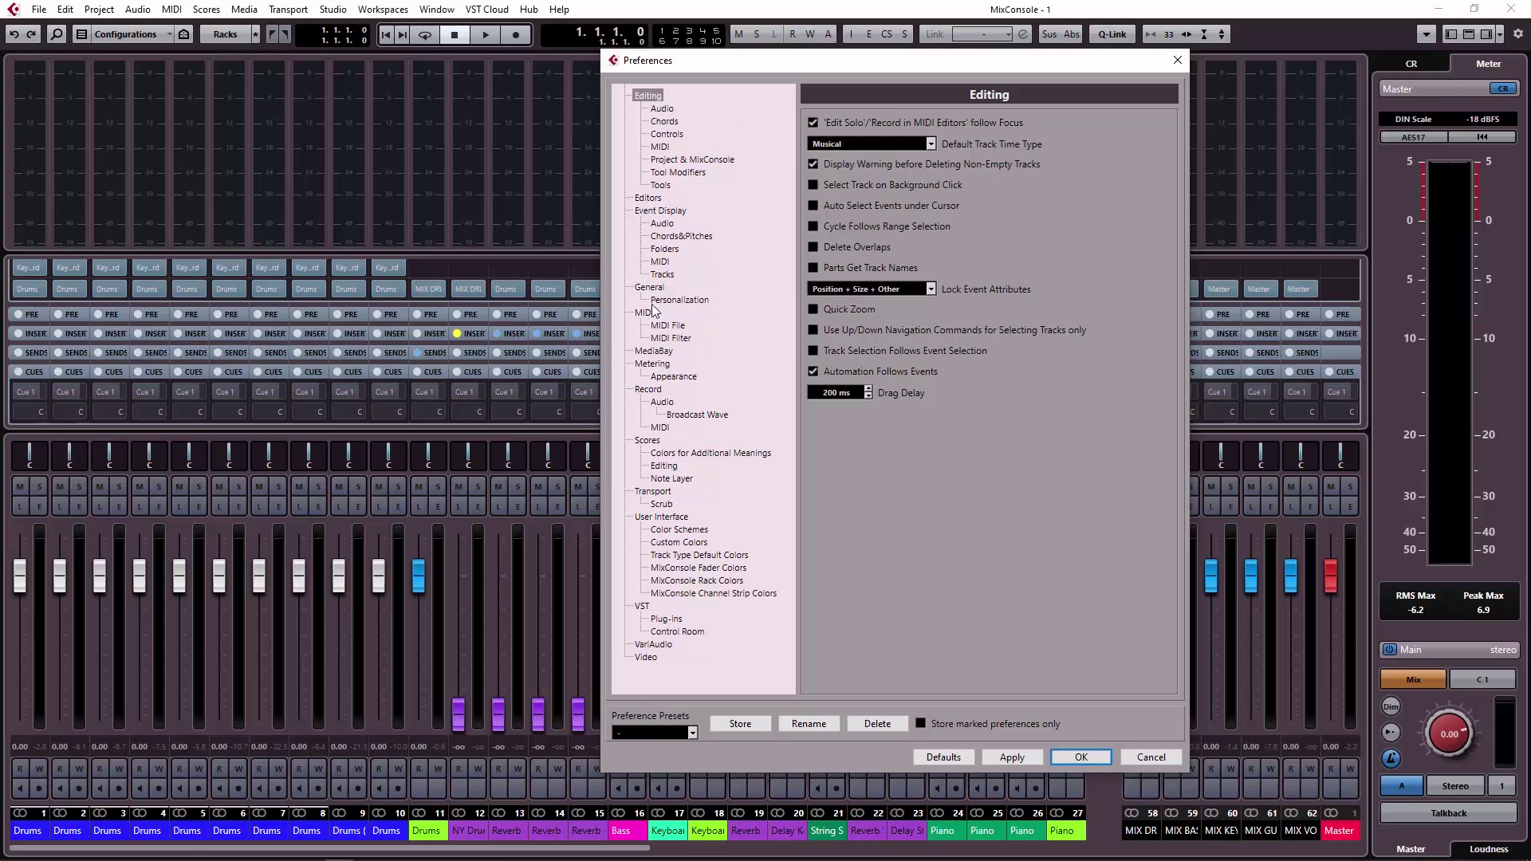
{"action": "left_click", "coordinate": [652, 363]}
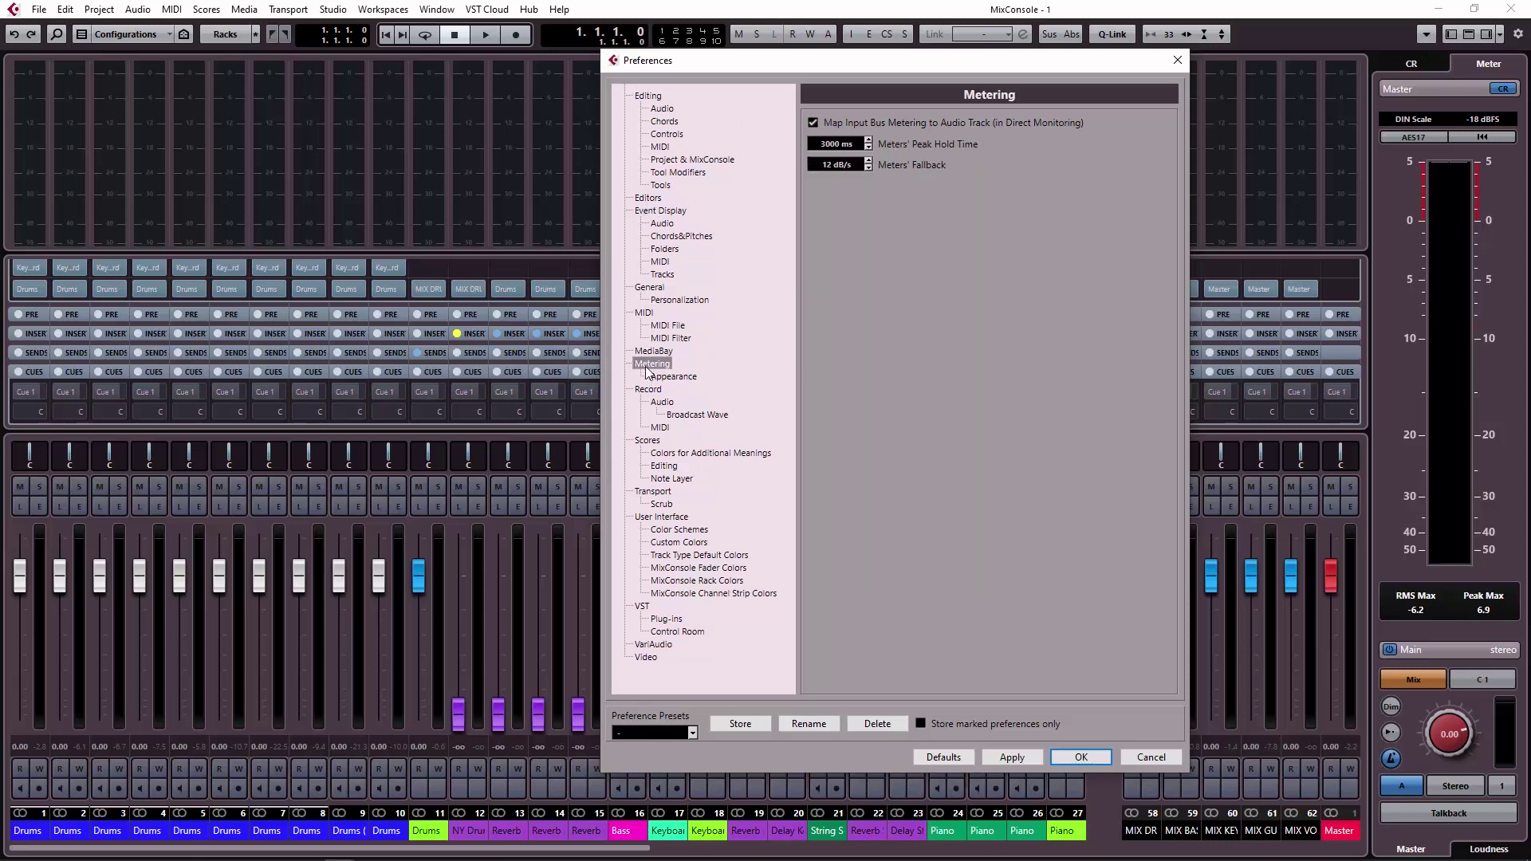
{"action": "left_click", "coordinate": [674, 377]}
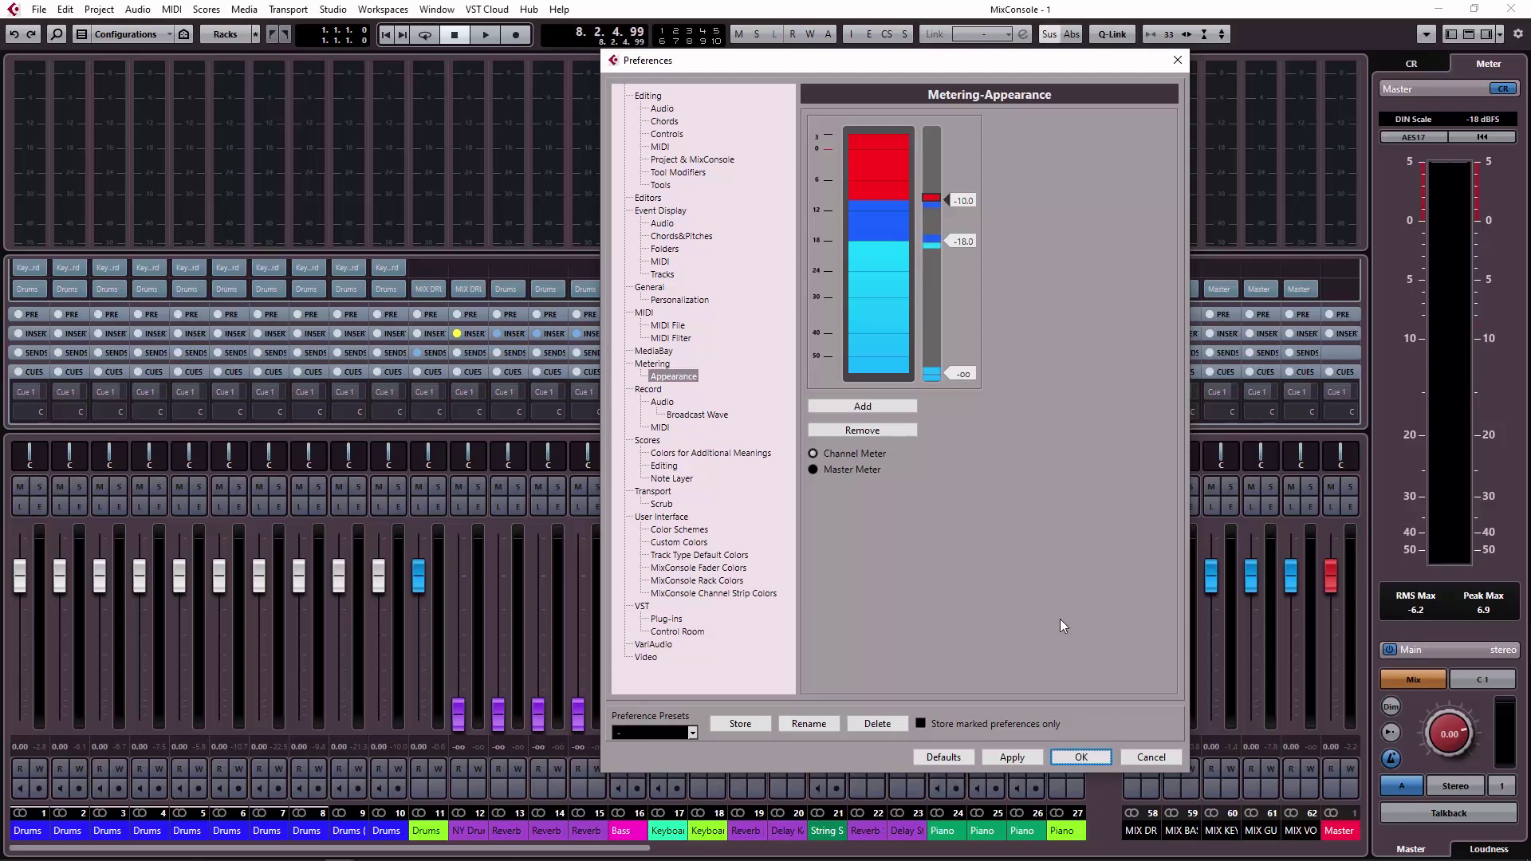
{"action": "left_click", "coordinate": [1080, 757]}
Step: Play the mix to watch the channel meters, and look over all the mixer channels from the drums onward
{"action": "key", "text": "space"}
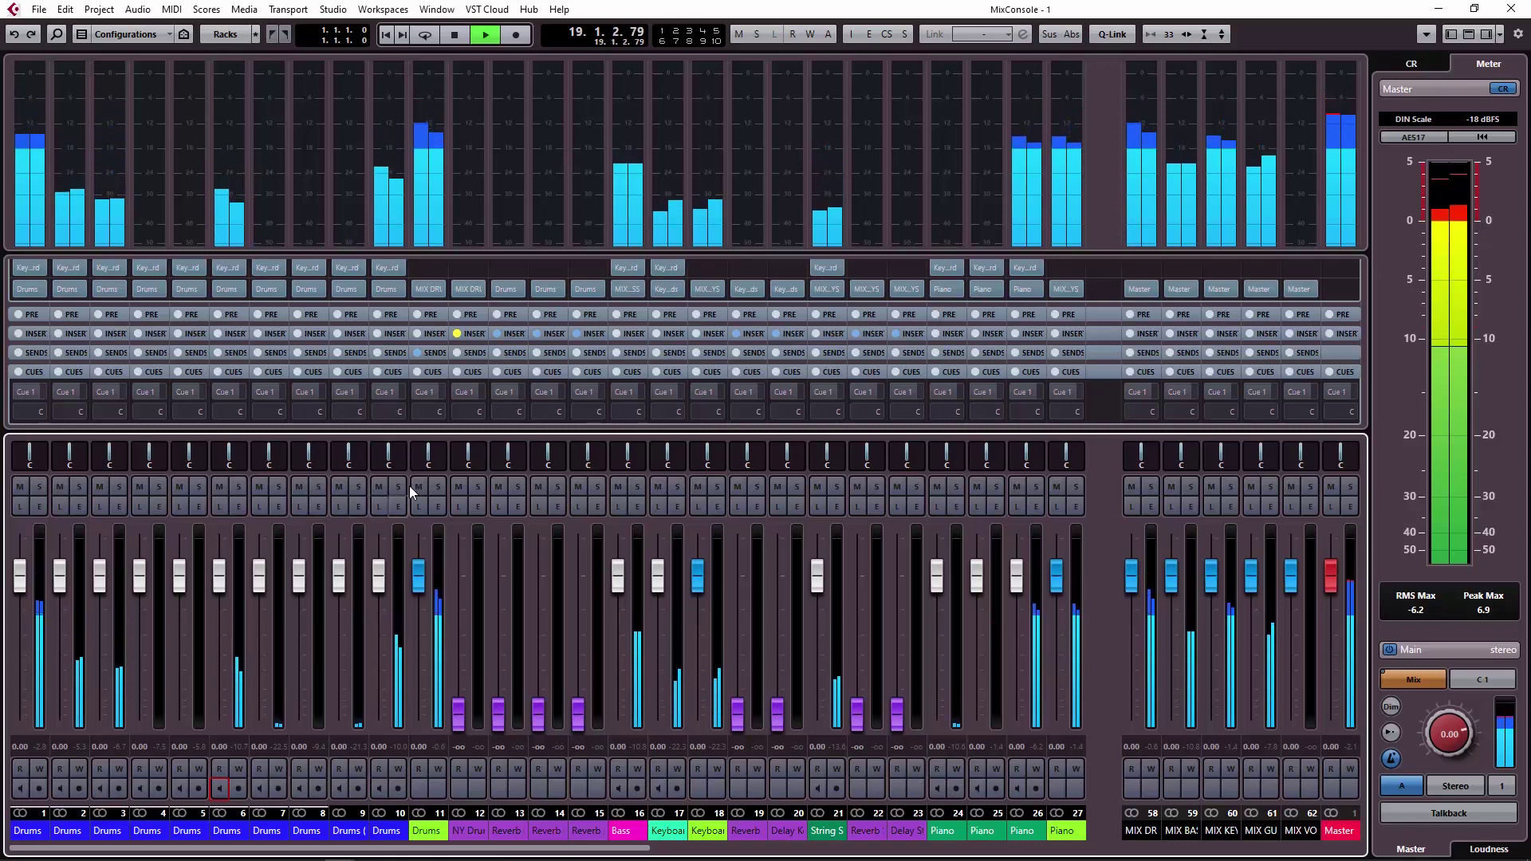
{"action": "key", "text": "space"}
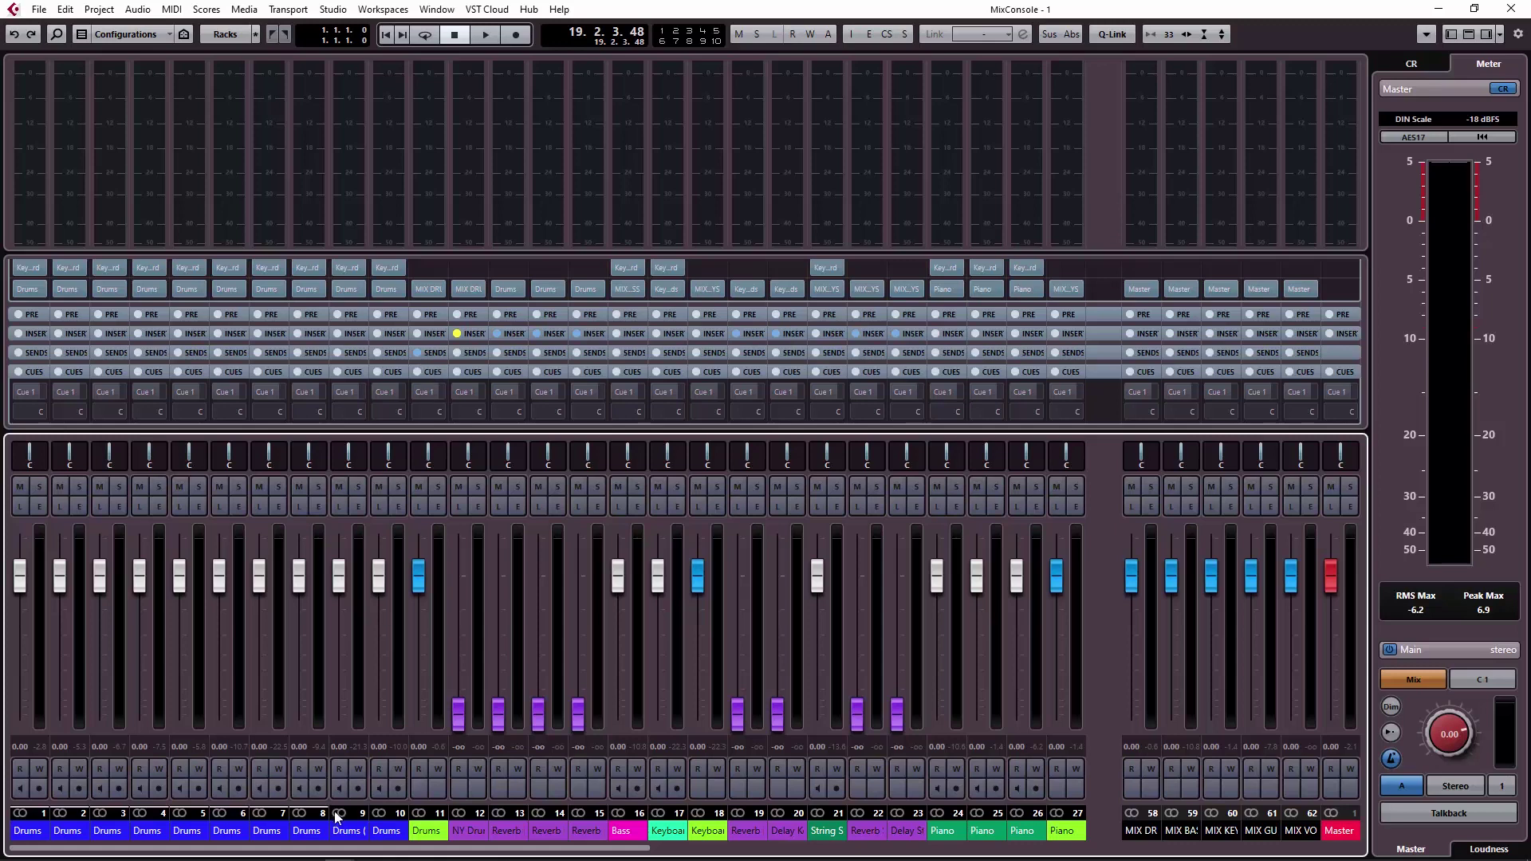
{"action": "left_click_drag", "start_coordinate": [333, 852], "coordinate": [170, 851]}
{"action": "left_click_drag", "start_coordinate": [646, 852], "coordinate": [405, 842]}
{"action": "left_click_drag", "start_coordinate": [603, 847], "coordinate": [224, 855]}
{"action": "left_click_drag", "start_coordinate": [547, 850], "coordinate": [92, 837]}
{"action": "scroll", "coordinate": [477, 850], "scroll_direction": "right", "scroll_amount": 1}
{"action": "scroll", "coordinate": [476, 850], "scroll_direction": "left", "scroll_amount": 1}
{"action": "mouse_move", "coordinate": [620, 852]}
{"action": "left_mouse_down"}
{"action": "mouse_move", "coordinate": [1074, 856]}
{"action": "mouse_move", "coordinate": [624, 854]}
{"action": "left_mouse_up"}
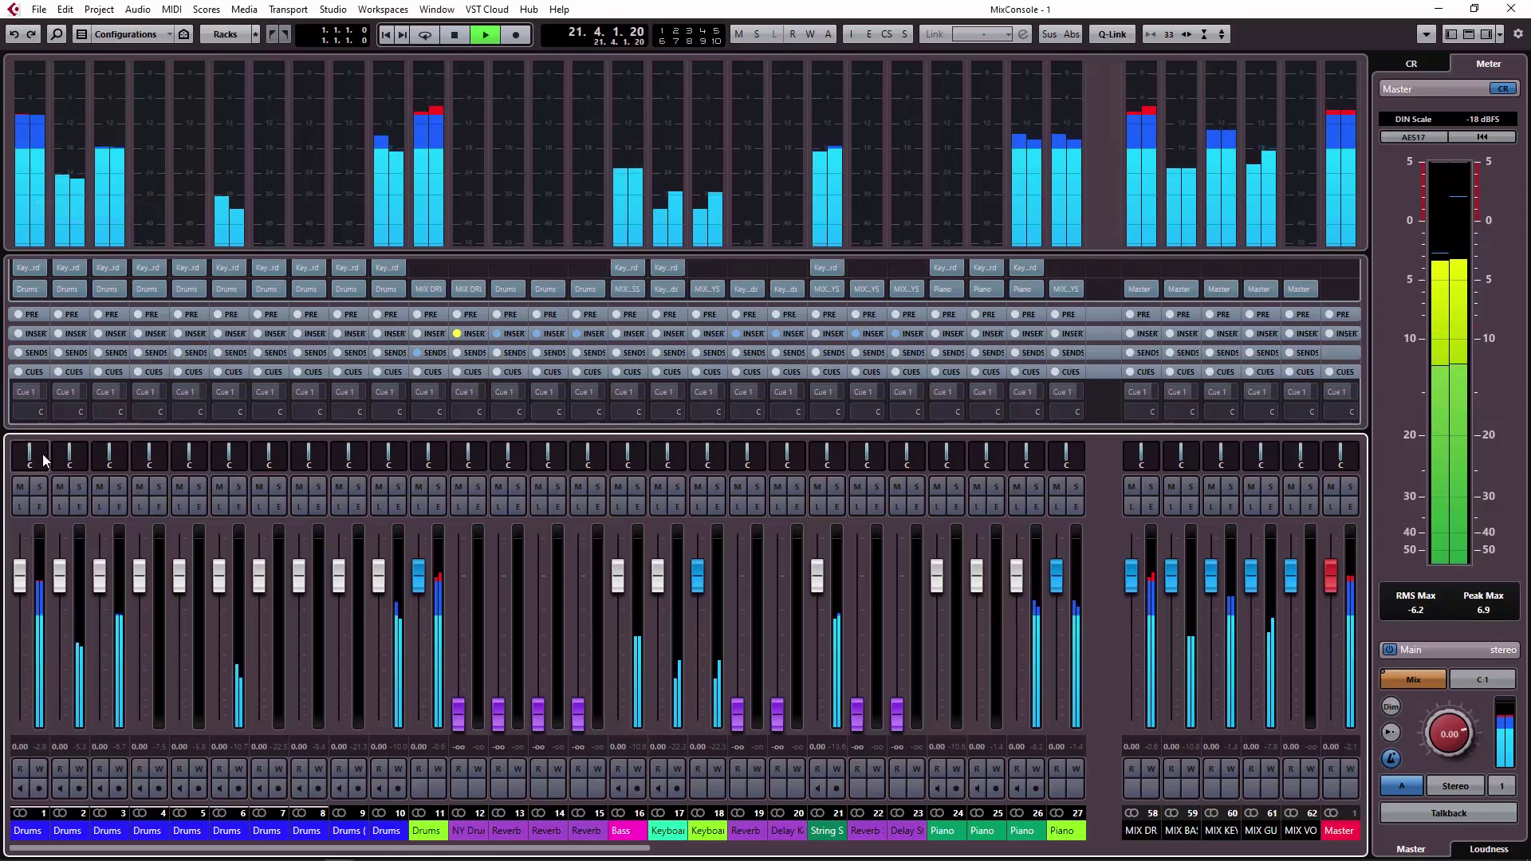
Step: Solo the first Drums channel briefly during playback to follow its level, unsolo it and look across the mixer channels
{"action": "left_click", "coordinate": [39, 487]}
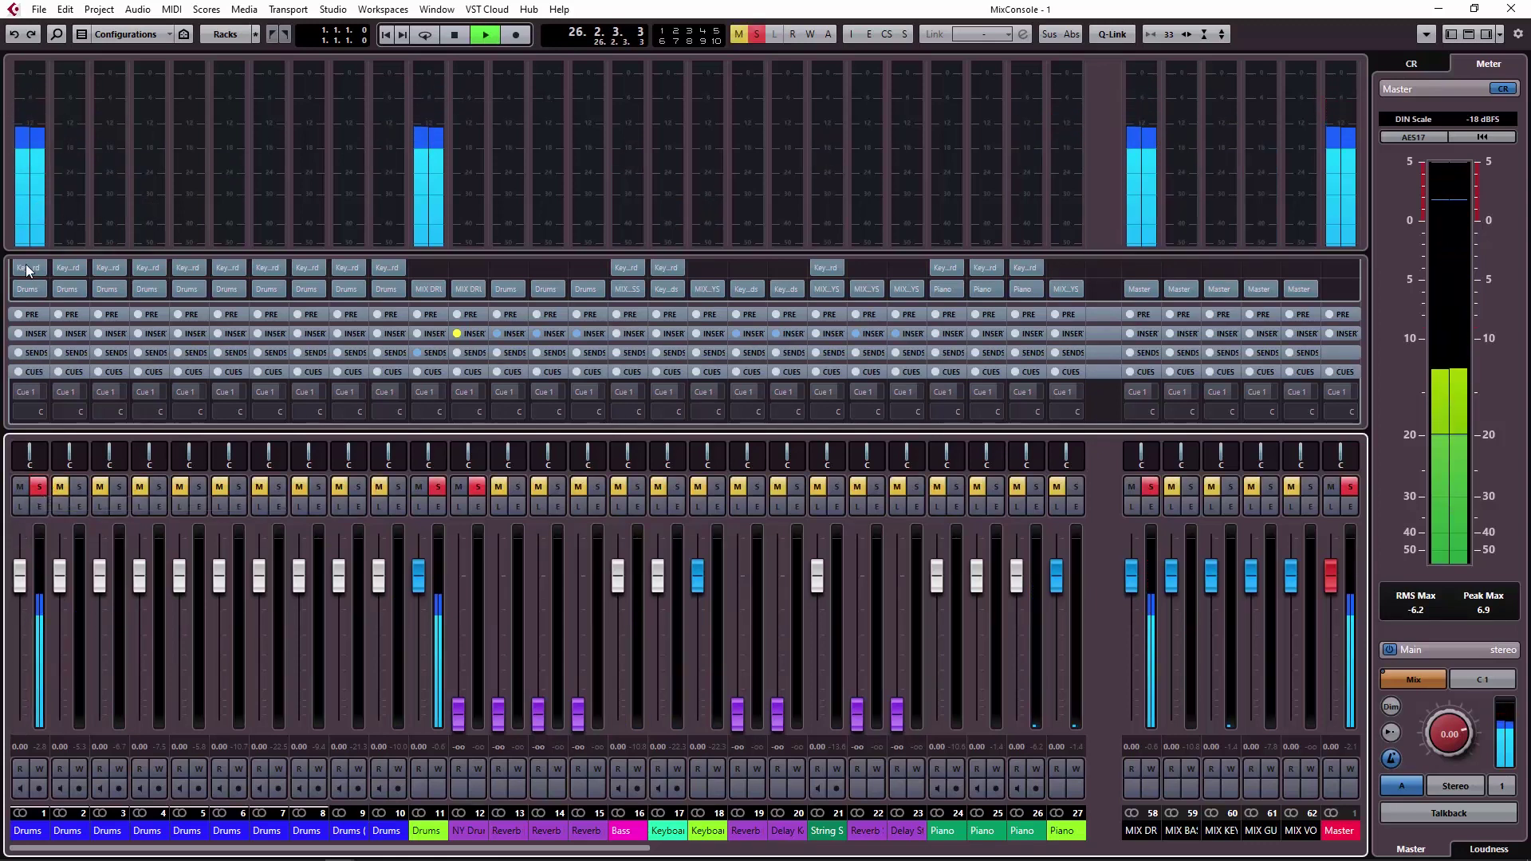
{"action": "left_click", "coordinate": [39, 486]}
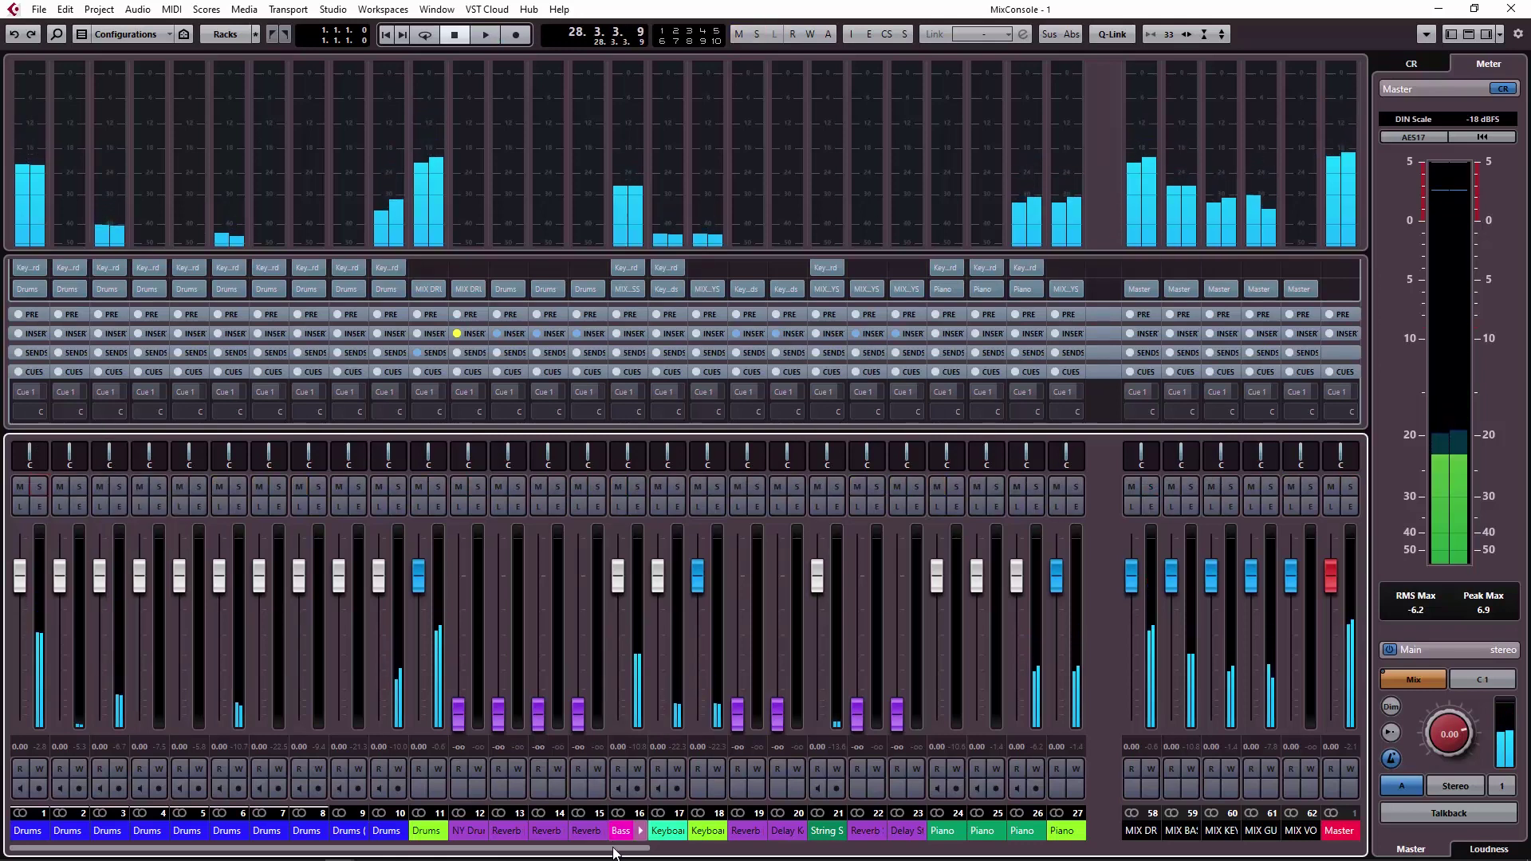
{"action": "scroll", "coordinate": [582, 755], "scroll_direction": "right", "scroll_amount": 8}
{"action": "scroll", "coordinate": [715, 449], "scroll_direction": "left", "scroll_amount": 8}
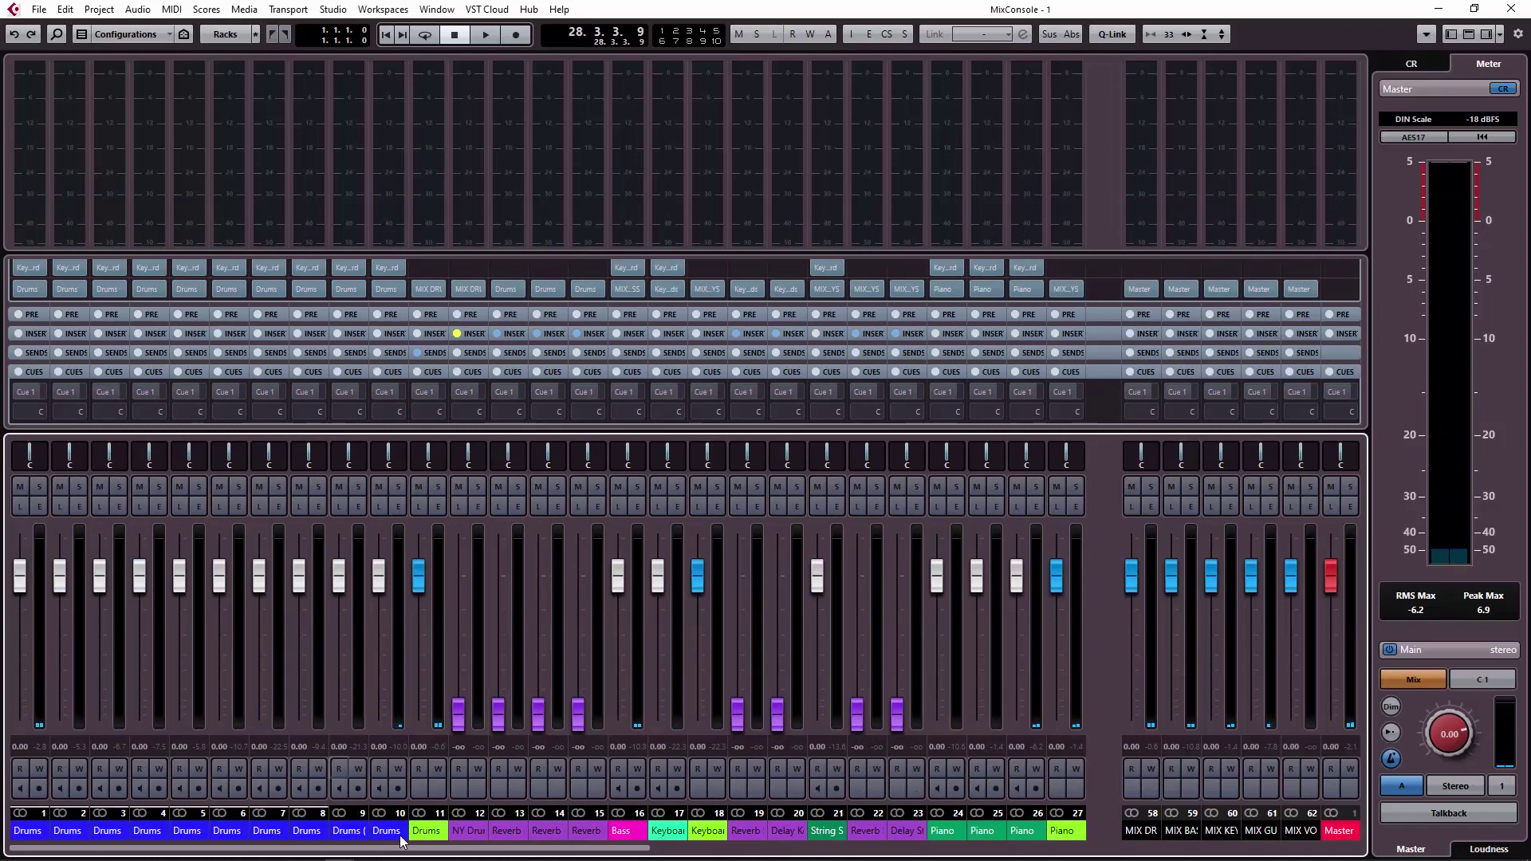
{"action": "scroll", "coordinate": [339, 768], "scroll_direction": "right", "scroll_amount": 8}
{"action": "scroll", "coordinate": [292, 595], "scroll_direction": "left", "scroll_amount": 8}
Step: Lower the first Drums channel's fader to -7.31 dB while the mix plays, and stop playback
{"action": "key", "text": "space"}
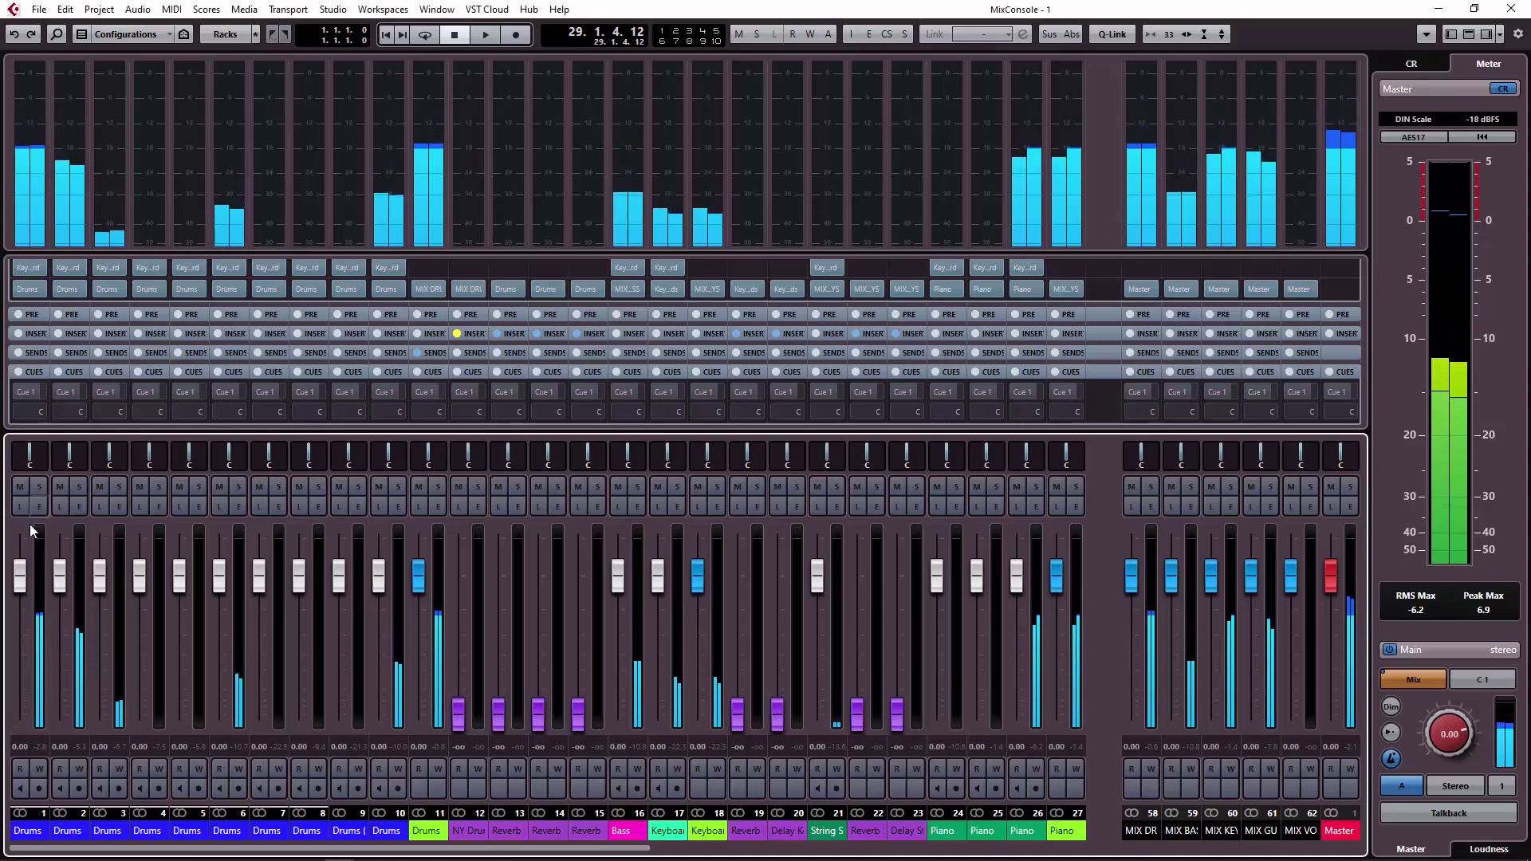
{"action": "key", "text": "space"}
{"action": "left_click_drag", "start_coordinate": [20, 574], "coordinate": [32, 604]}
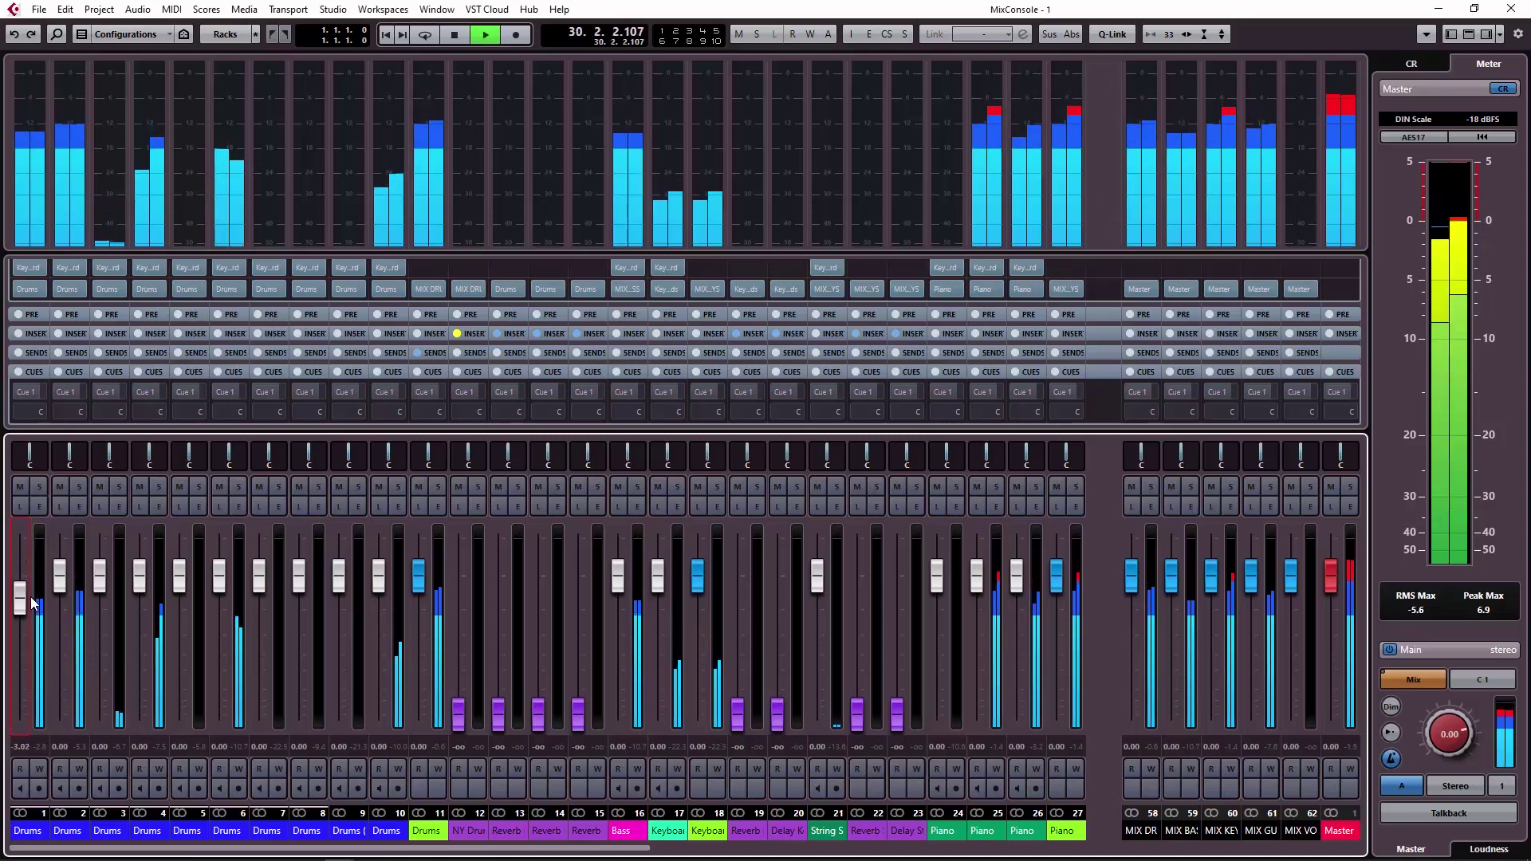
{"action": "left_click_drag", "start_coordinate": [32, 604], "coordinate": [27, 623]}
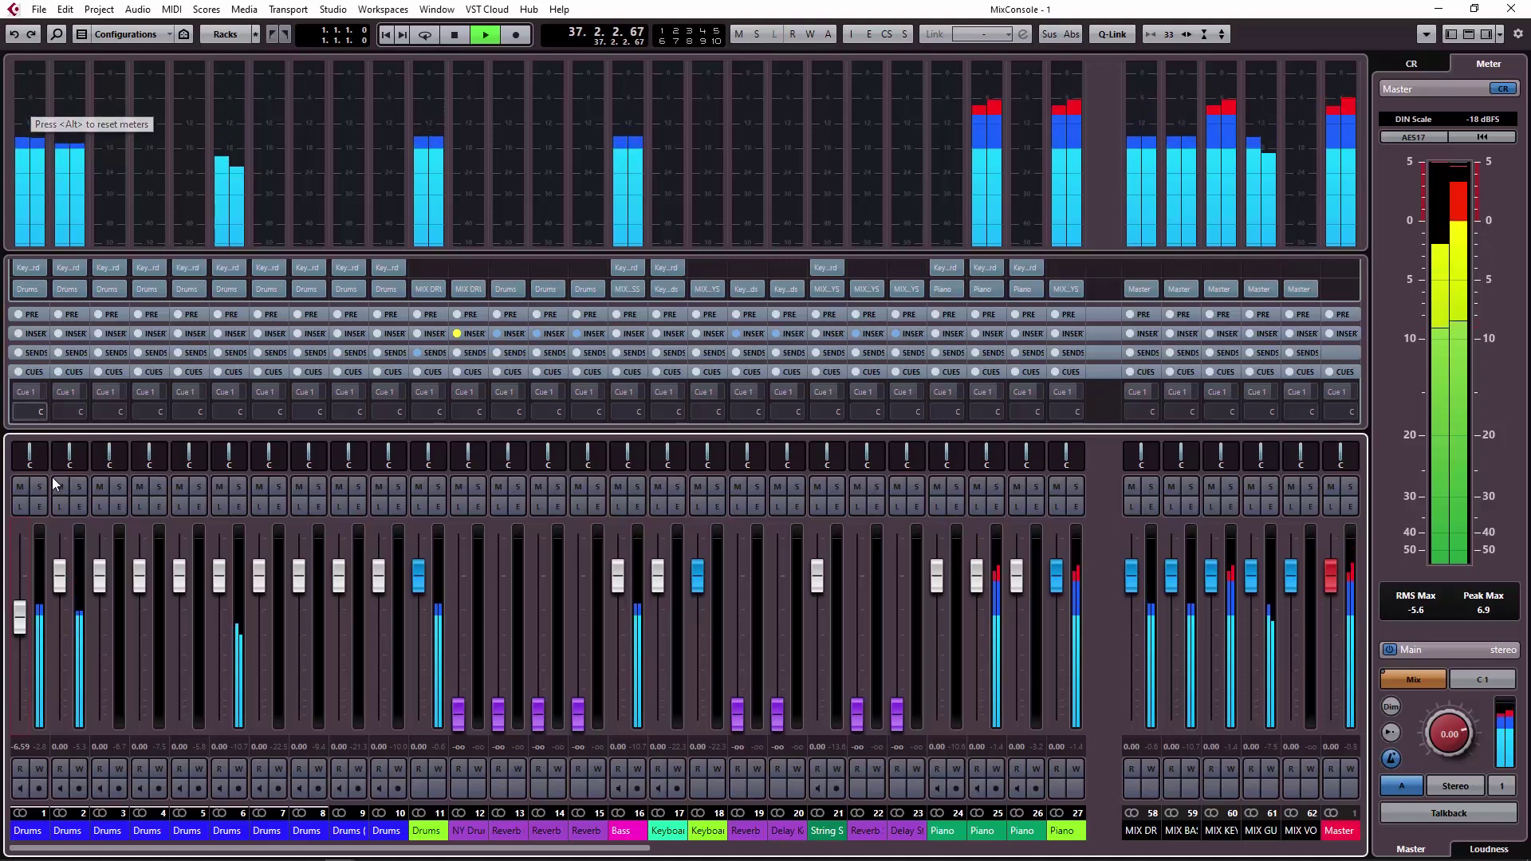
{"action": "left_click_drag", "start_coordinate": [22, 619], "coordinate": [22, 624]}
{"action": "key", "text": "space"}
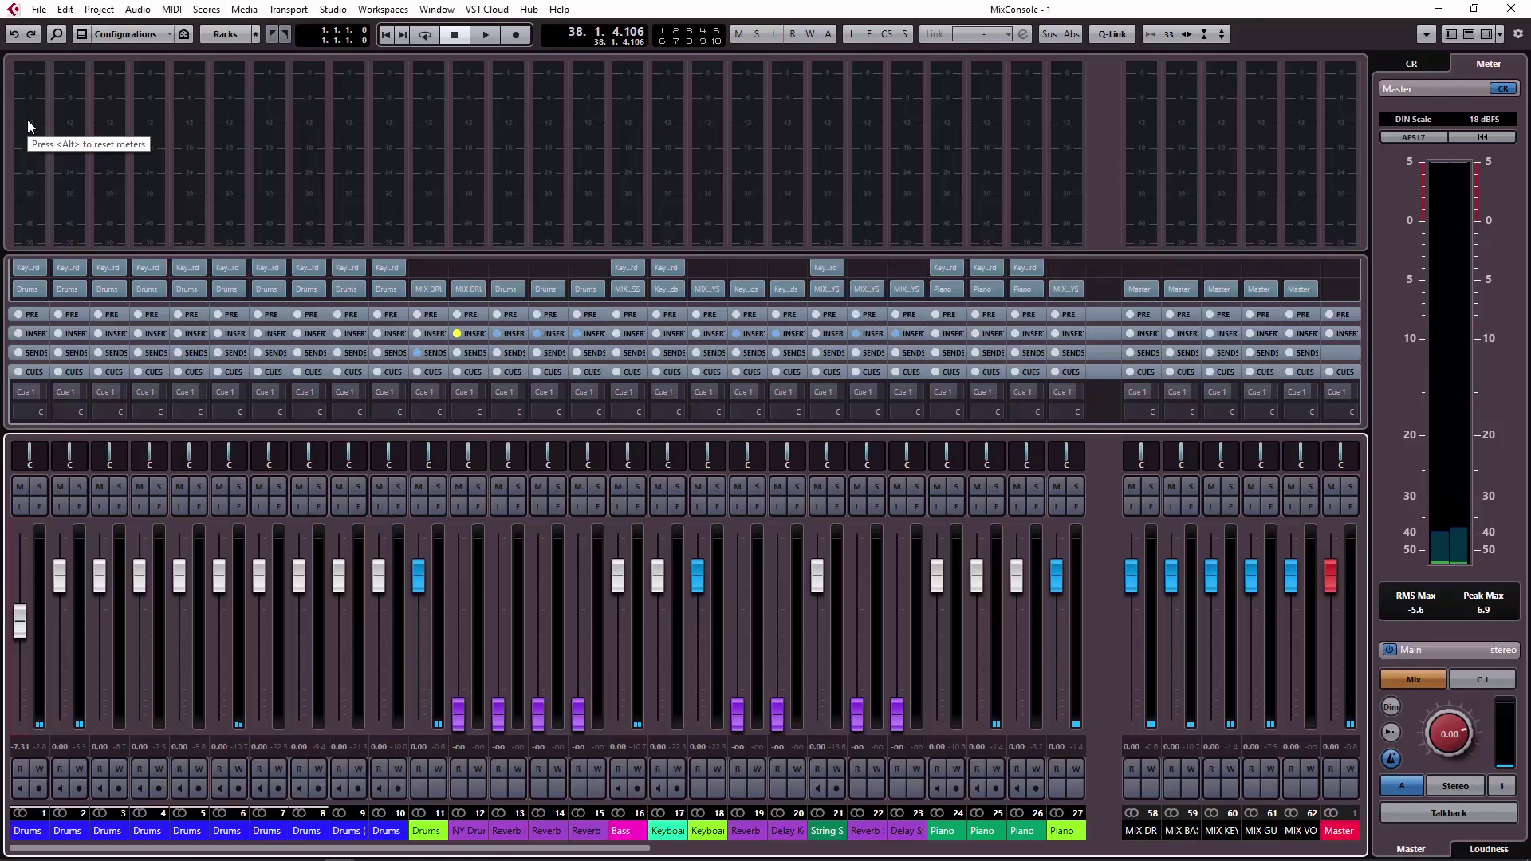
Step: View the first Drums channel's settings, reset its fader to 0.00 dB and turn off its monitoring and record arming
{"action": "left_click", "coordinate": [39, 506]}
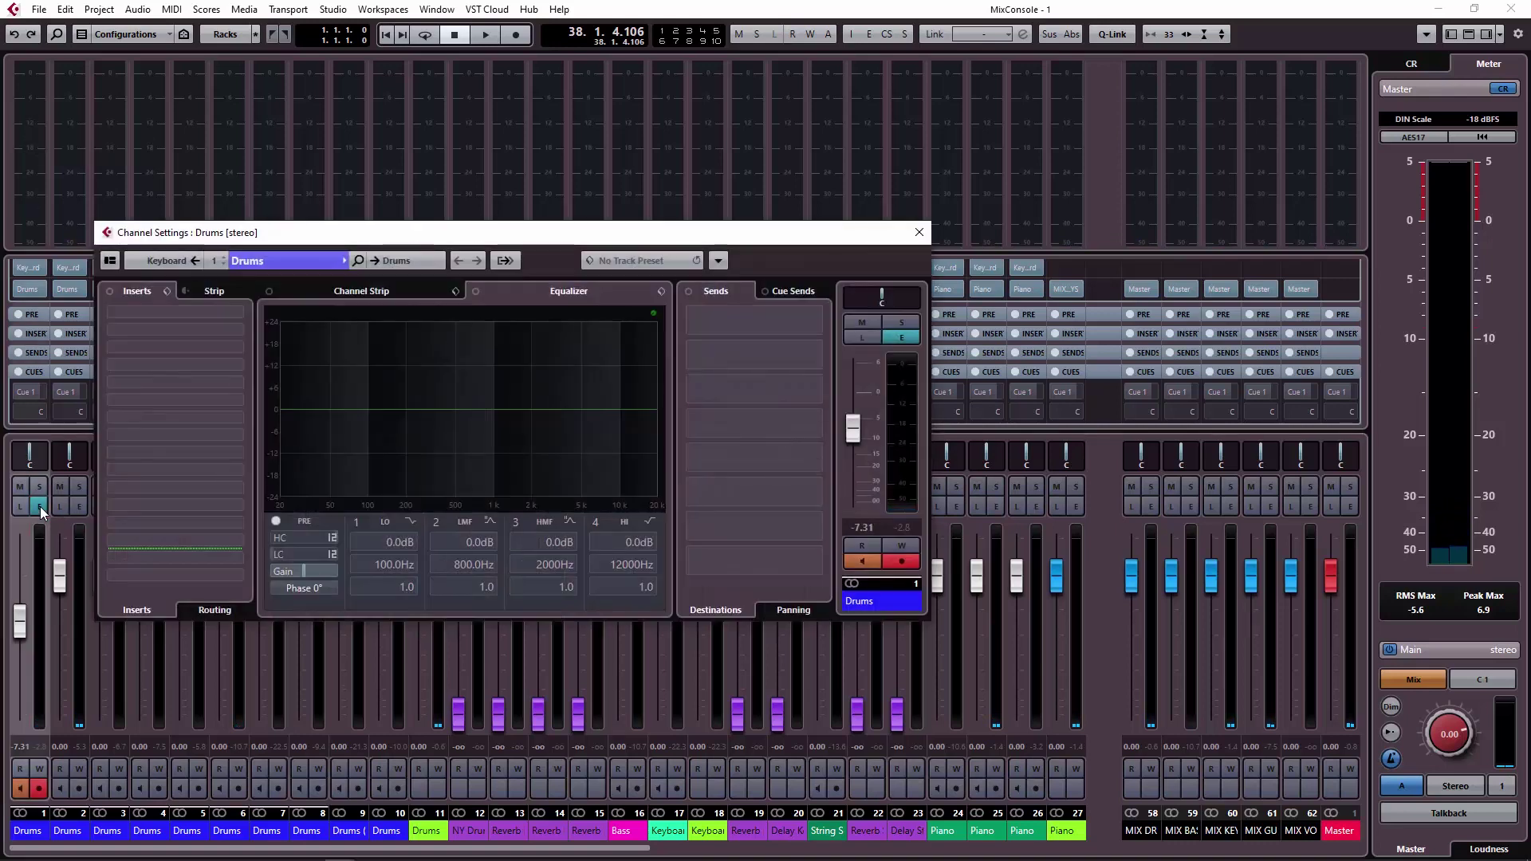
{"action": "left_click_drag", "start_coordinate": [681, 236], "coordinate": [933, 237]}
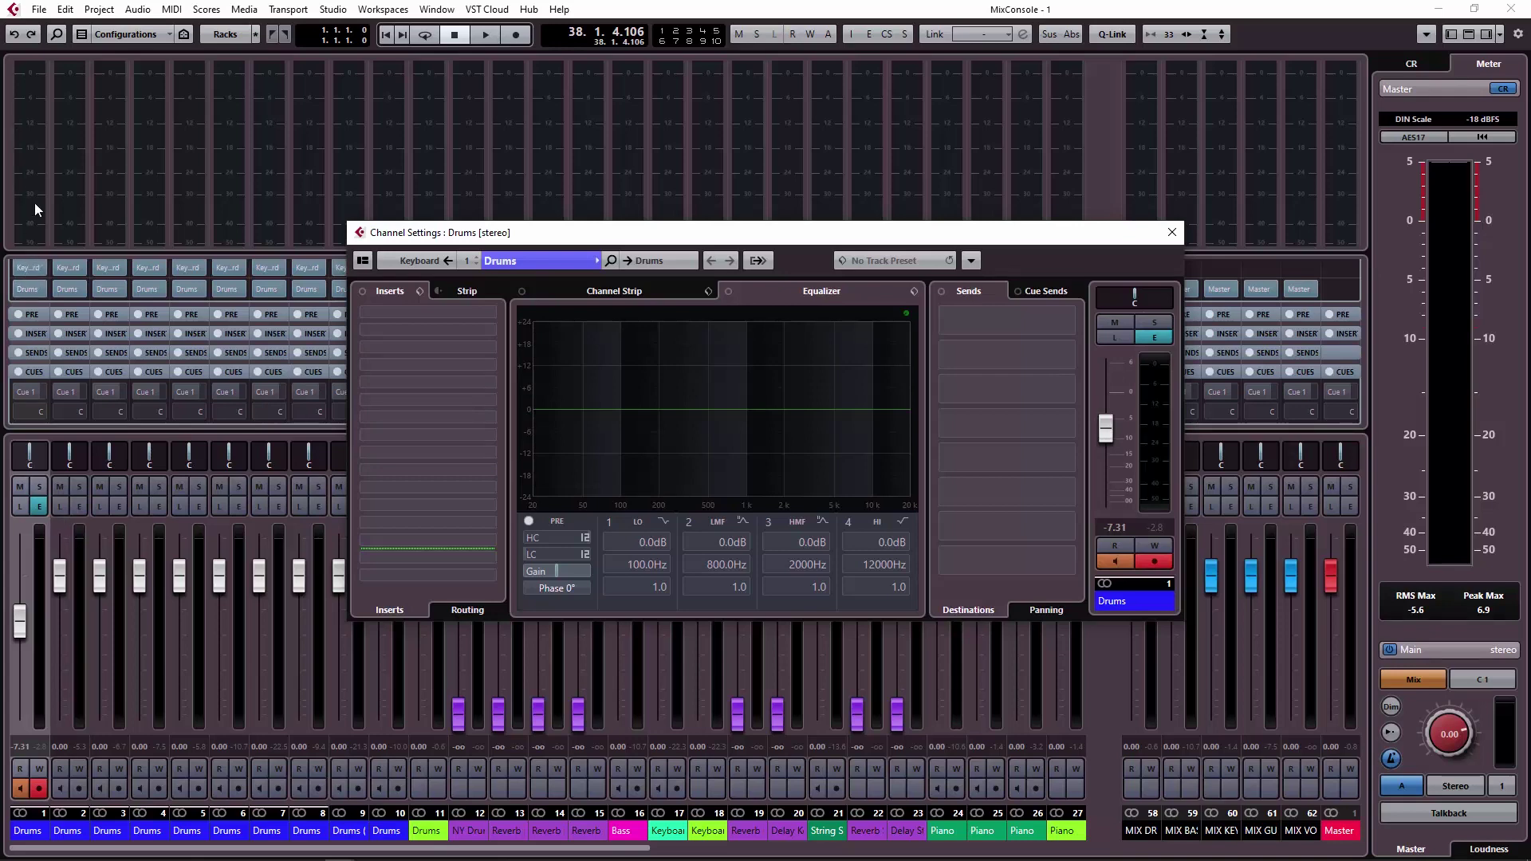
{"action": "left_click", "coordinate": [29, 743]}
{"action": "type", "text": "0"}
{"action": "key", "text": "Return"}
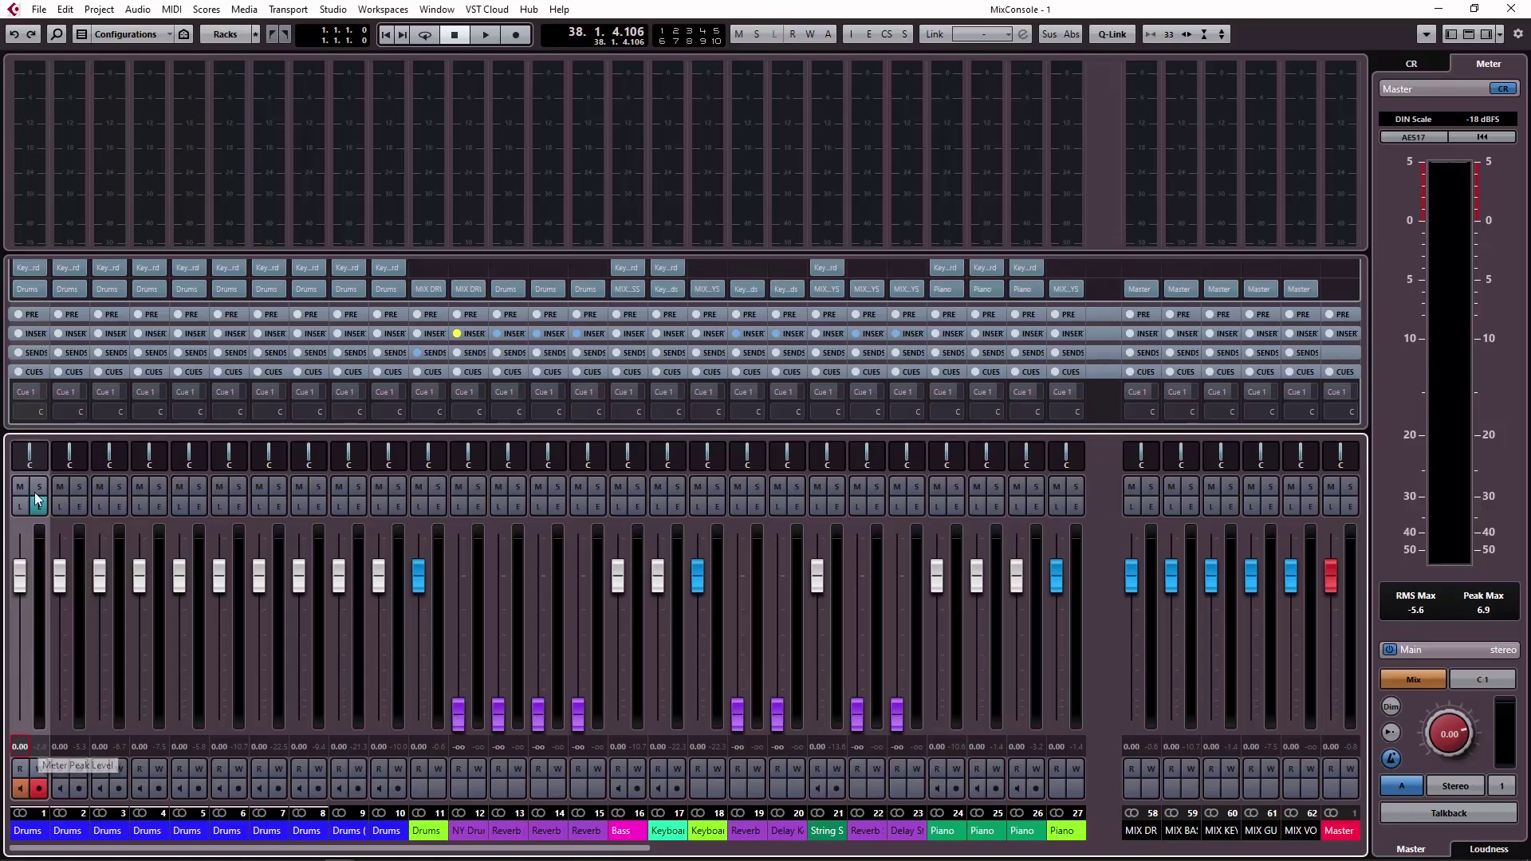
{"action": "left_click", "coordinate": [24, 787]}
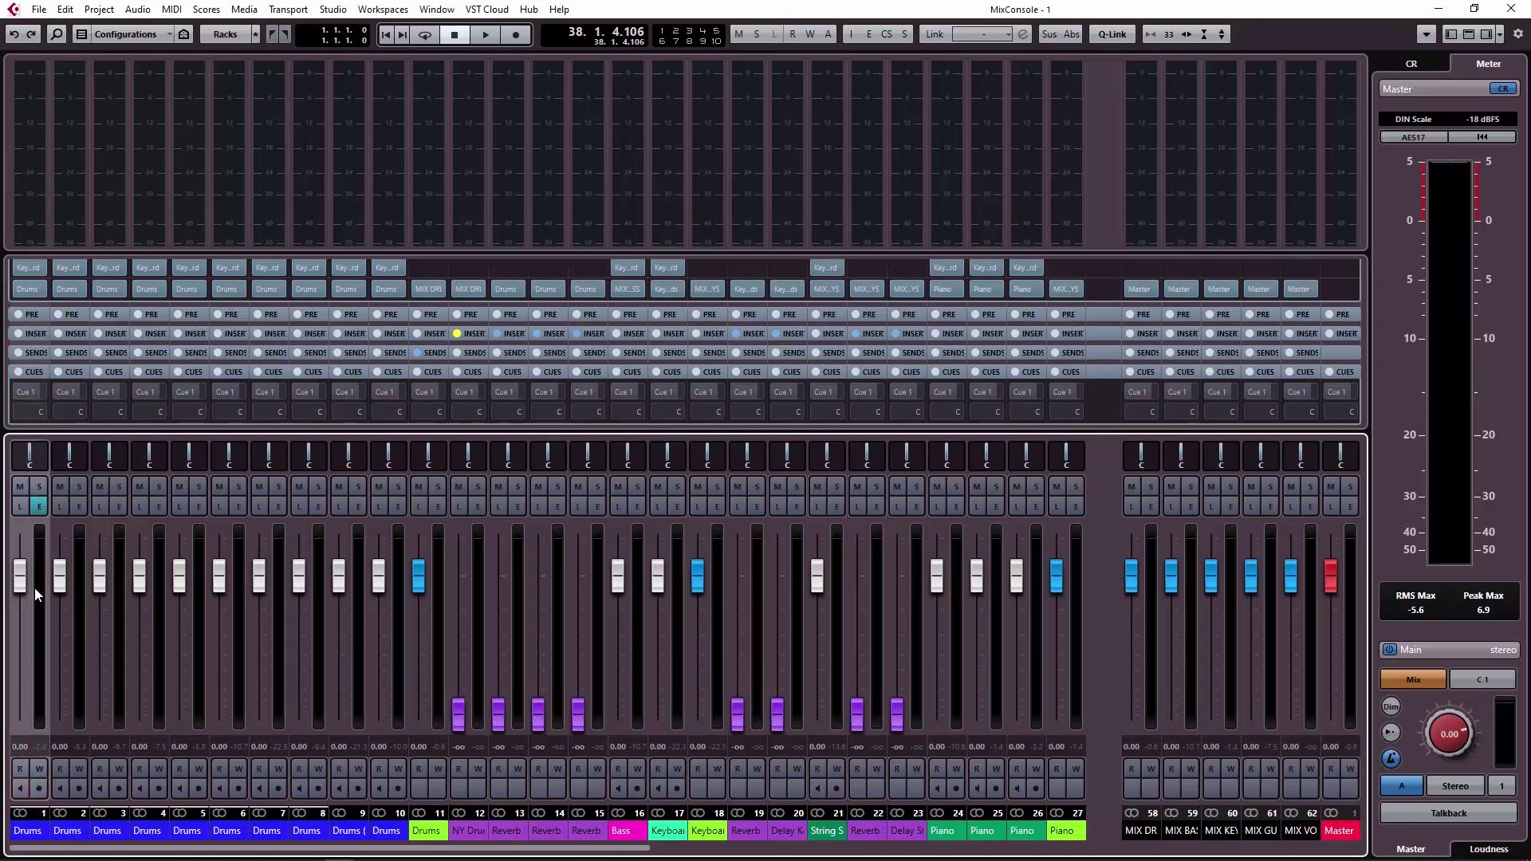
Step: Load the Waves CLA-2A Mono compressor into the first insert slot of the first Drums channel
{"action": "left_click", "coordinate": [40, 506]}
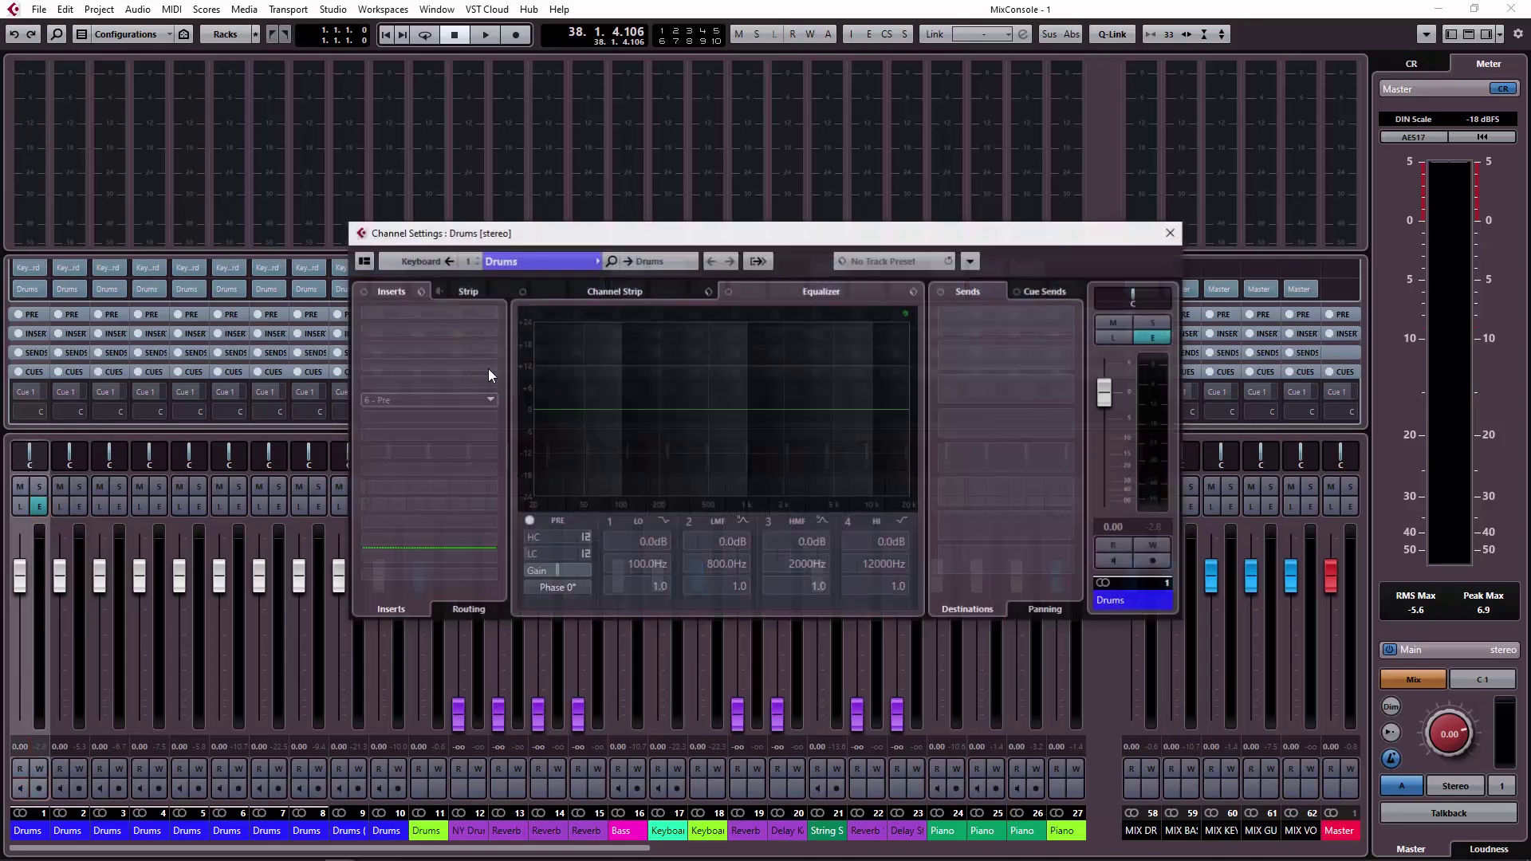
{"action": "left_click", "coordinate": [489, 309]}
{"action": "left_click", "coordinate": [384, 561]}
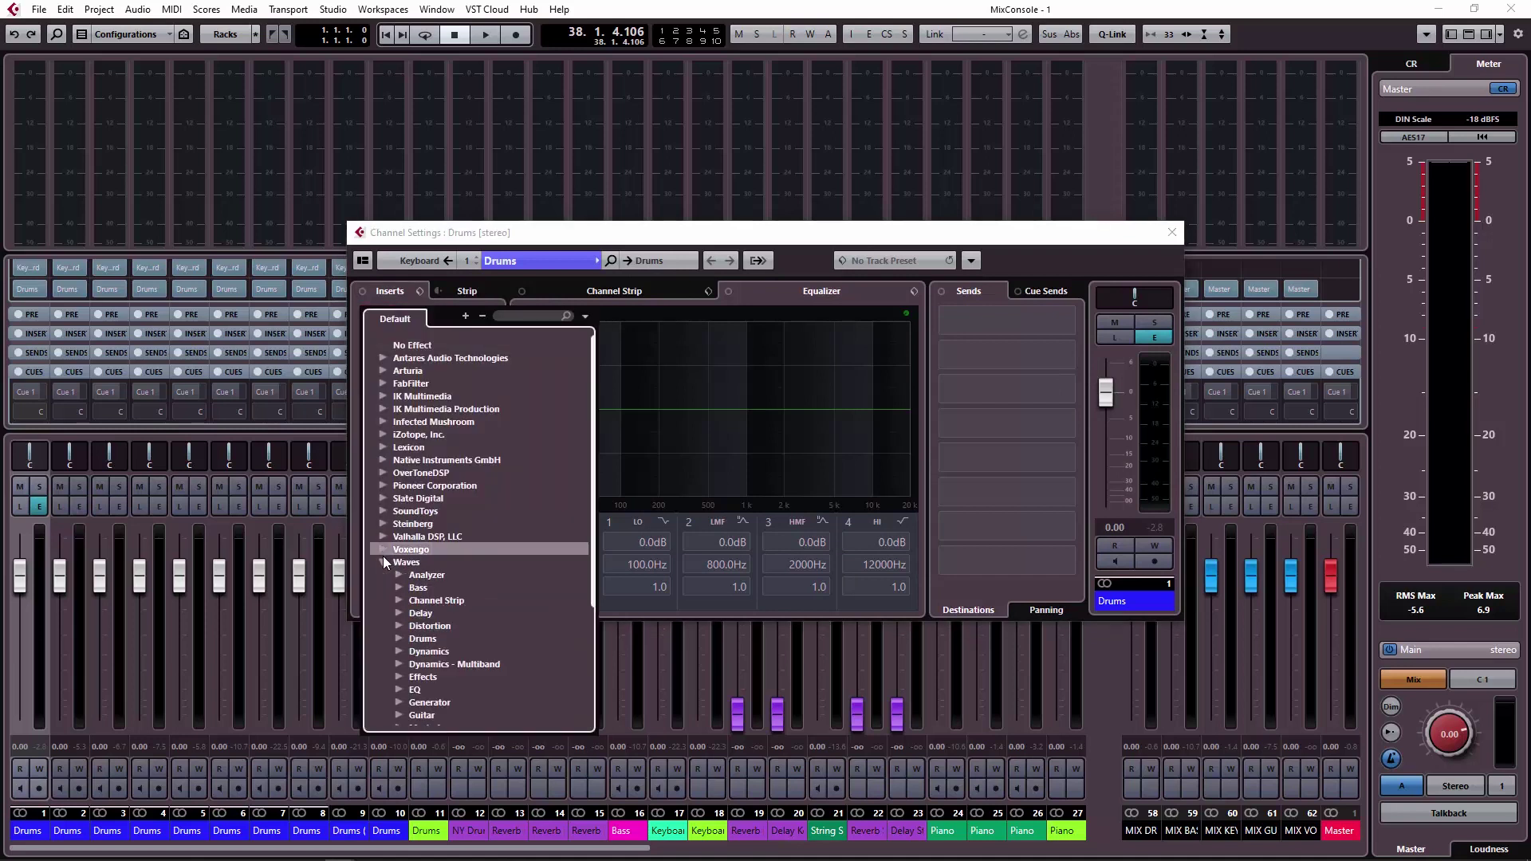
{"action": "left_click", "coordinate": [400, 495]}
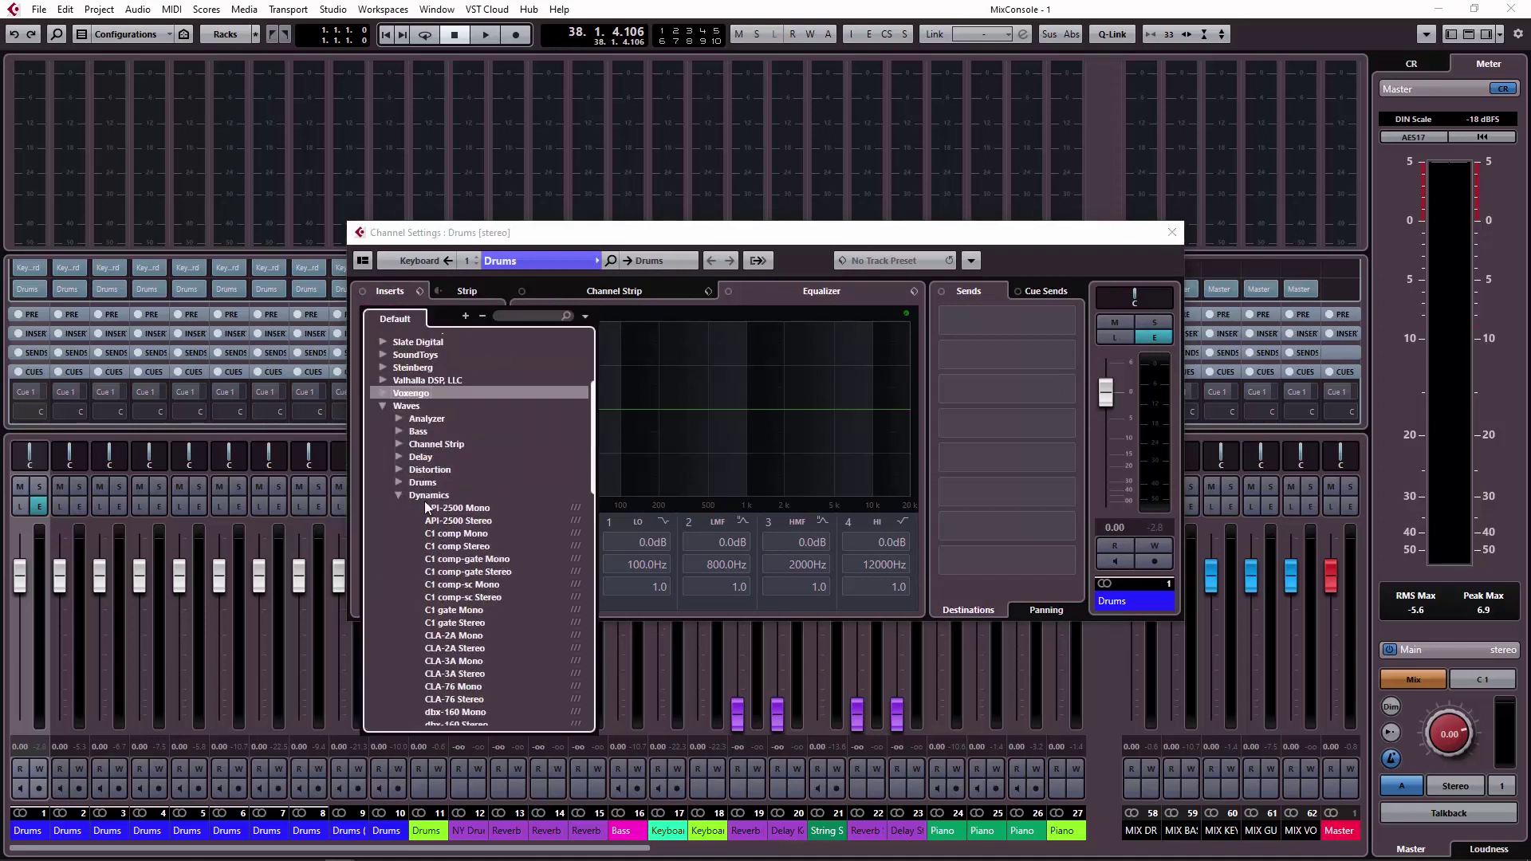
{"action": "left_click", "coordinate": [438, 634]}
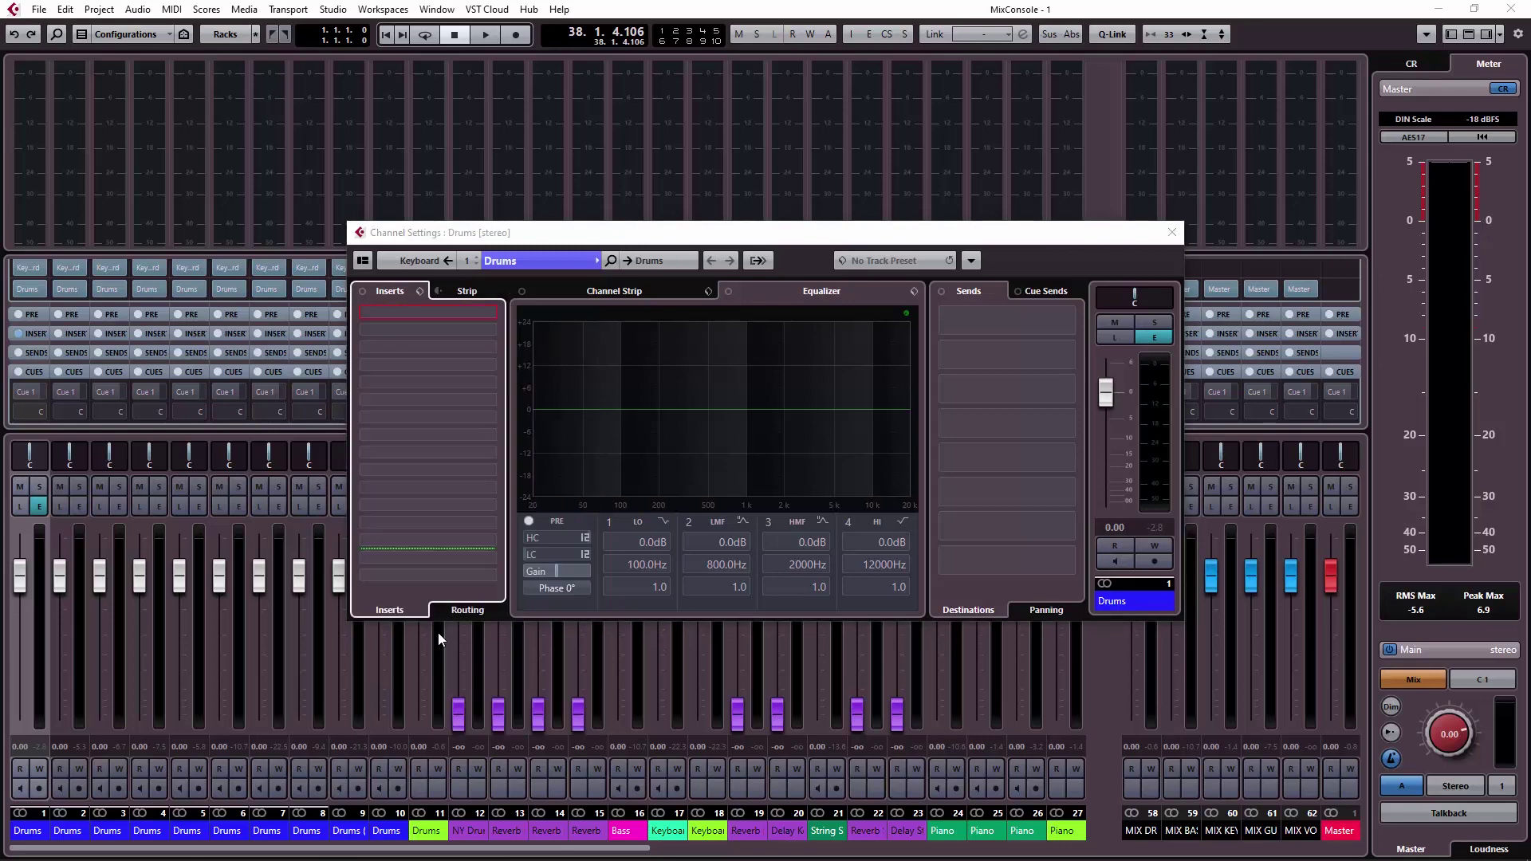
Step: Arrange the CLA-2A and channel settings windows so both are visible, and adjust the compressor's VU display selector
{"action": "left_click_drag", "start_coordinate": [1356, 239], "coordinate": [691, 162]}
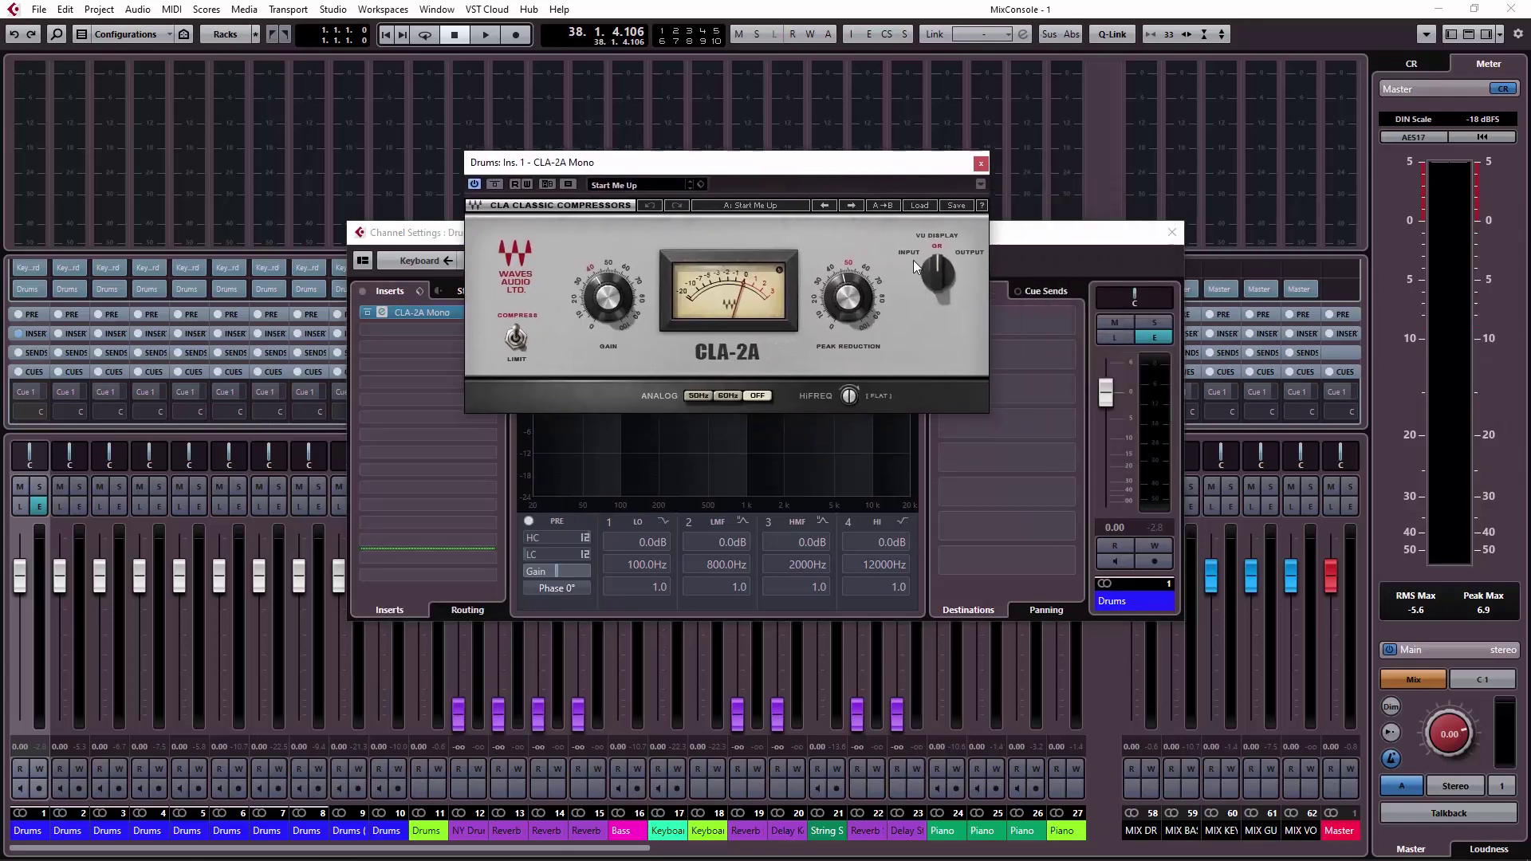
{"action": "left_click_drag", "start_coordinate": [1112, 232], "coordinate": [1246, 389]}
{"action": "left_click_drag", "start_coordinate": [834, 162], "coordinate": [999, 113]}
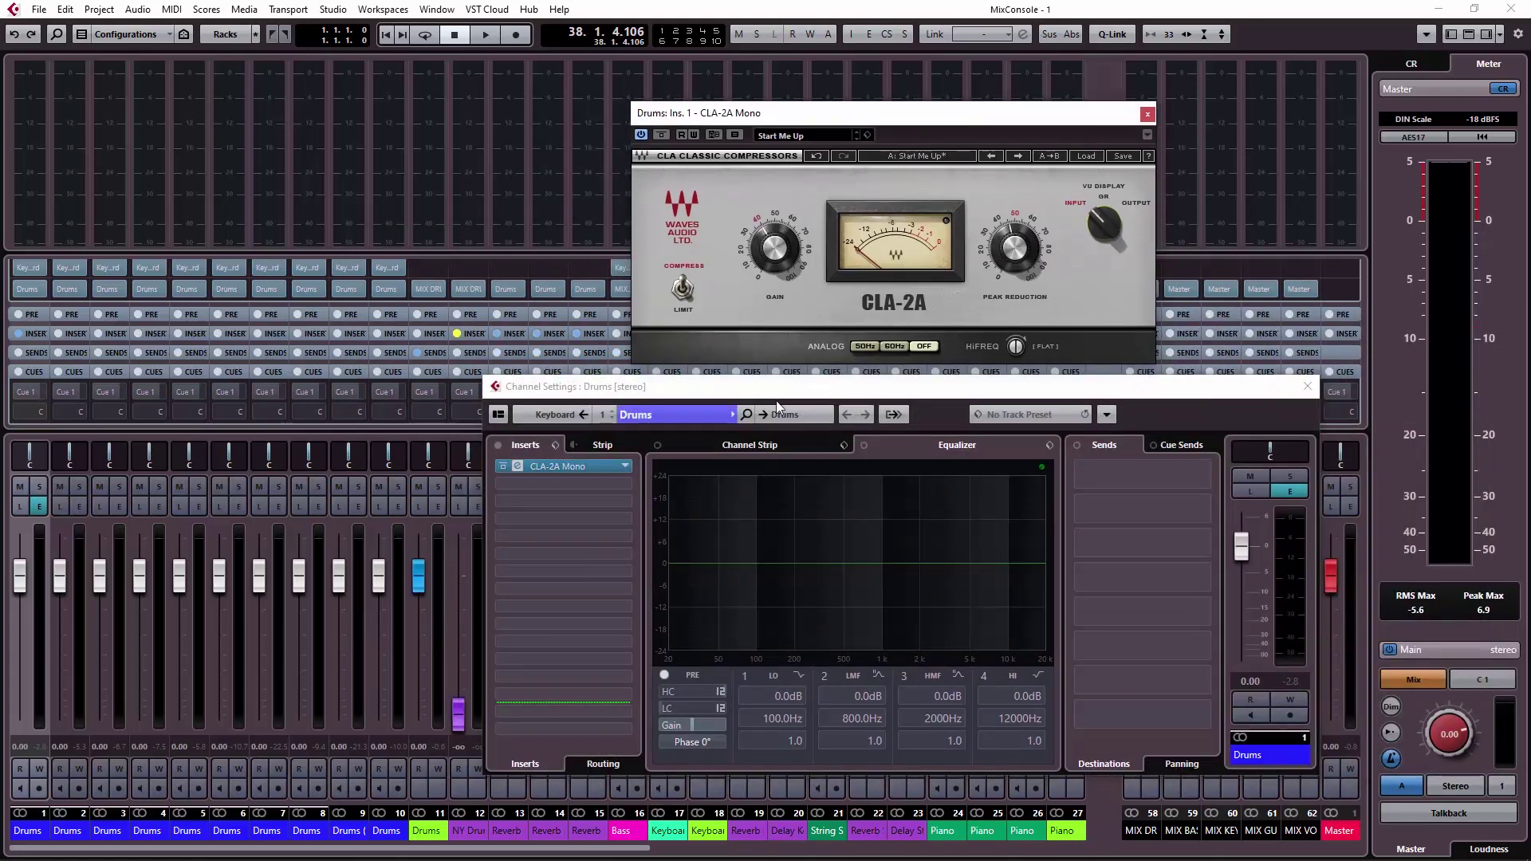
{"action": "left_click_drag", "start_coordinate": [825, 391], "coordinate": [797, 385]}
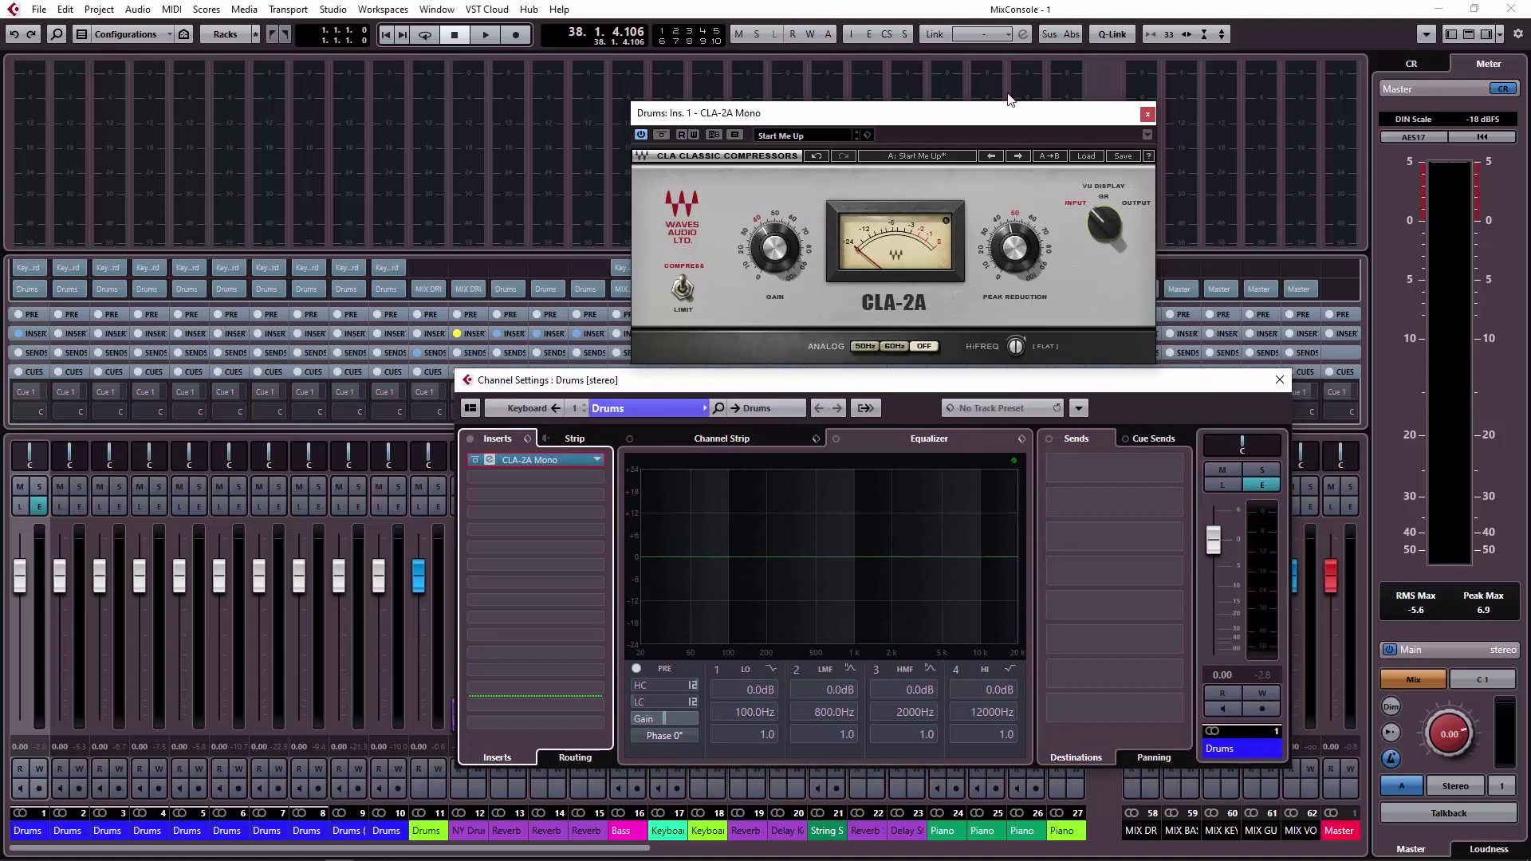
{"action": "left_click_drag", "start_coordinate": [1007, 113], "coordinate": [1006, 94]}
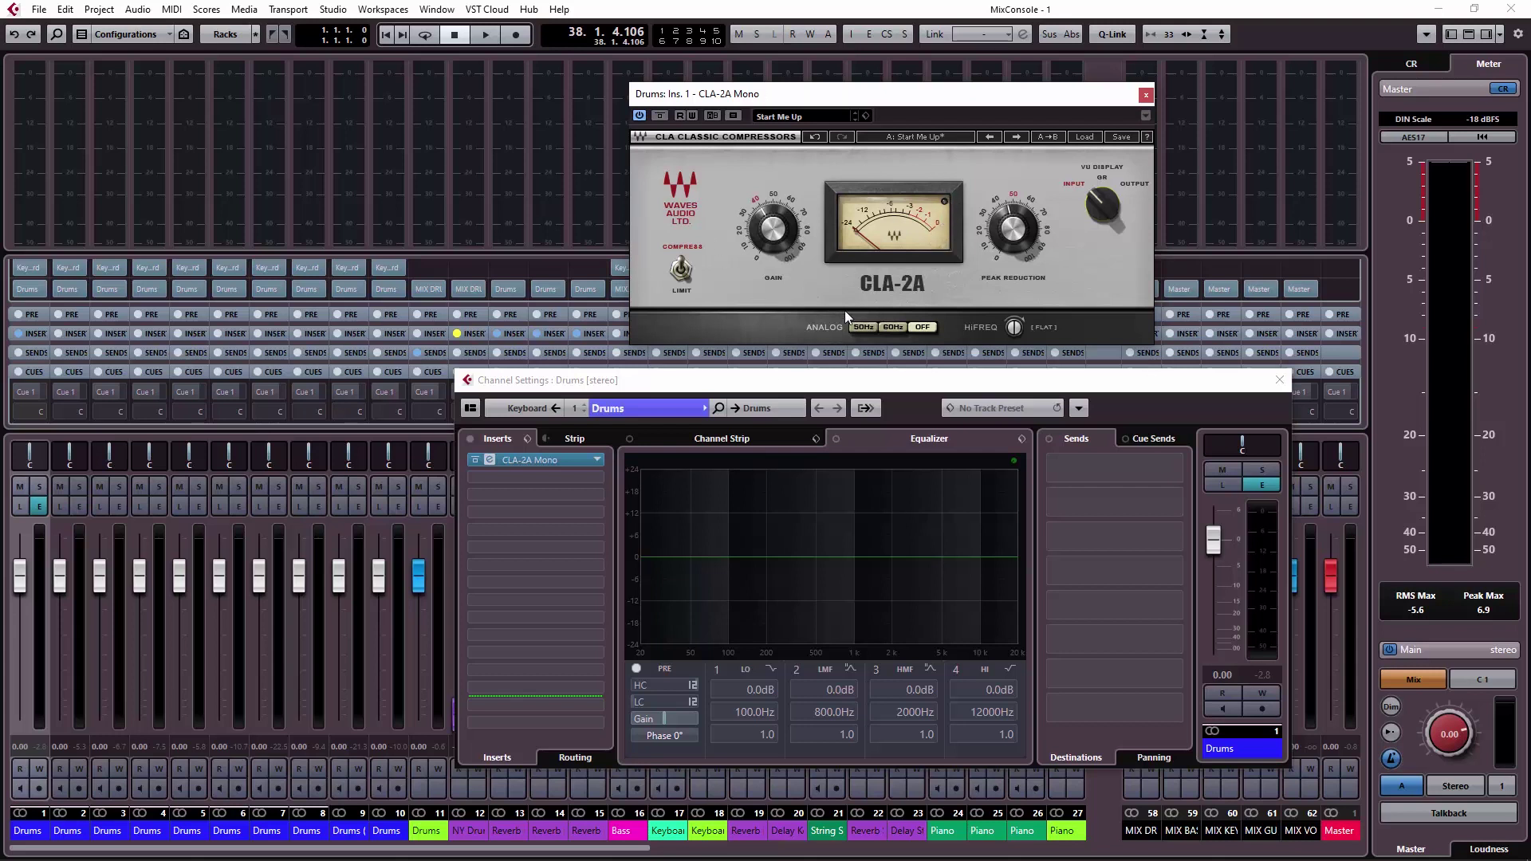
{"action": "left_click_drag", "start_coordinate": [1101, 229], "coordinate": [1103, 215]}
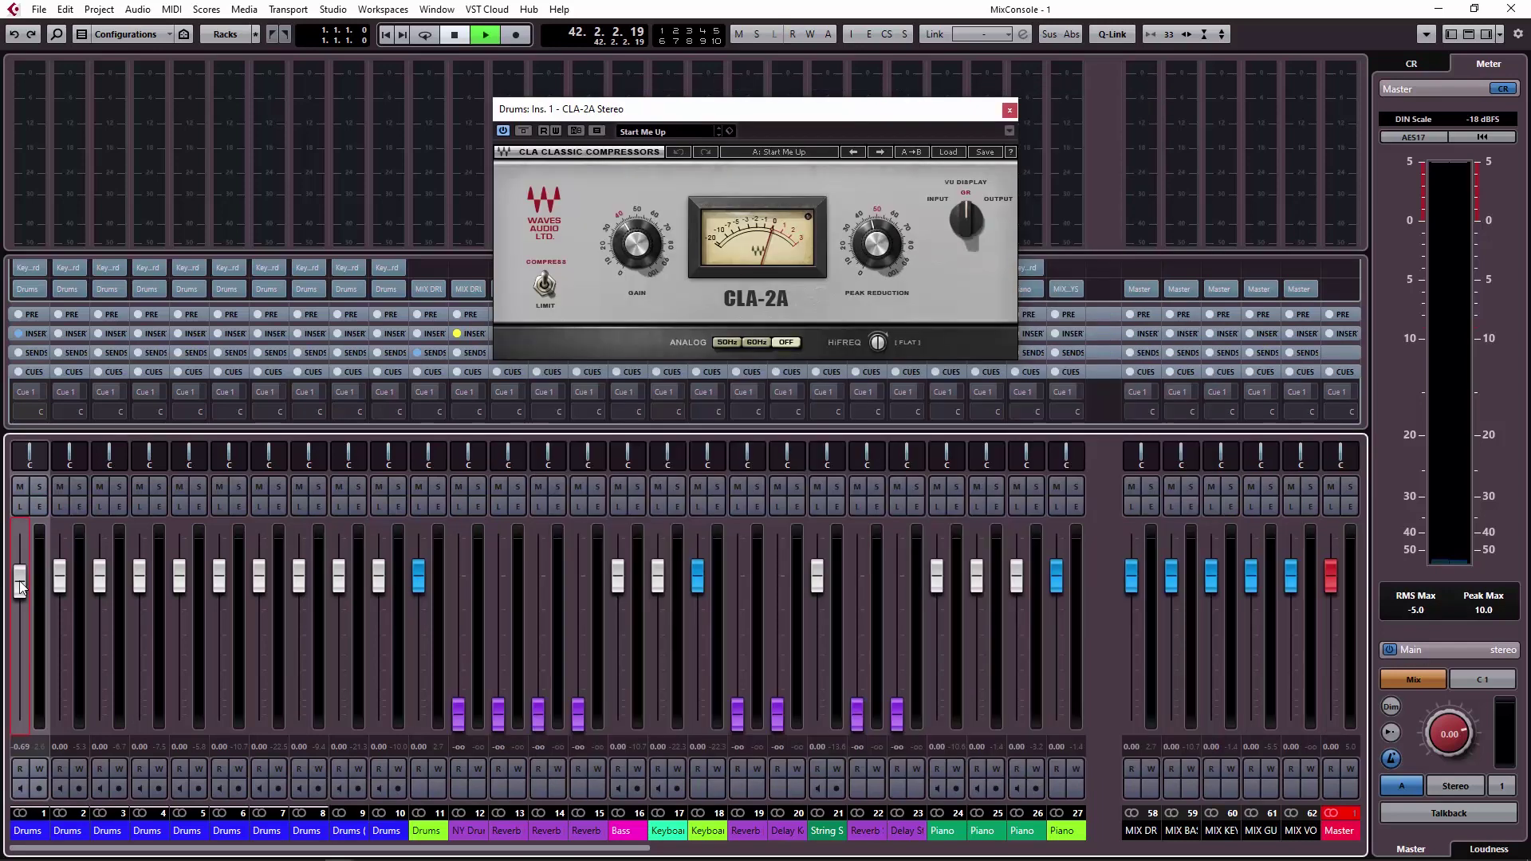
Step: Lower the first Drums channel's fader to -11.1 dB during playback with the CLA-2A Stereo meter in view, and stop playback
{"action": "key", "text": "space"}
{"action": "left_click_drag", "start_coordinate": [20, 591], "coordinate": [17, 638]}
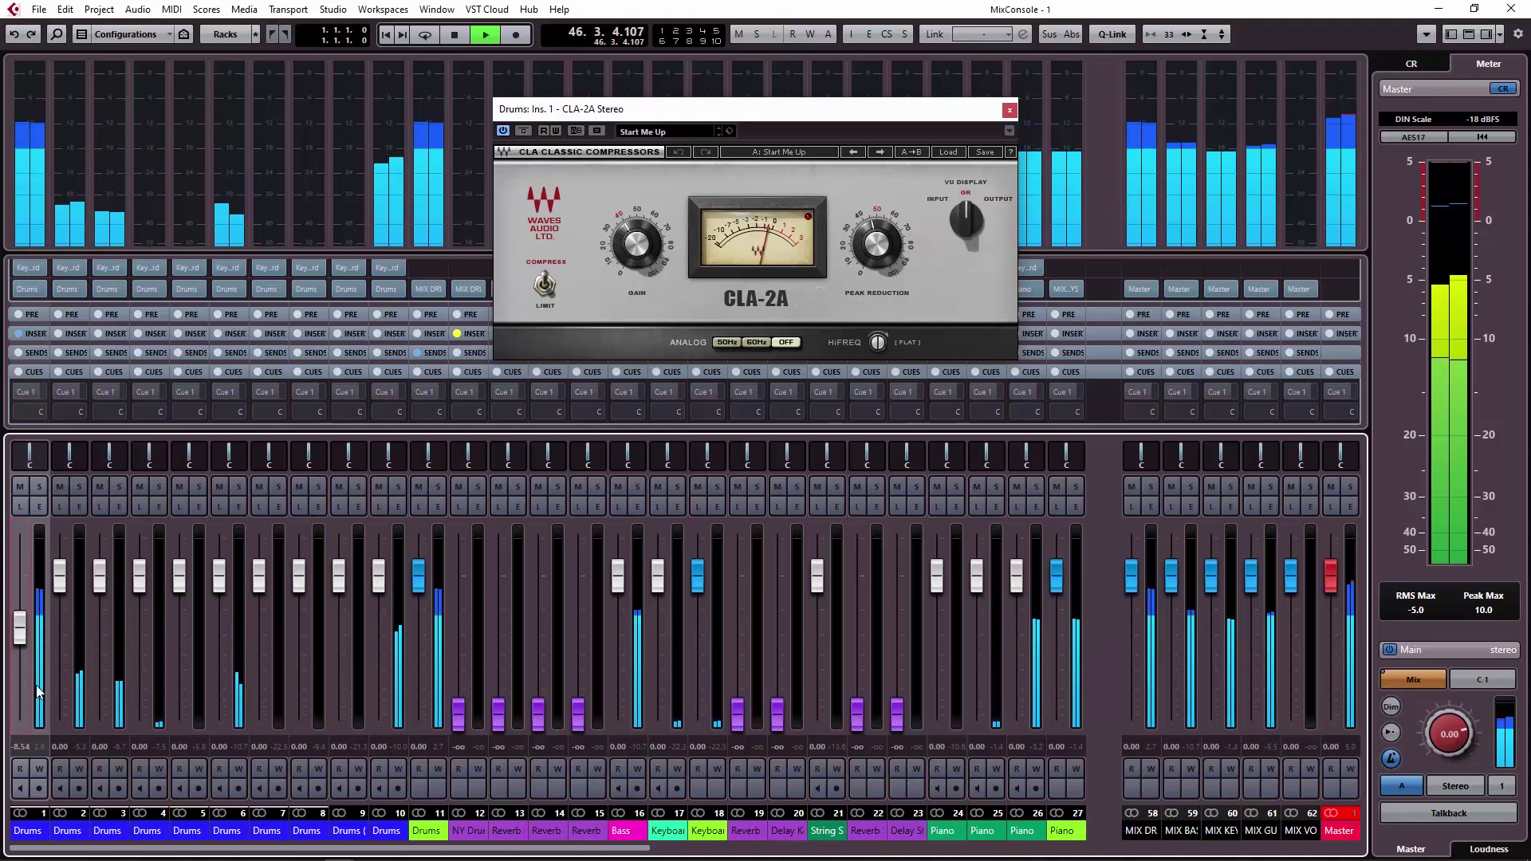
{"action": "left_click_drag", "start_coordinate": [19, 628], "coordinate": [19, 639]}
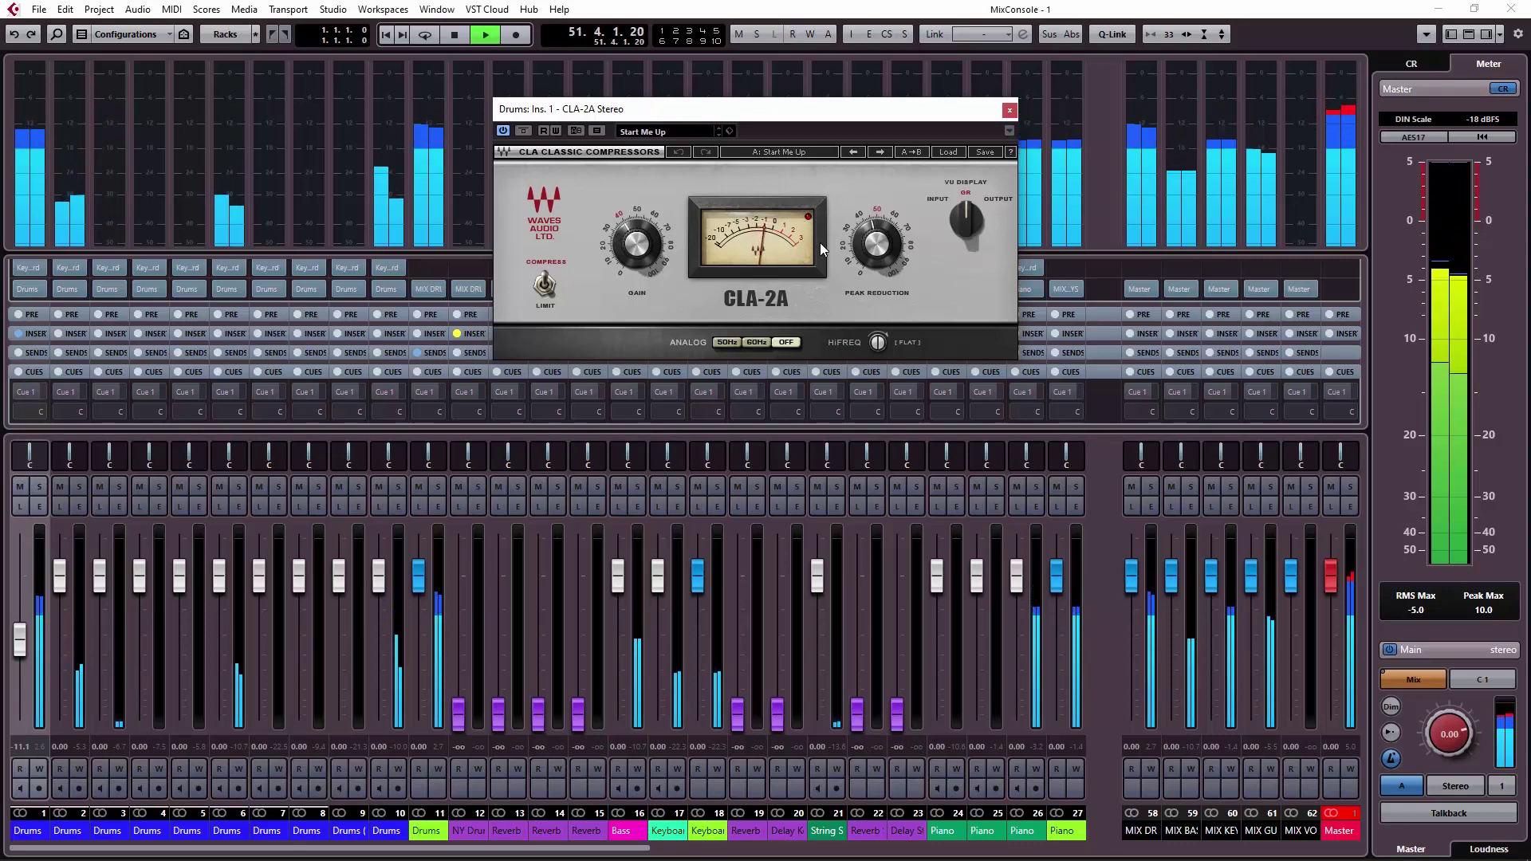
{"action": "key", "text": "space"}
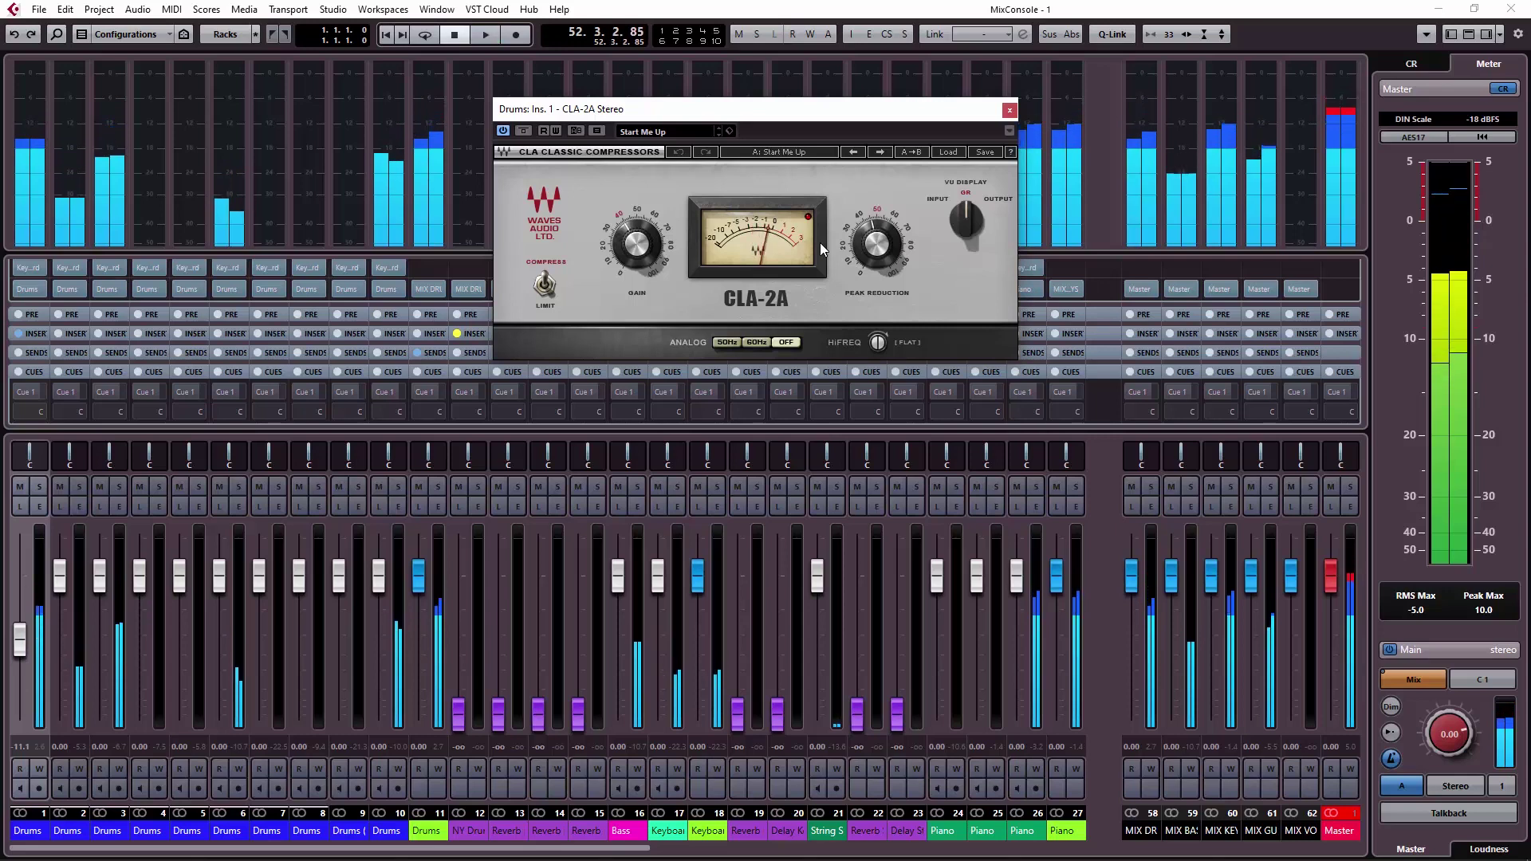
Step: Collapse the mixer's Routing rack and open the first Drums channel's settings below the compressor, with the pre-gain section visible
{"action": "scroll", "coordinate": [80, 308], "scroll_direction": "up", "scroll_amount": 1}
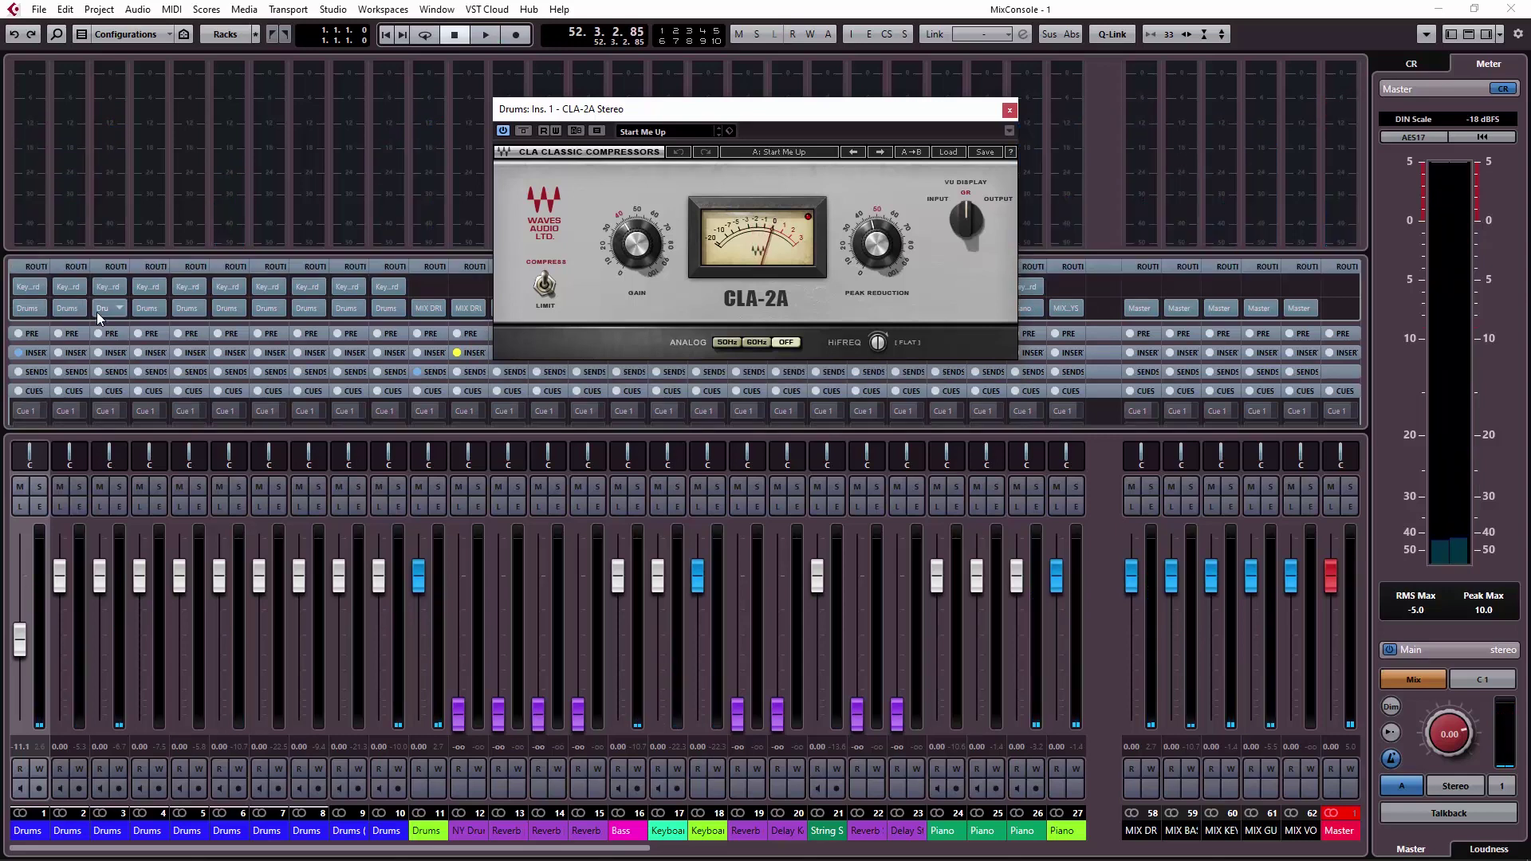
{"action": "left_click", "coordinate": [35, 266]}
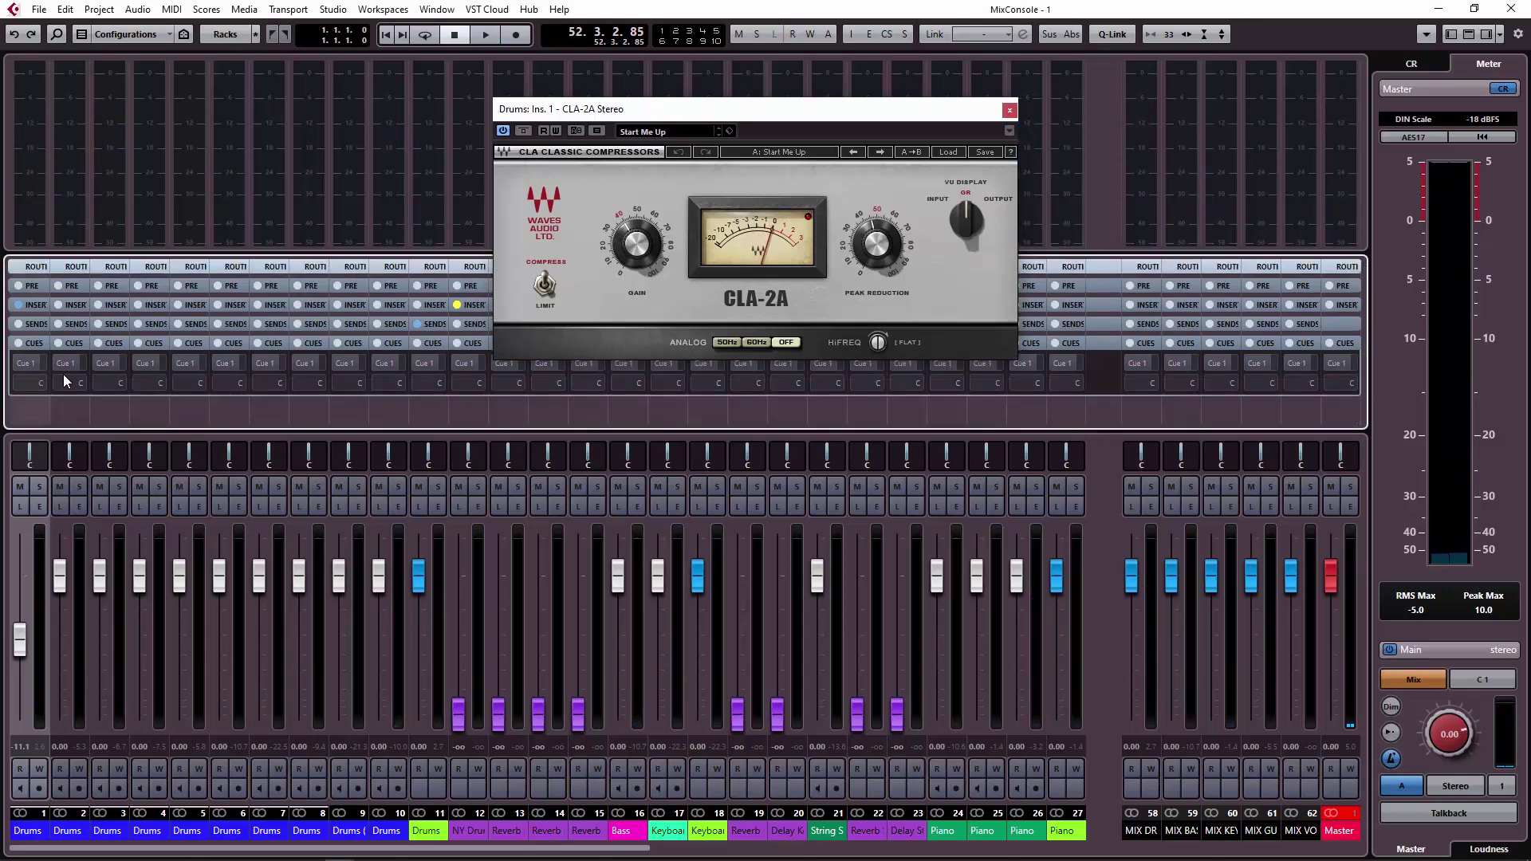
{"action": "left_click", "coordinate": [38, 507]}
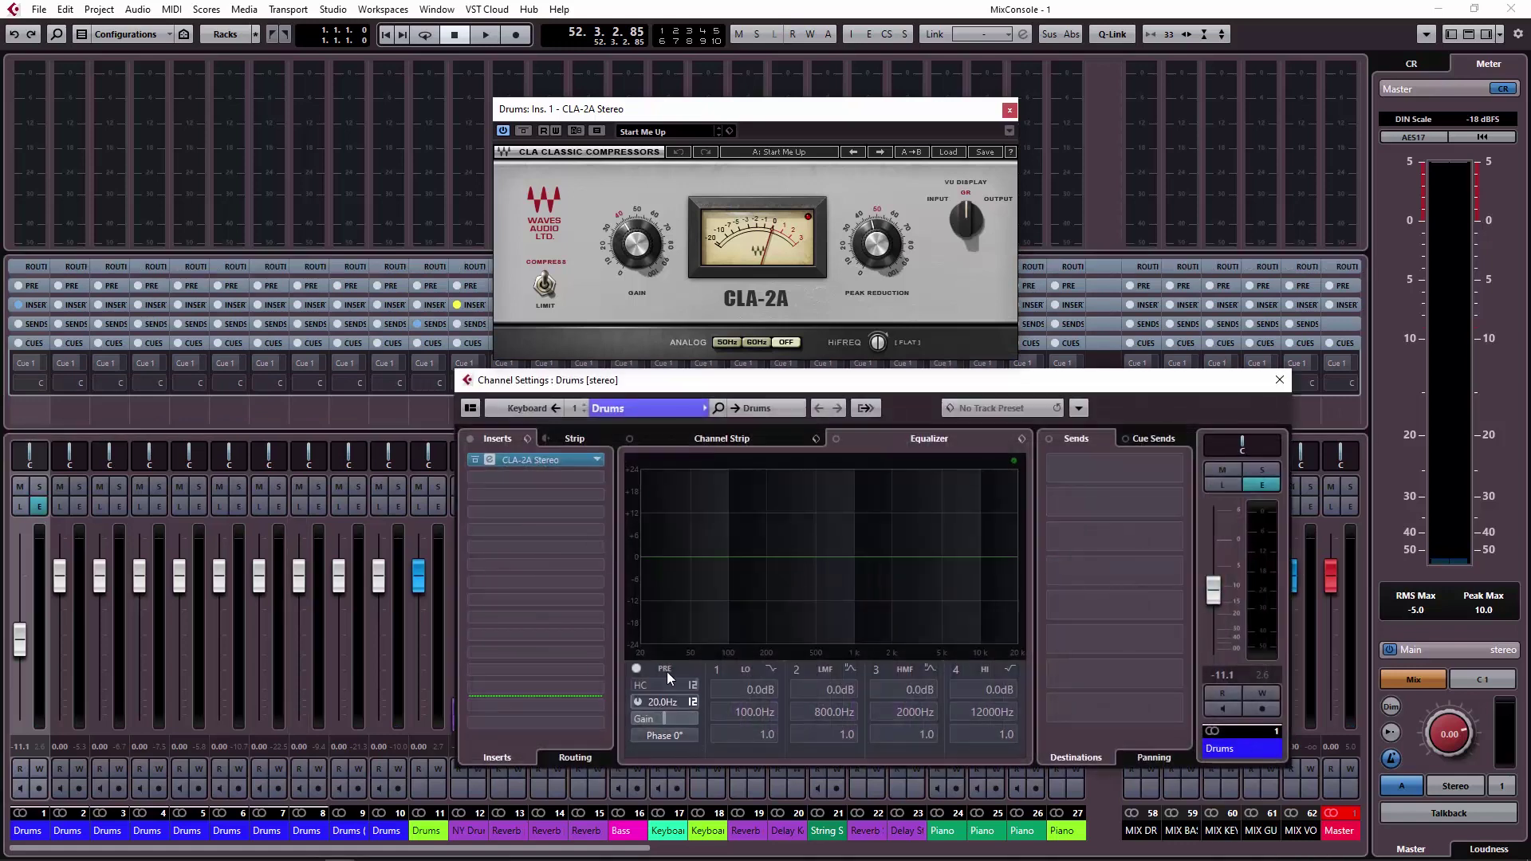
{"action": "left_click_drag", "start_coordinate": [766, 397], "coordinate": [739, 357]}
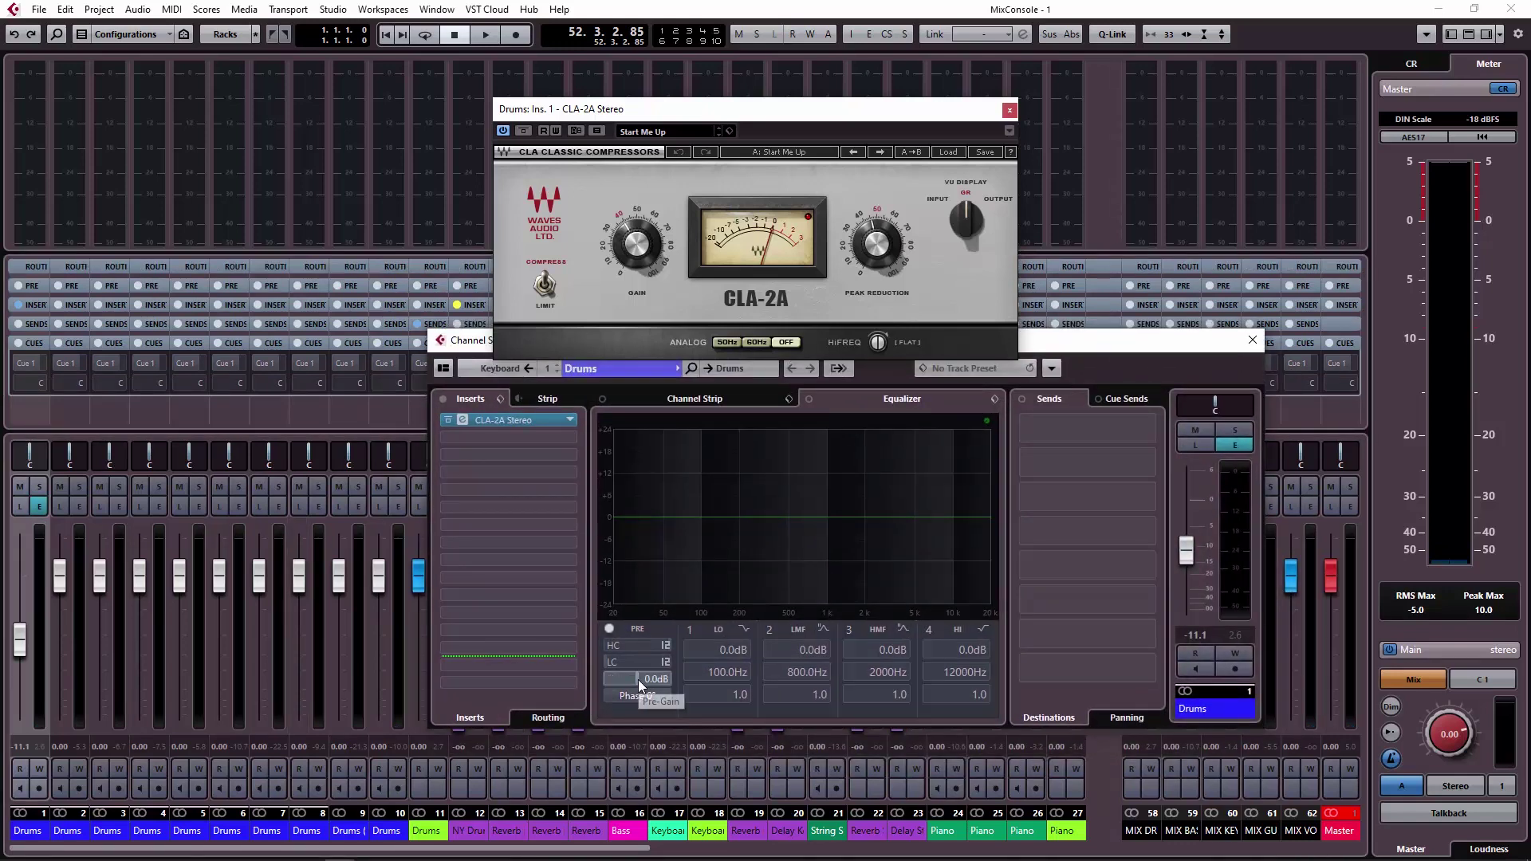
Step: Start playback, reset the first Drums channel's fader to 0.00, and reopen its channel settings to reach the pre-gain
{"action": "key", "text": "space"}
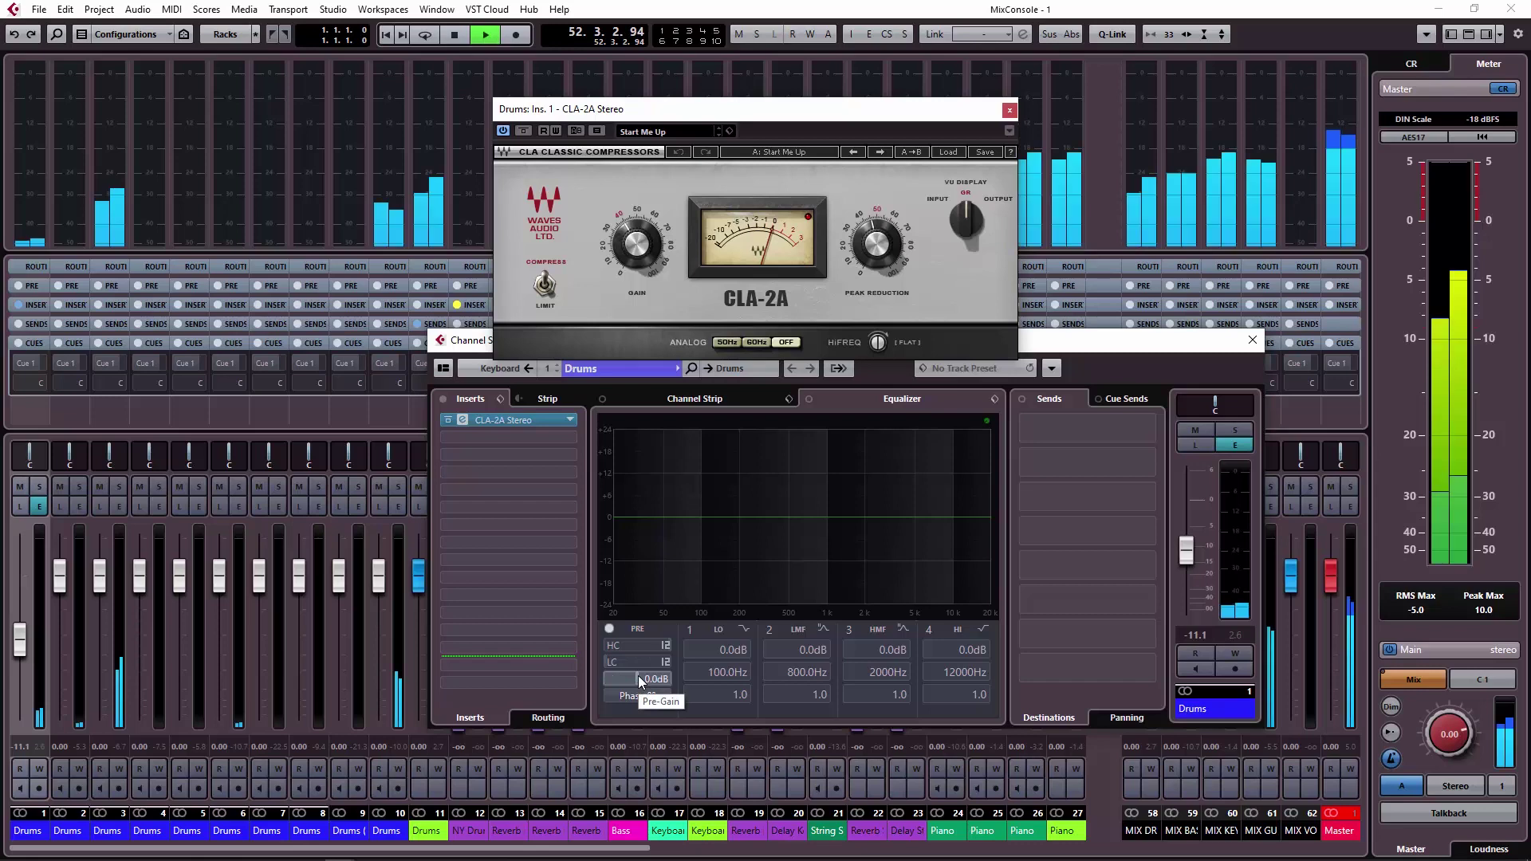
{"action": "key", "text": "Escape"}
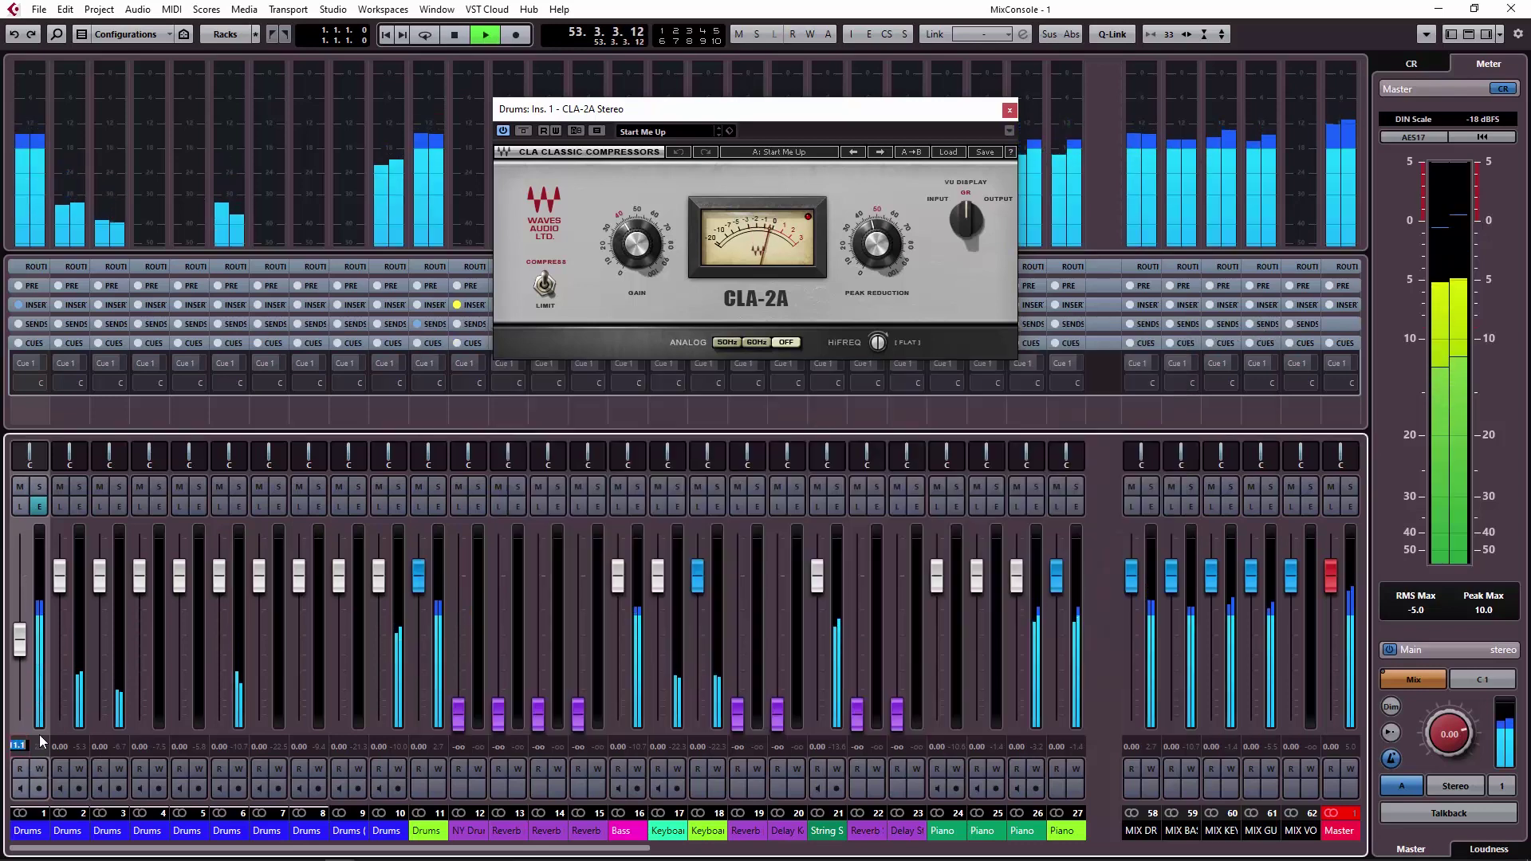
{"action": "left_click", "coordinate": [42, 742], "text": "ctrl"}
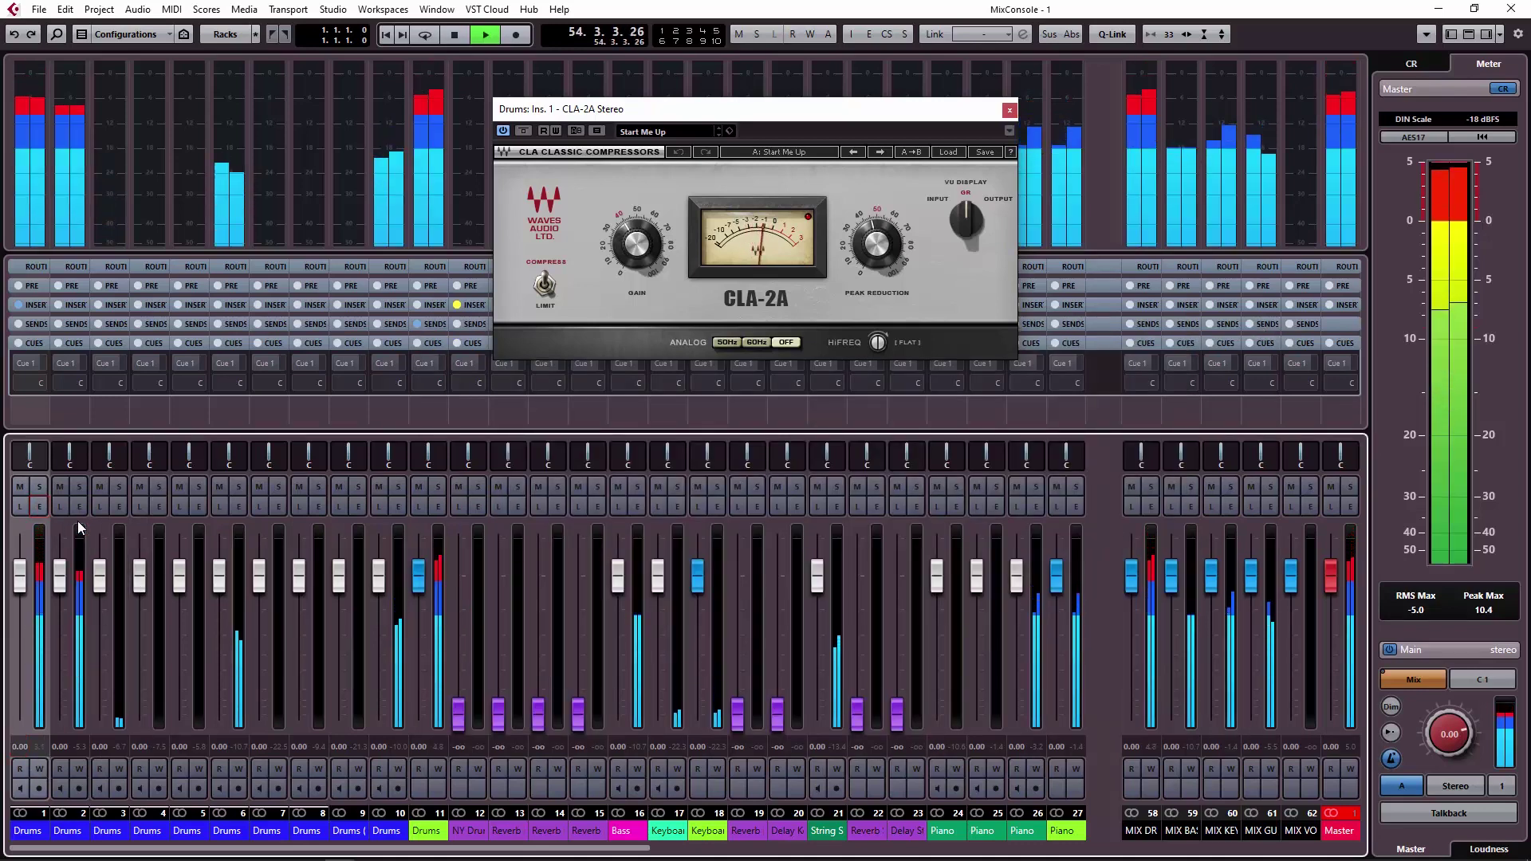
{"action": "left_click", "coordinate": [39, 506]}
{"action": "left_click", "coordinate": [625, 683]}
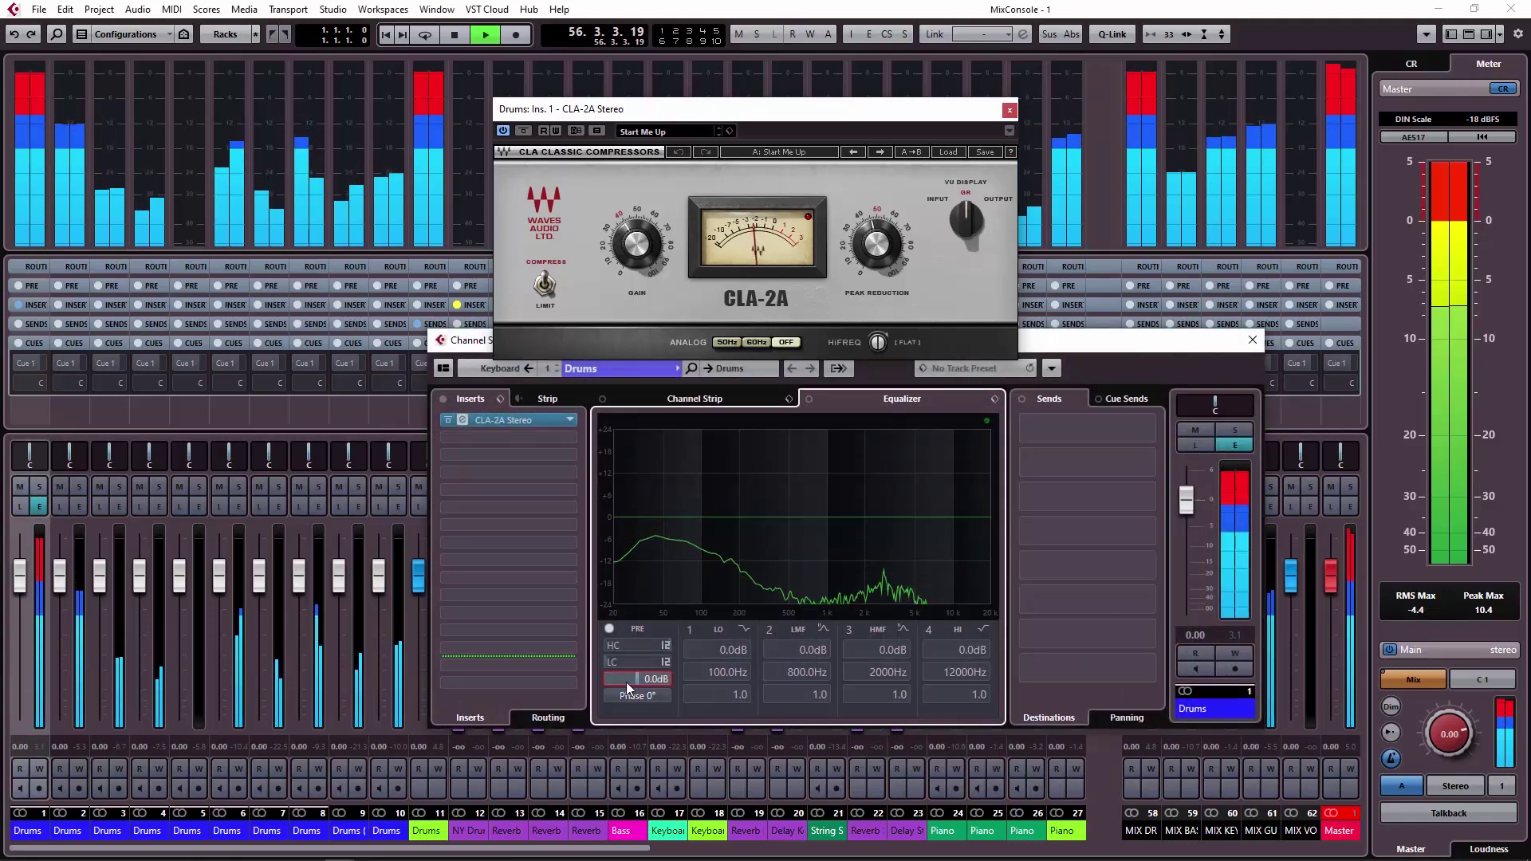
Step: Try pre-gain settings of -15.8 dB and -13.6 dB on the first Drums channel during playback, watching its meter
{"action": "left_click_drag", "start_coordinate": [627, 680], "coordinate": [616, 680]}
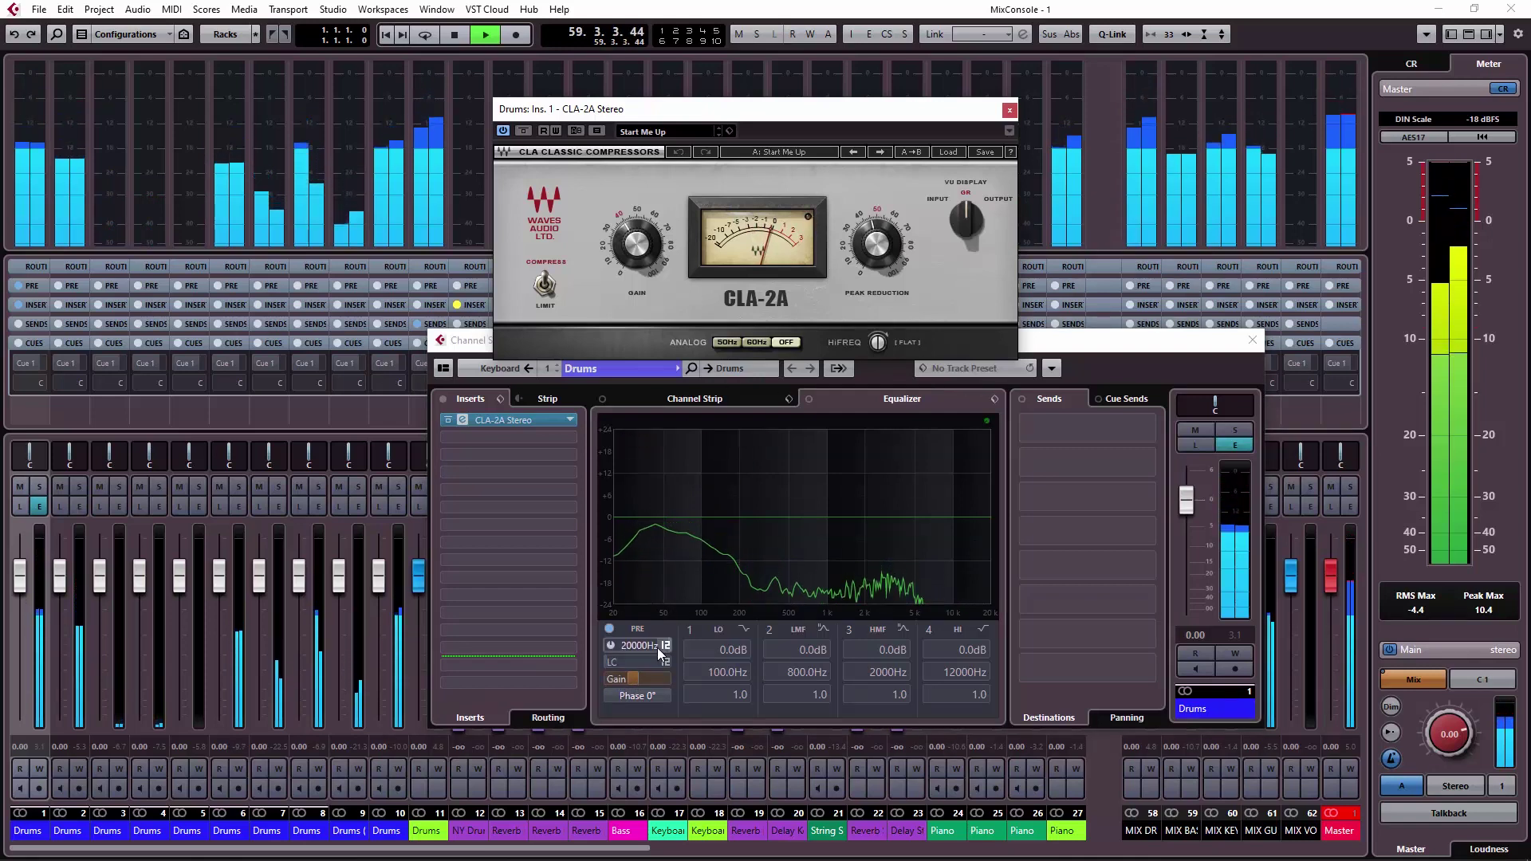
{"action": "left_click_drag", "start_coordinate": [629, 684], "coordinate": [637, 685]}
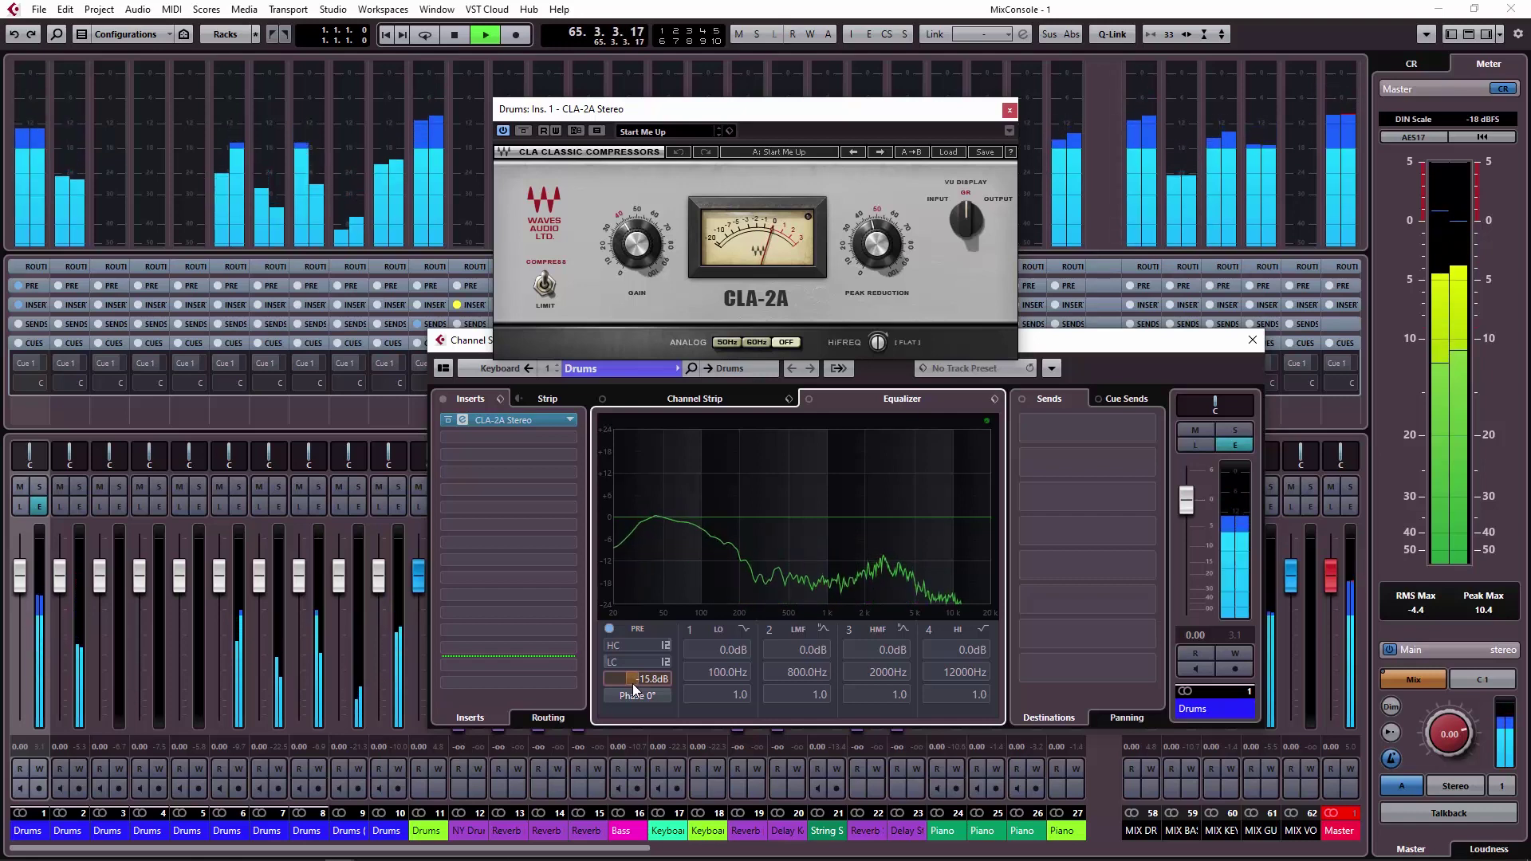
{"action": "left_click_drag", "start_coordinate": [635, 689], "coordinate": [638, 689]}
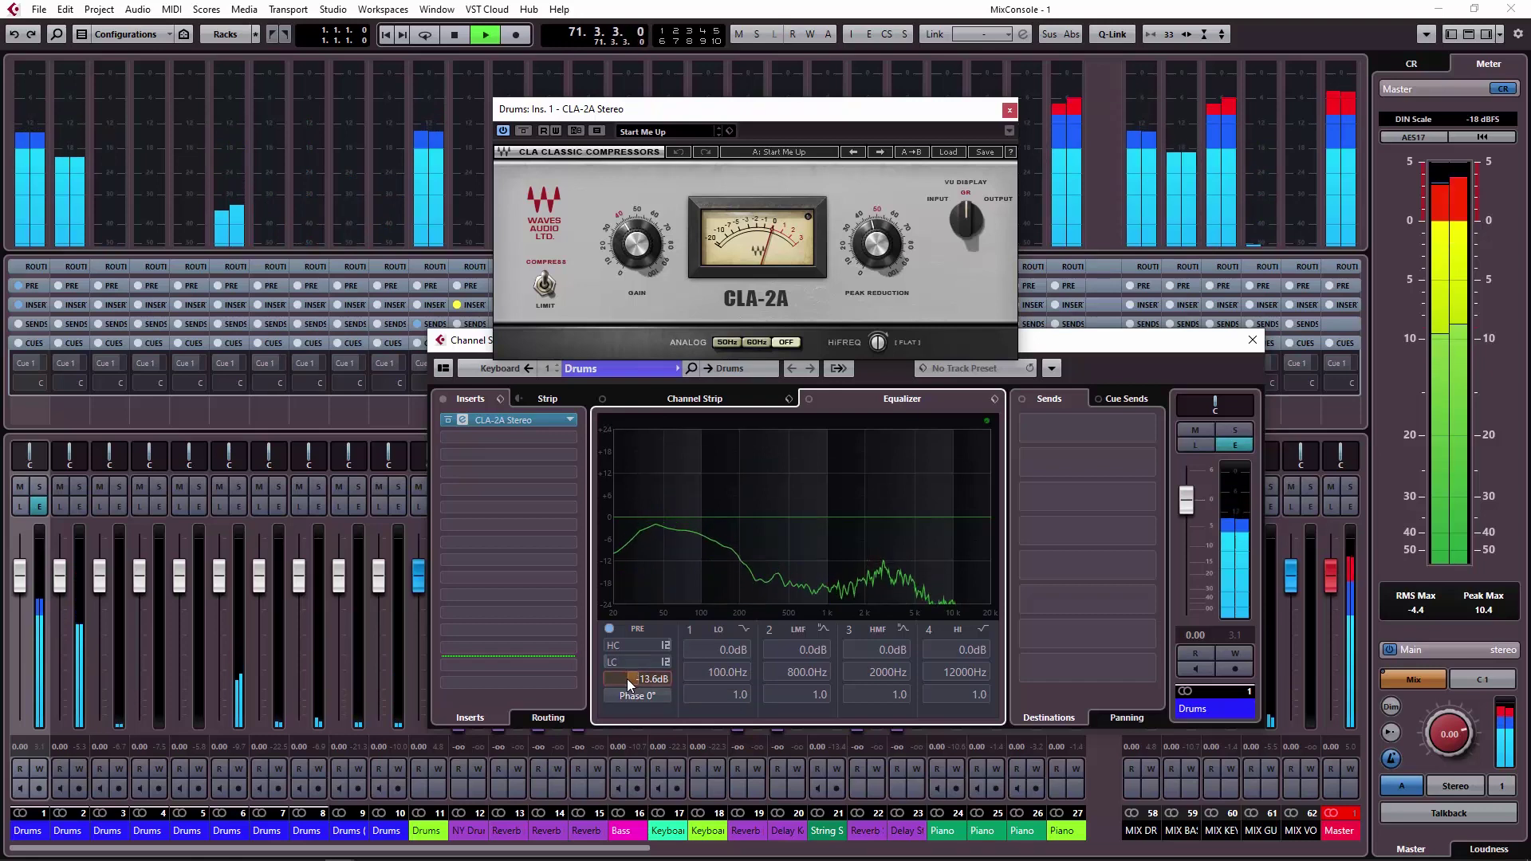
{"action": "left_click_drag", "start_coordinate": [624, 678], "coordinate": [620, 679]}
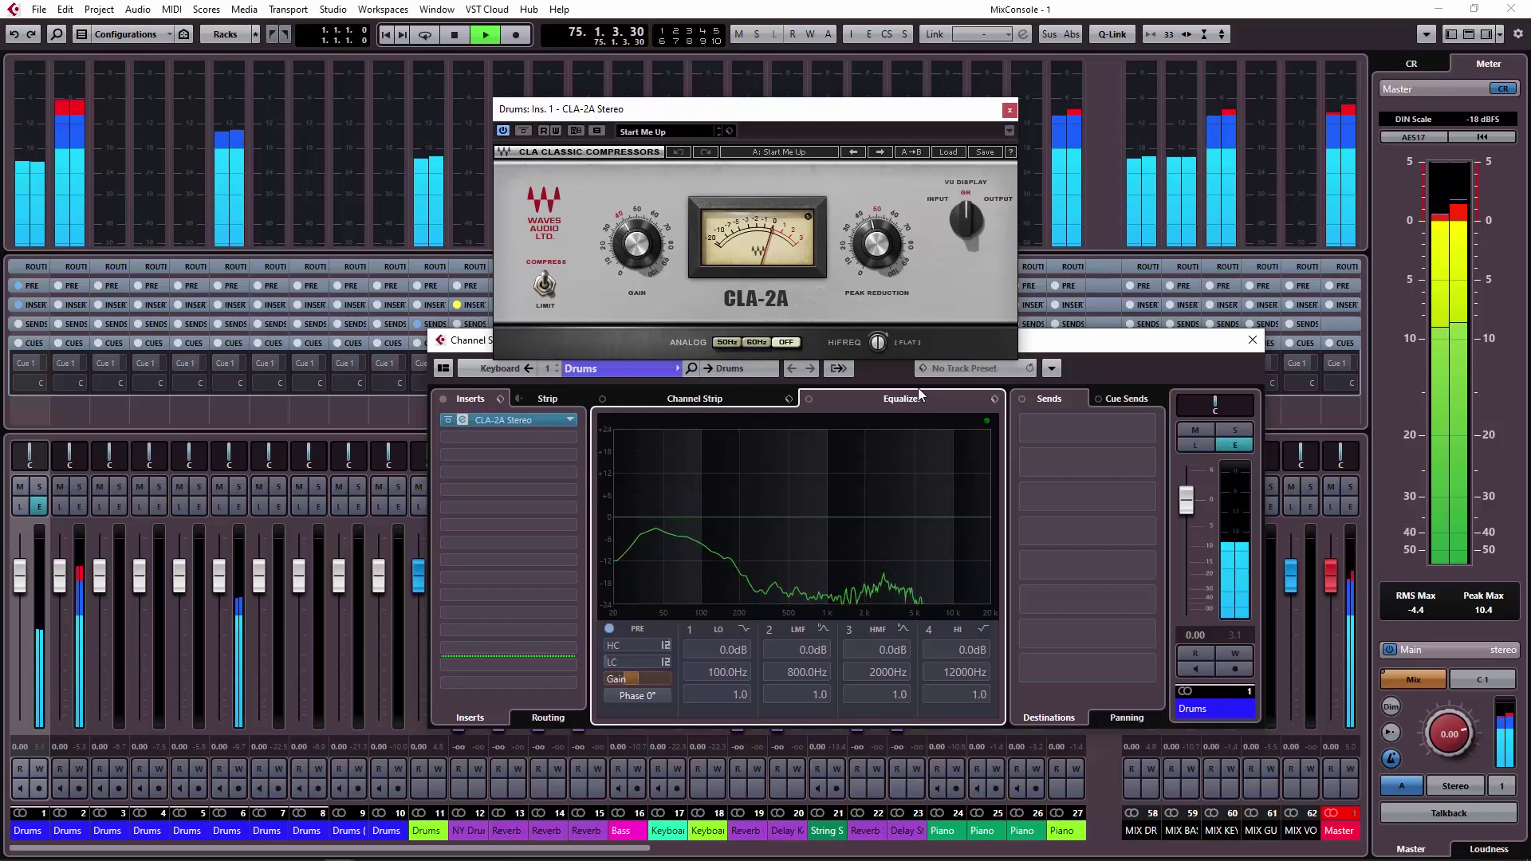
Step: Stop playback and close the channel settings and CLA-2A windows
{"action": "left_click", "coordinate": [1253, 340]}
{"action": "key", "text": "space"}
{"action": "left_click", "coordinate": [1011, 109]}
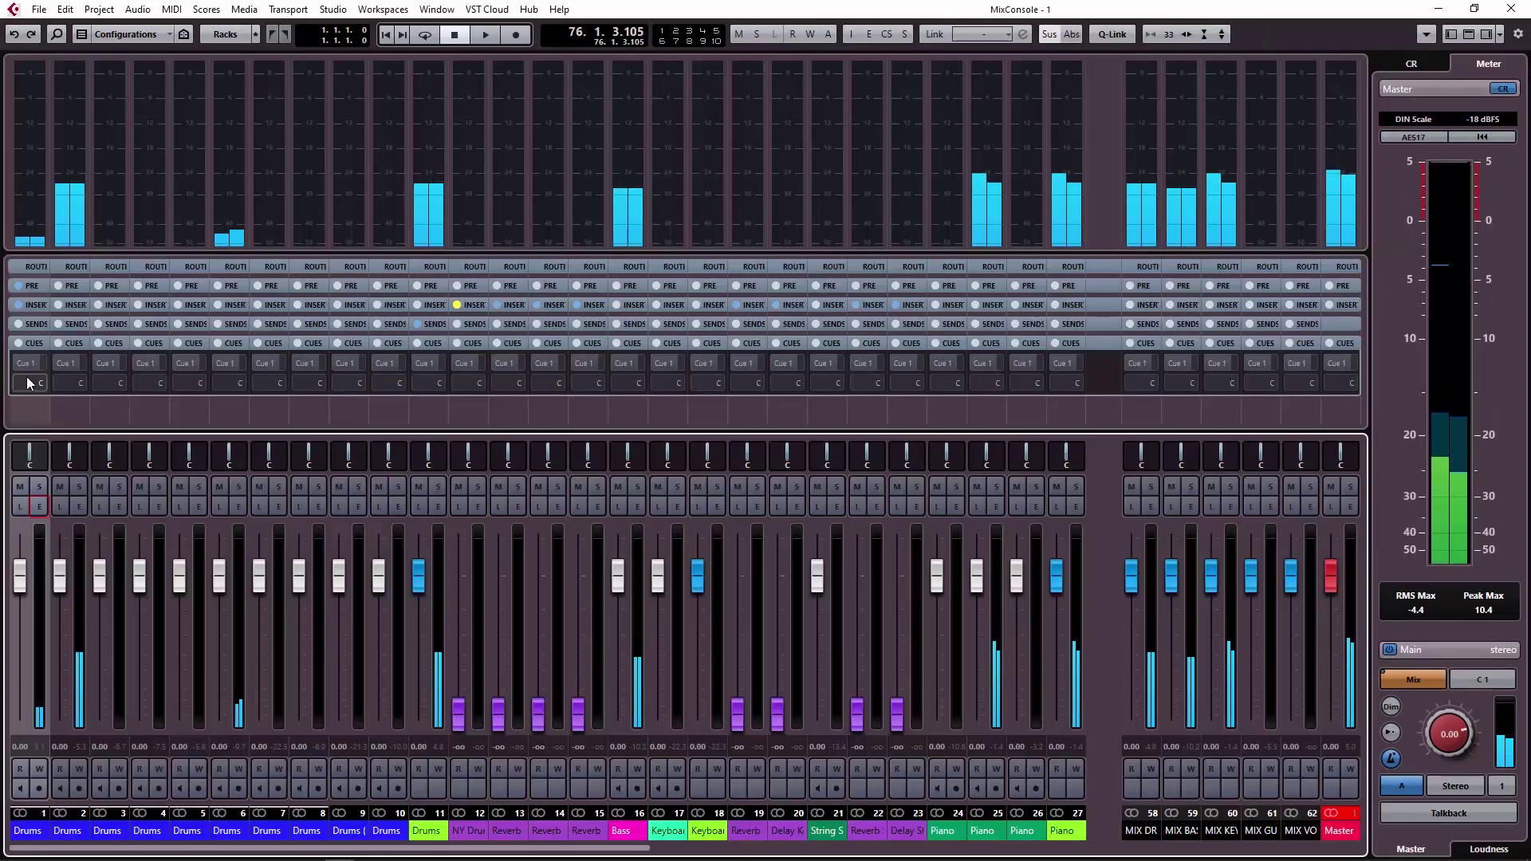
Step: Show the project window, zoom the timeline around the playback cursor, and enlarge the first Drums track to show its waveform
{"action": "key", "text": "F3"}
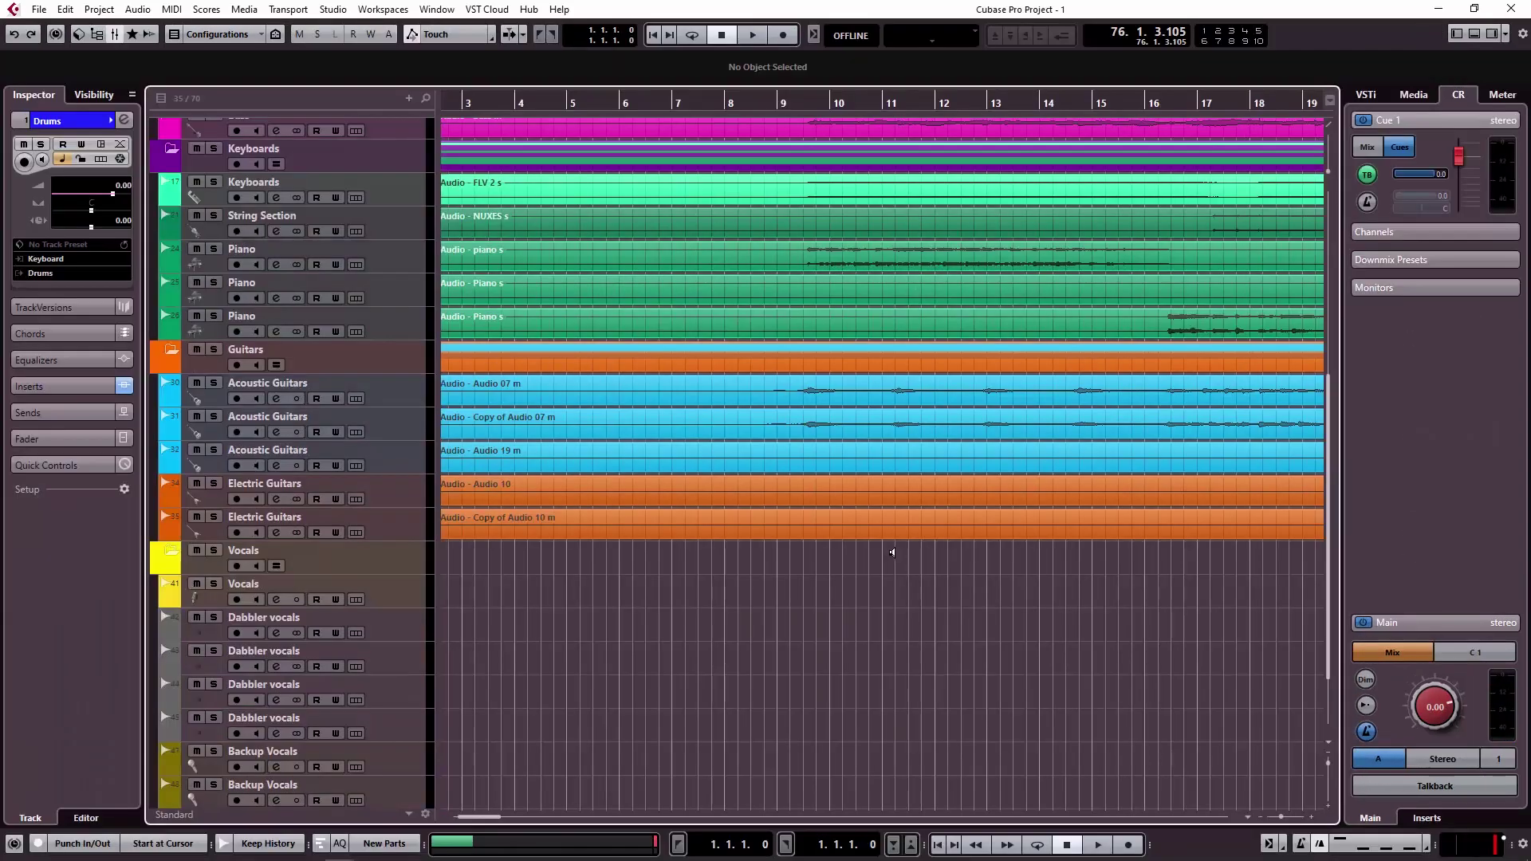
{"action": "key", "text": "h"}
{"action": "key", "text": "h"}
{"action": "key", "text": "h"}
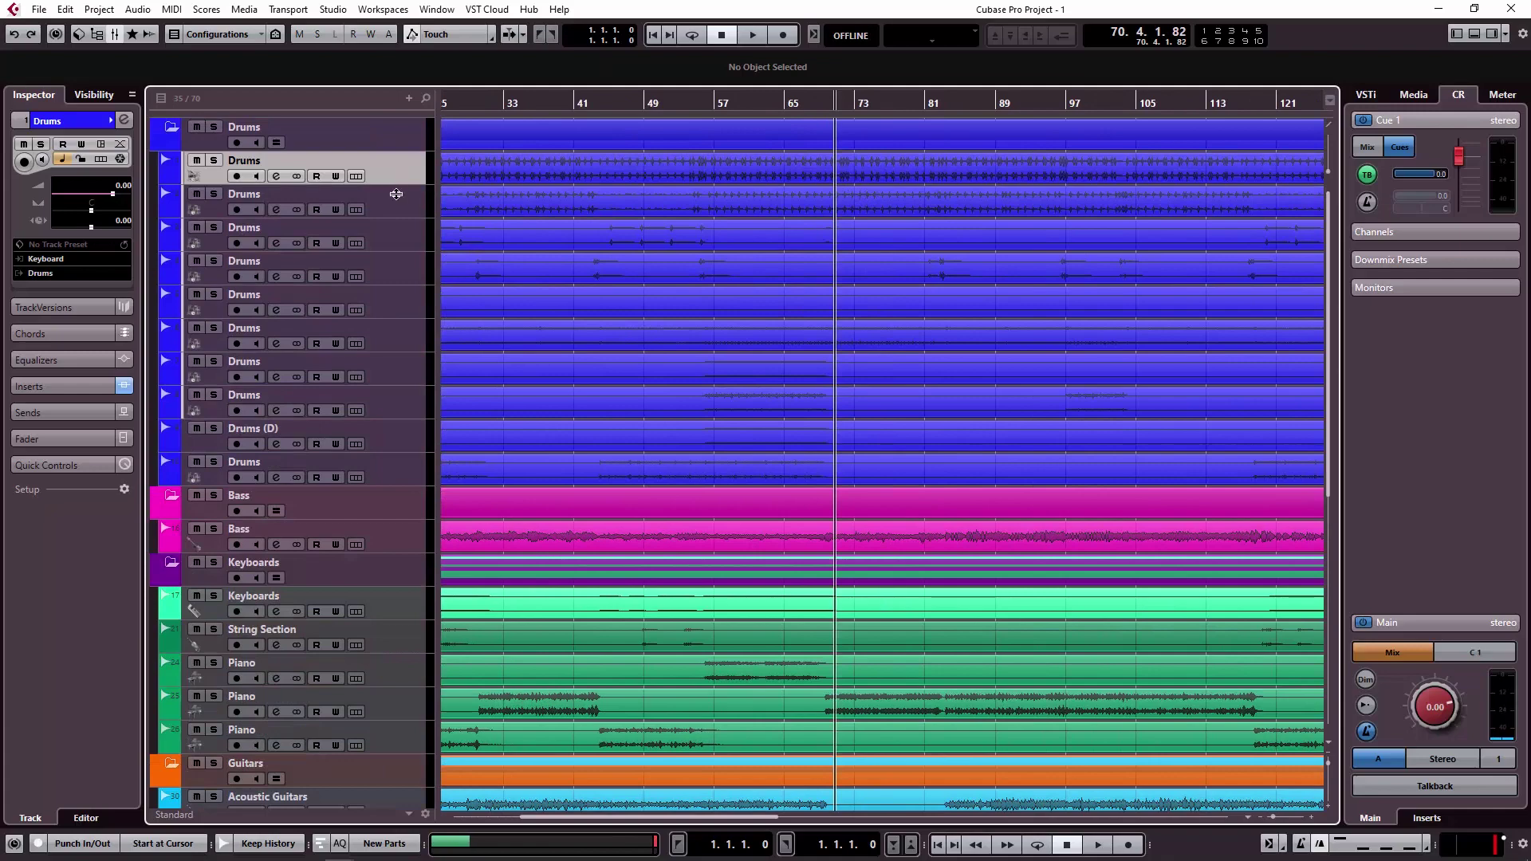
{"action": "left_click_drag", "start_coordinate": [395, 185], "coordinate": [395, 375]}
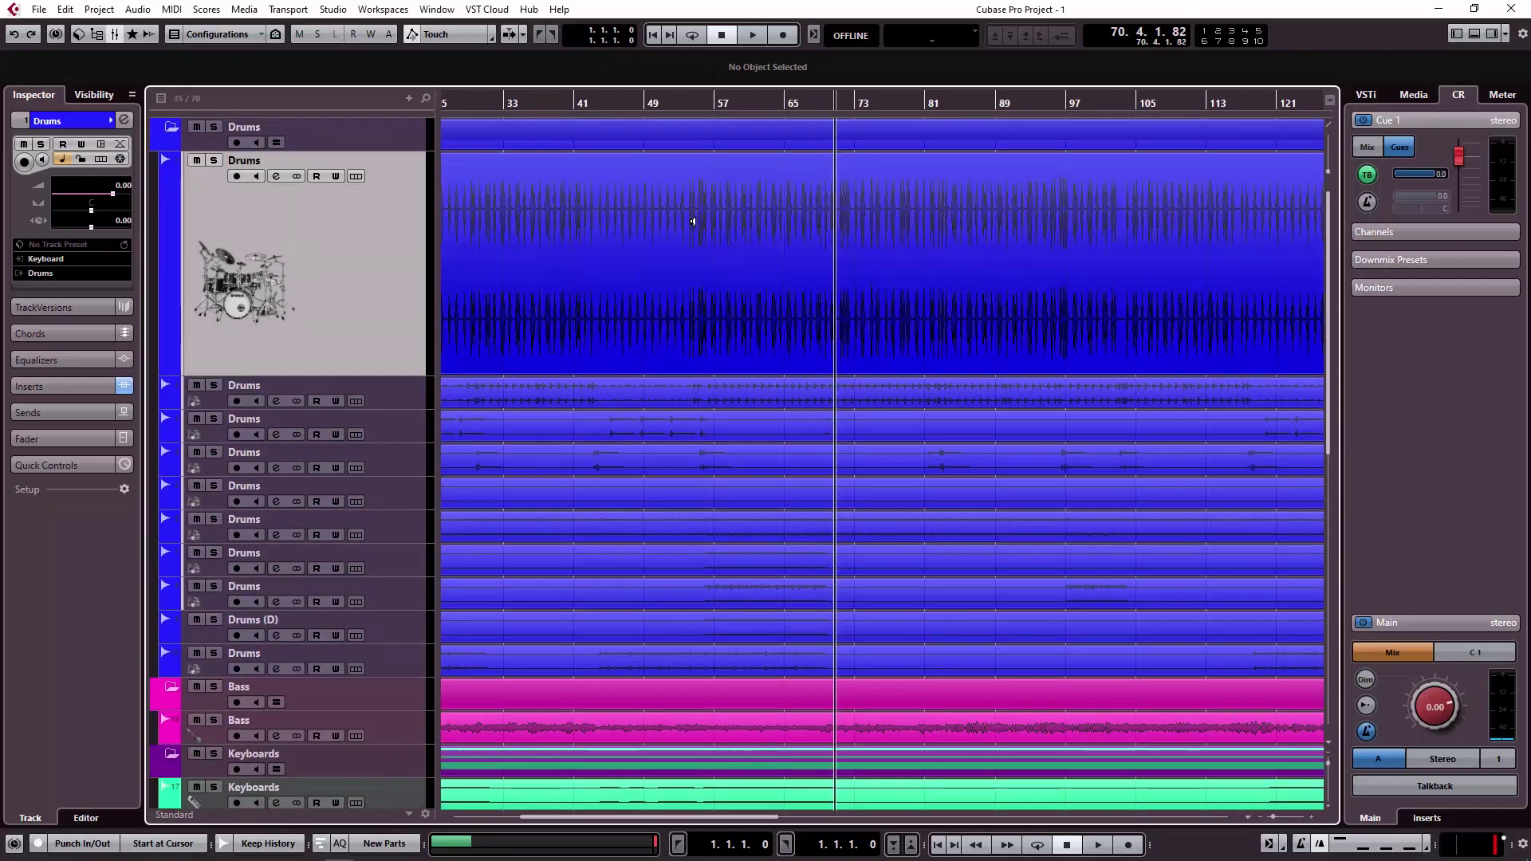
Step: Lower the Kick audio event's volume to -7.49 dB on the first Drums track and place the playback cursor at about bar 51
{"action": "left_click", "coordinate": [788, 216]}
{"action": "left_click_drag", "start_coordinate": [840, 154], "coordinate": [848, 283]}
{"action": "left_click", "coordinate": [666, 102]}
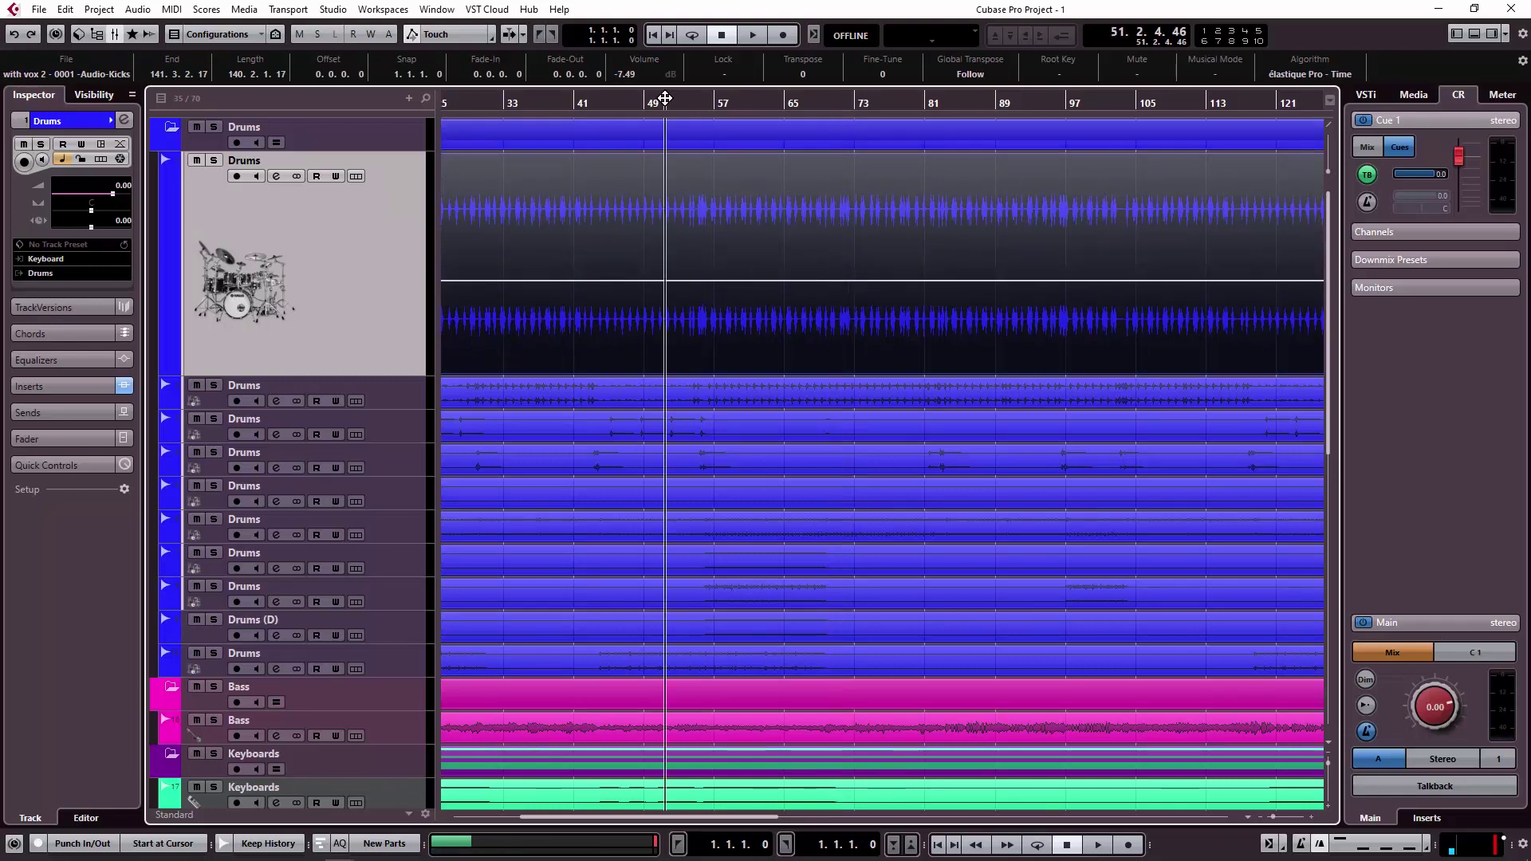
Step: Play back with the first Drums track's channel settings and CLA-2A open, arranged so the channel meter and Kick waveform are visible
{"action": "left_click", "coordinate": [275, 176]}
{"action": "key", "text": "space"}
{"action": "left_click", "coordinate": [524, 419]}
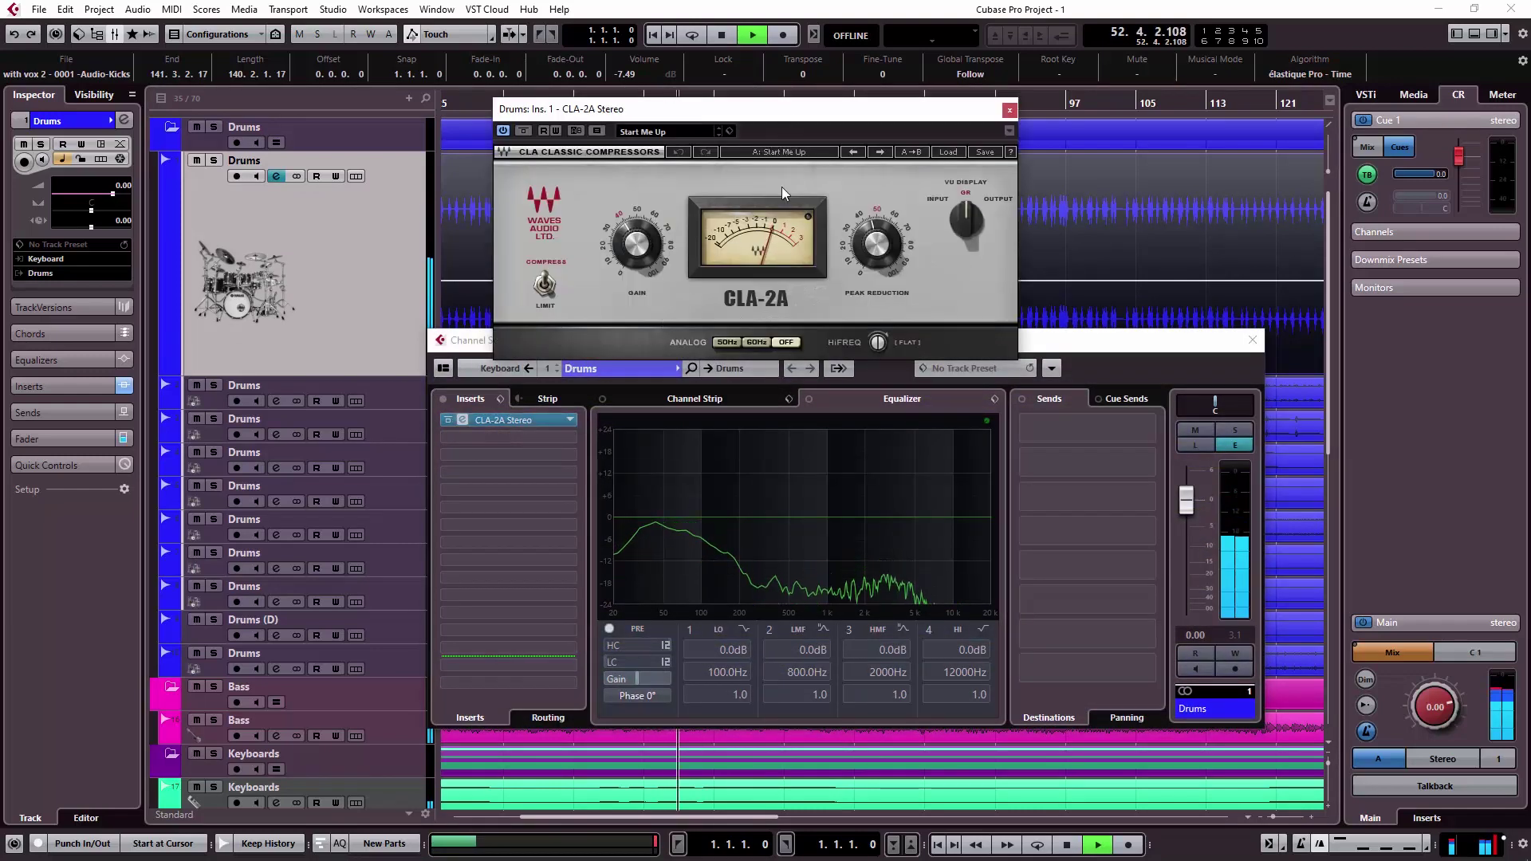
{"action": "left_click_drag", "start_coordinate": [782, 108], "coordinate": [863, 350]}
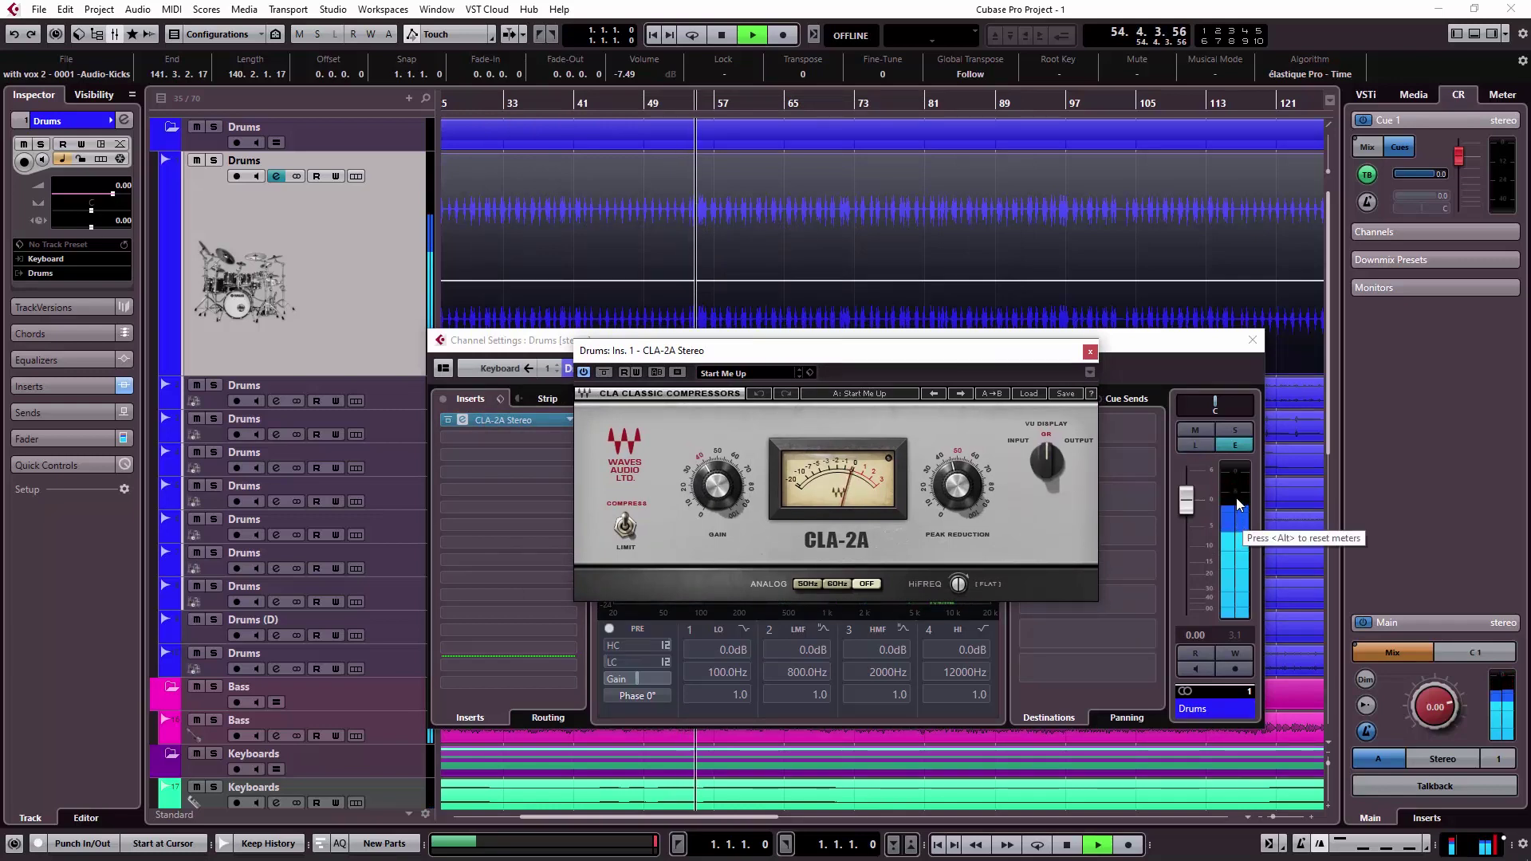
Step: Lower the Kick event's volume to -13.73 dB during playback and check it against the channel settings meter and the CLA-2A
{"action": "left_click_drag", "start_coordinate": [837, 284], "coordinate": [834, 336]}
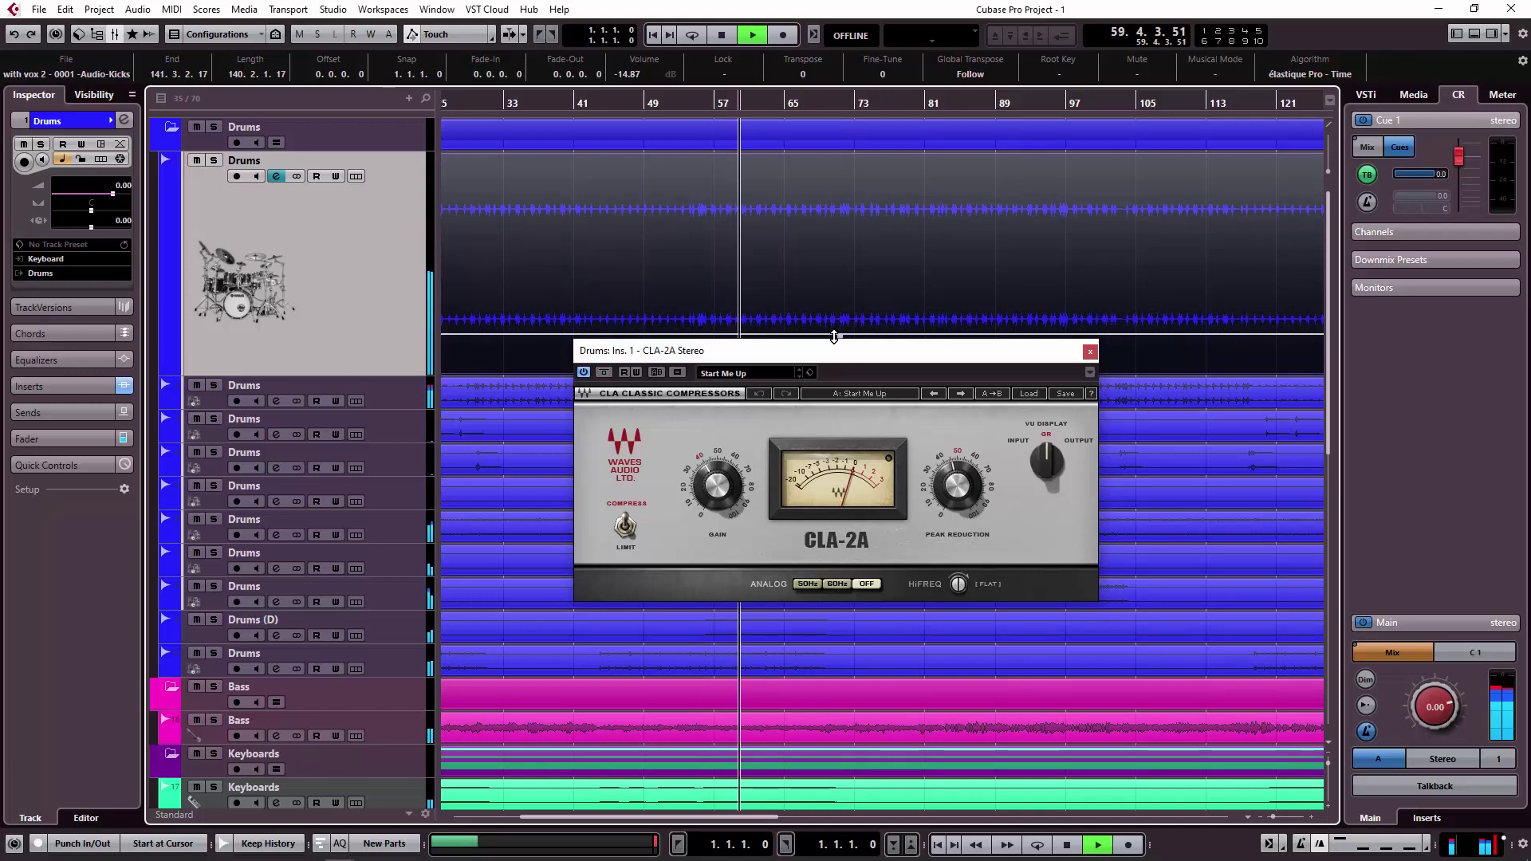
{"action": "left_click_drag", "start_coordinate": [834, 336], "coordinate": [834, 330]}
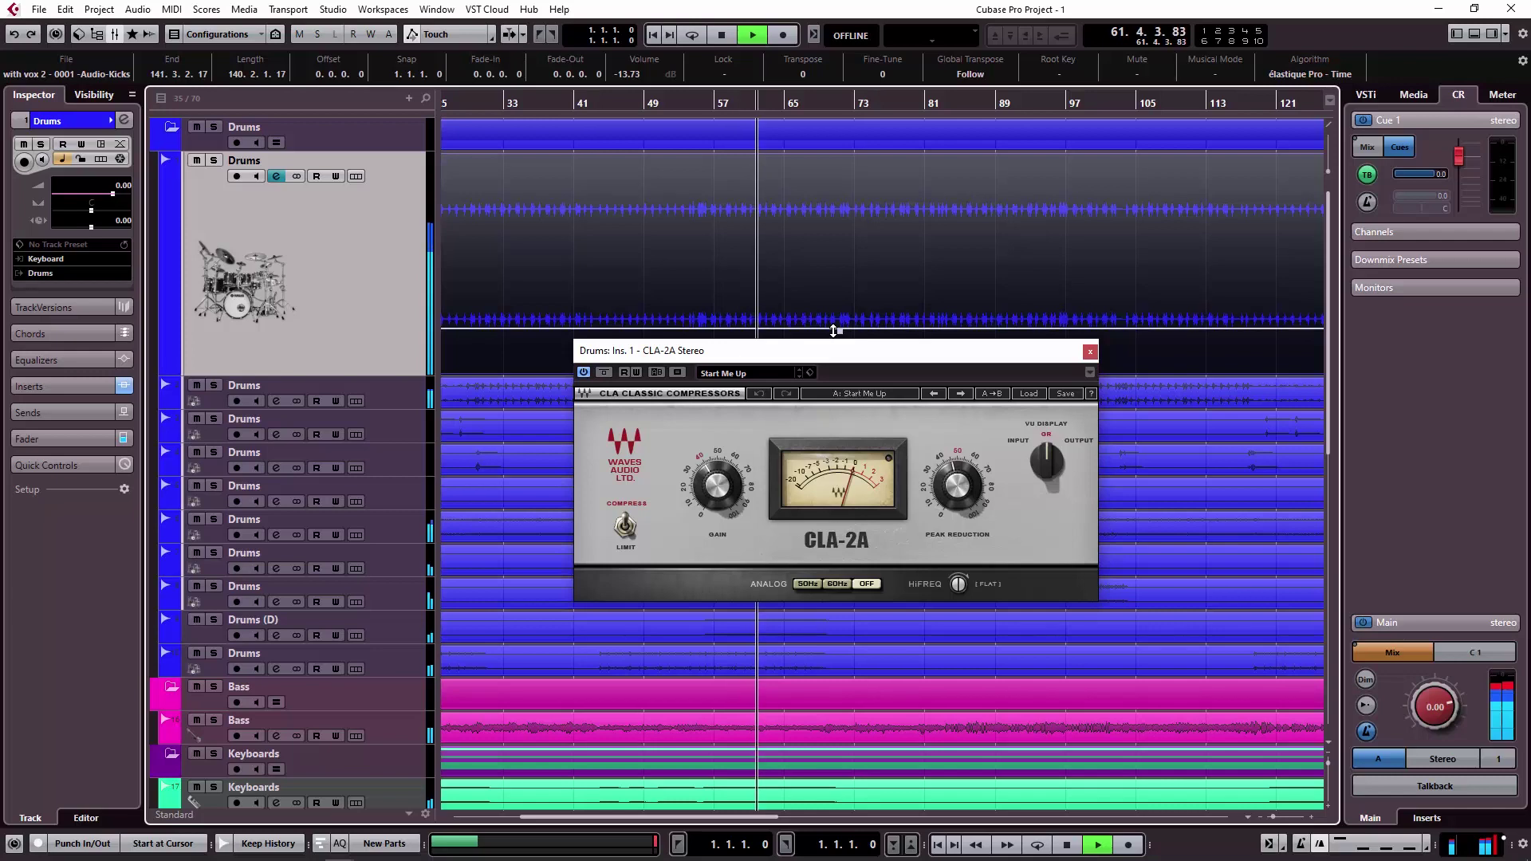
{"action": "left_click", "coordinate": [278, 176]}
{"action": "left_click_drag", "start_coordinate": [877, 350], "coordinate": [819, 174]}
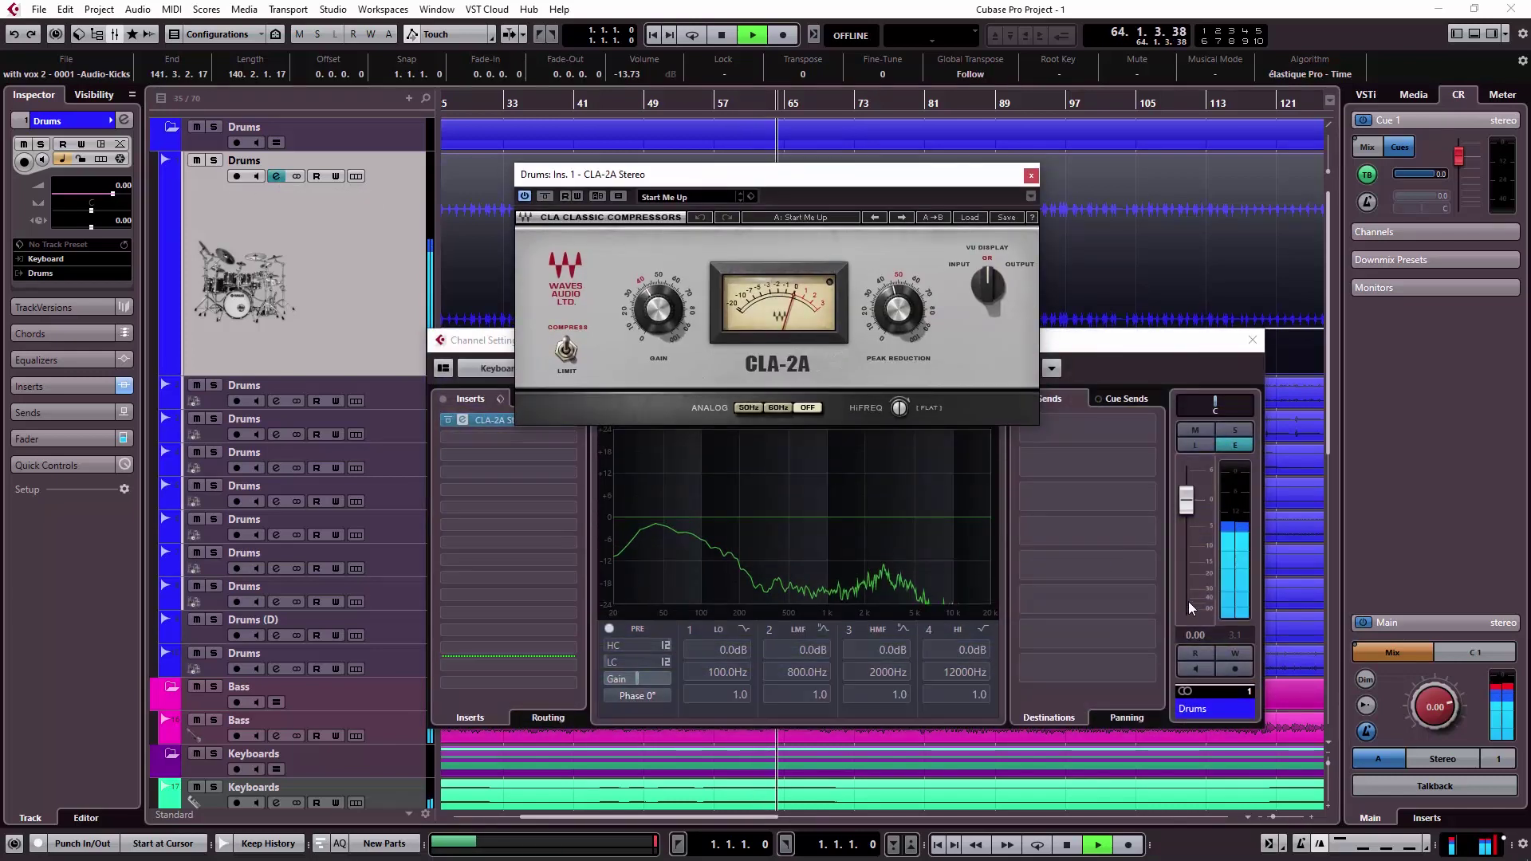
Step: Stop playback, close the CLA-2A and channel settings windows, and fit the whole project in view
{"action": "left_click", "coordinate": [1032, 174]}
{"action": "key", "text": "space"}
{"action": "left_click", "coordinate": [1252, 340]}
{"action": "key", "text": "shift+f"}
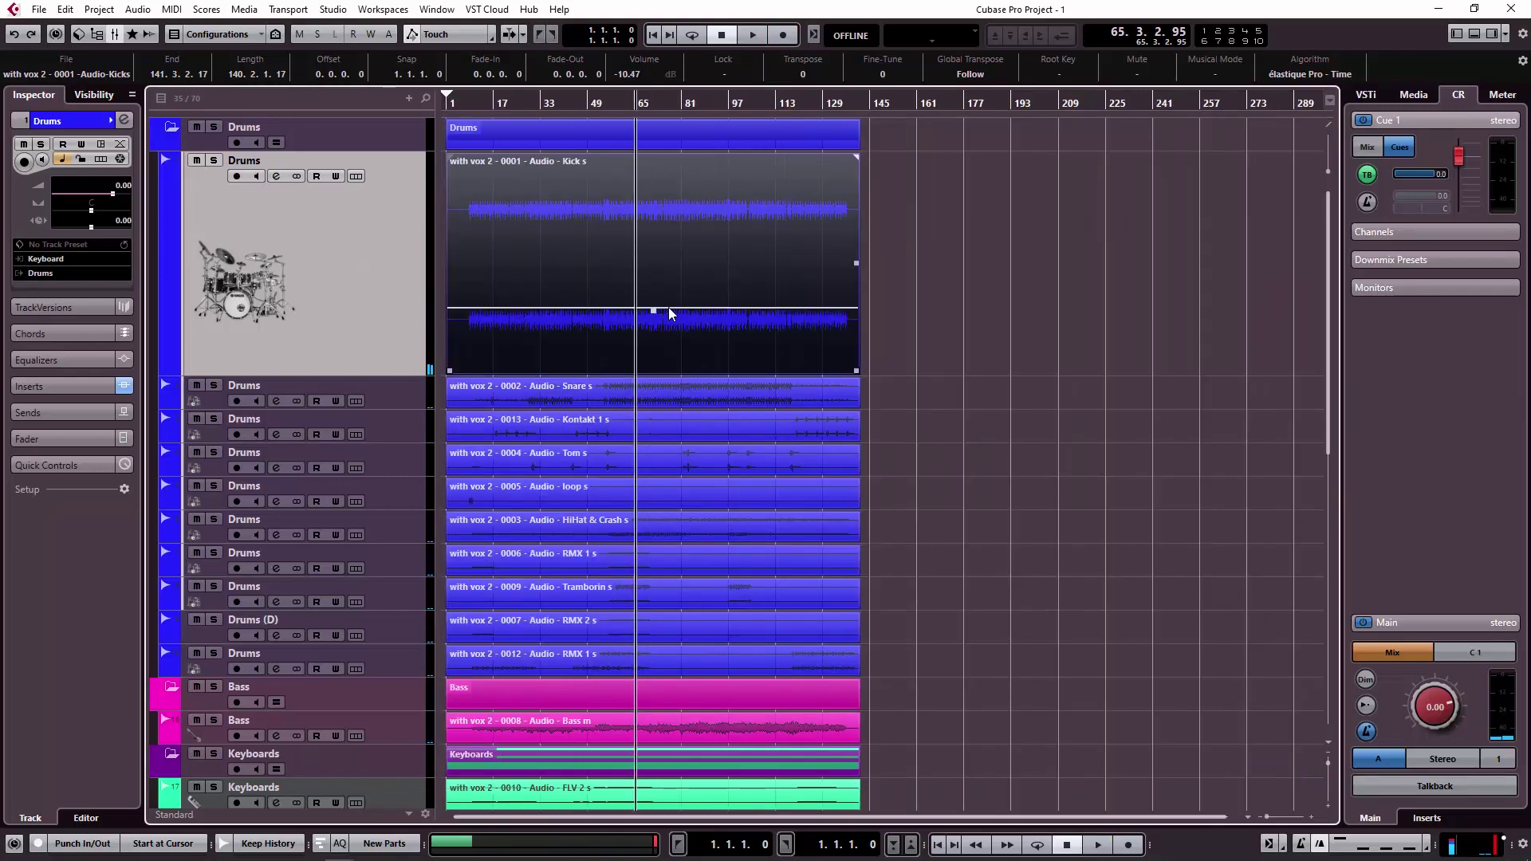
Step: Restore the Kick event's volume to 0.00 dB, glancing at the MixConsole and the project tracks
{"action": "left_click_drag", "start_coordinate": [656, 310], "coordinate": [658, 179]}
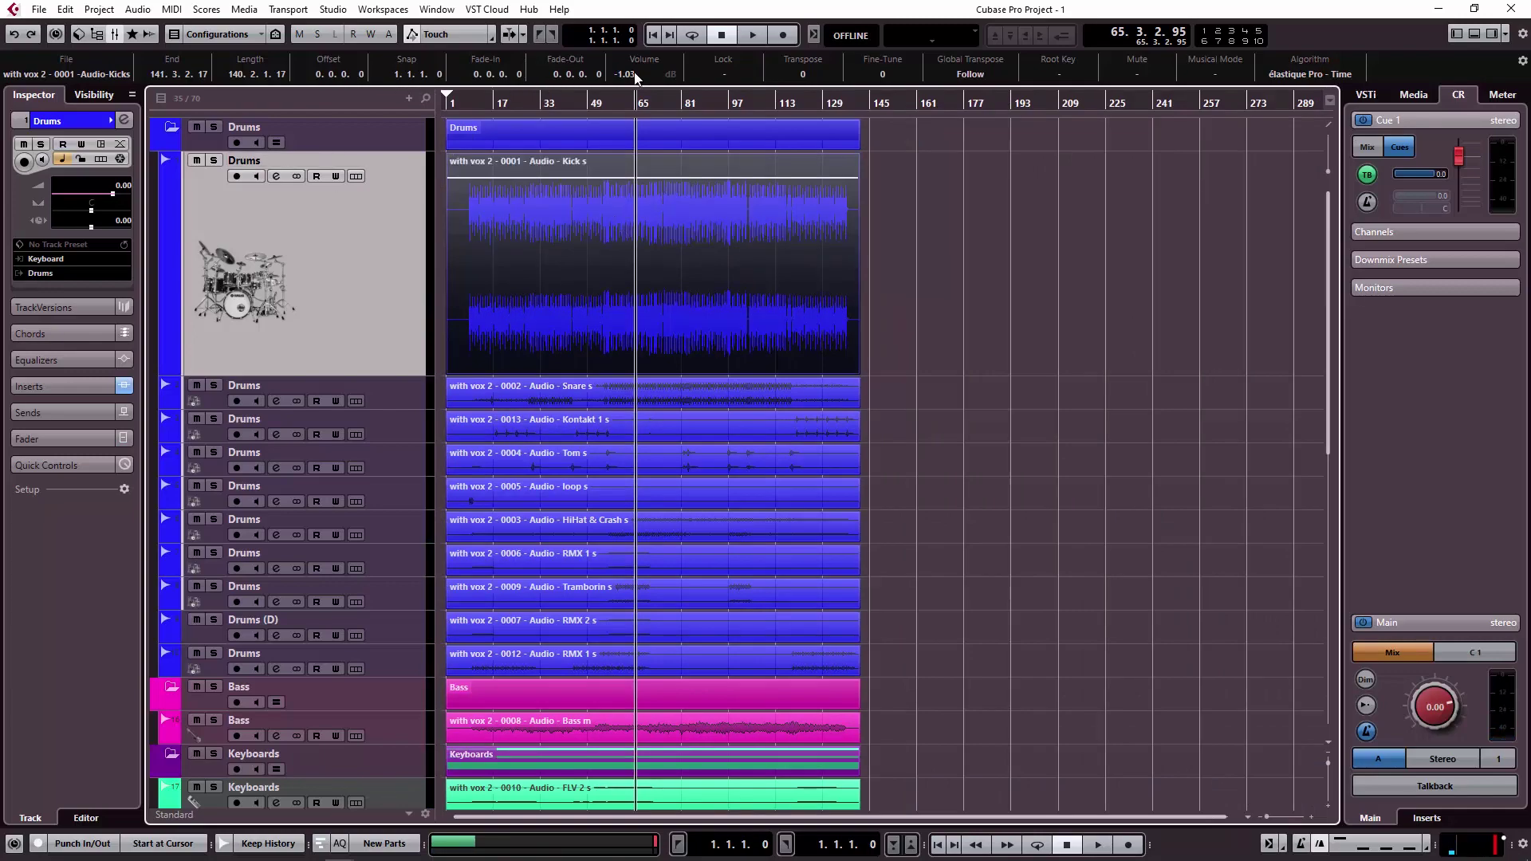
{"action": "key", "text": "F3"}
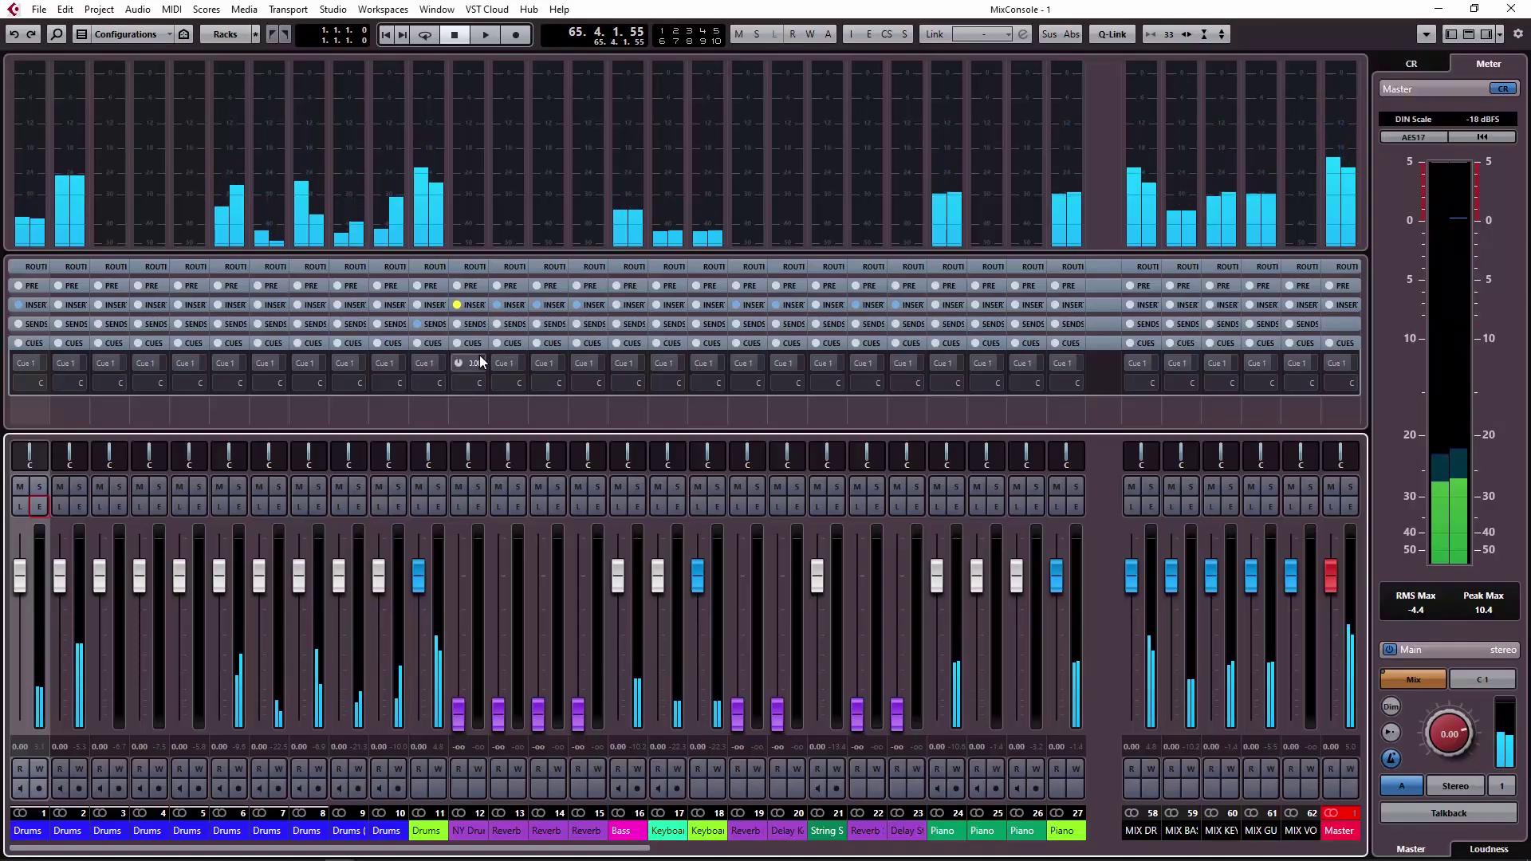
{"action": "key", "text": "F3"}
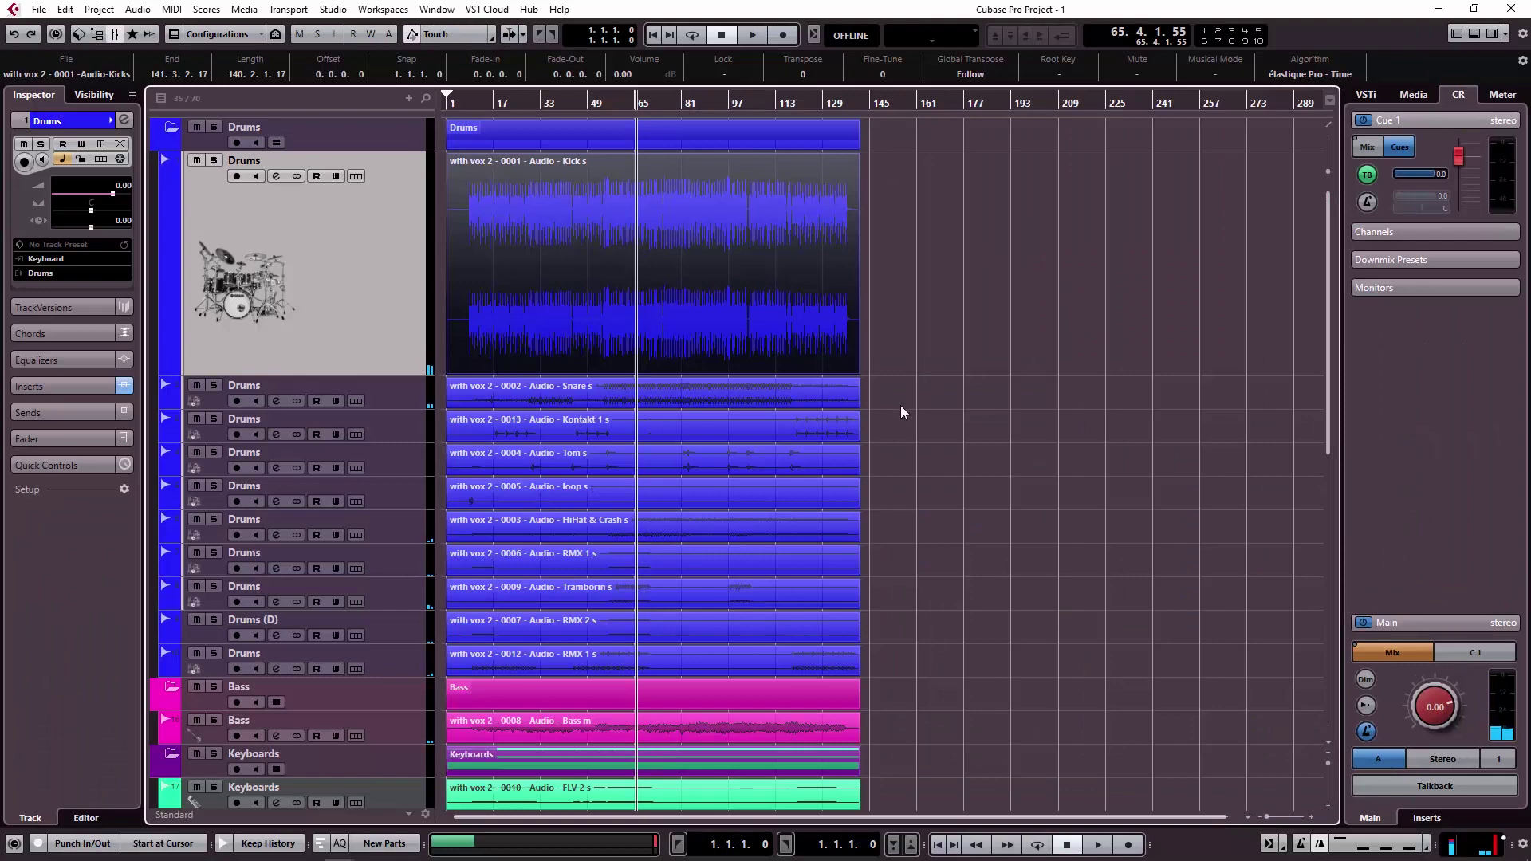
{"action": "scroll", "coordinate": [949, 396], "scroll_direction": "down", "scroll_amount": 5}
{"action": "scroll", "coordinate": [972, 394], "scroll_direction": "up", "scroll_amount": 5}
Step: Solo the green Drums group channel in the MixConsole during playback and return to the project window
{"action": "key", "text": "F3"}
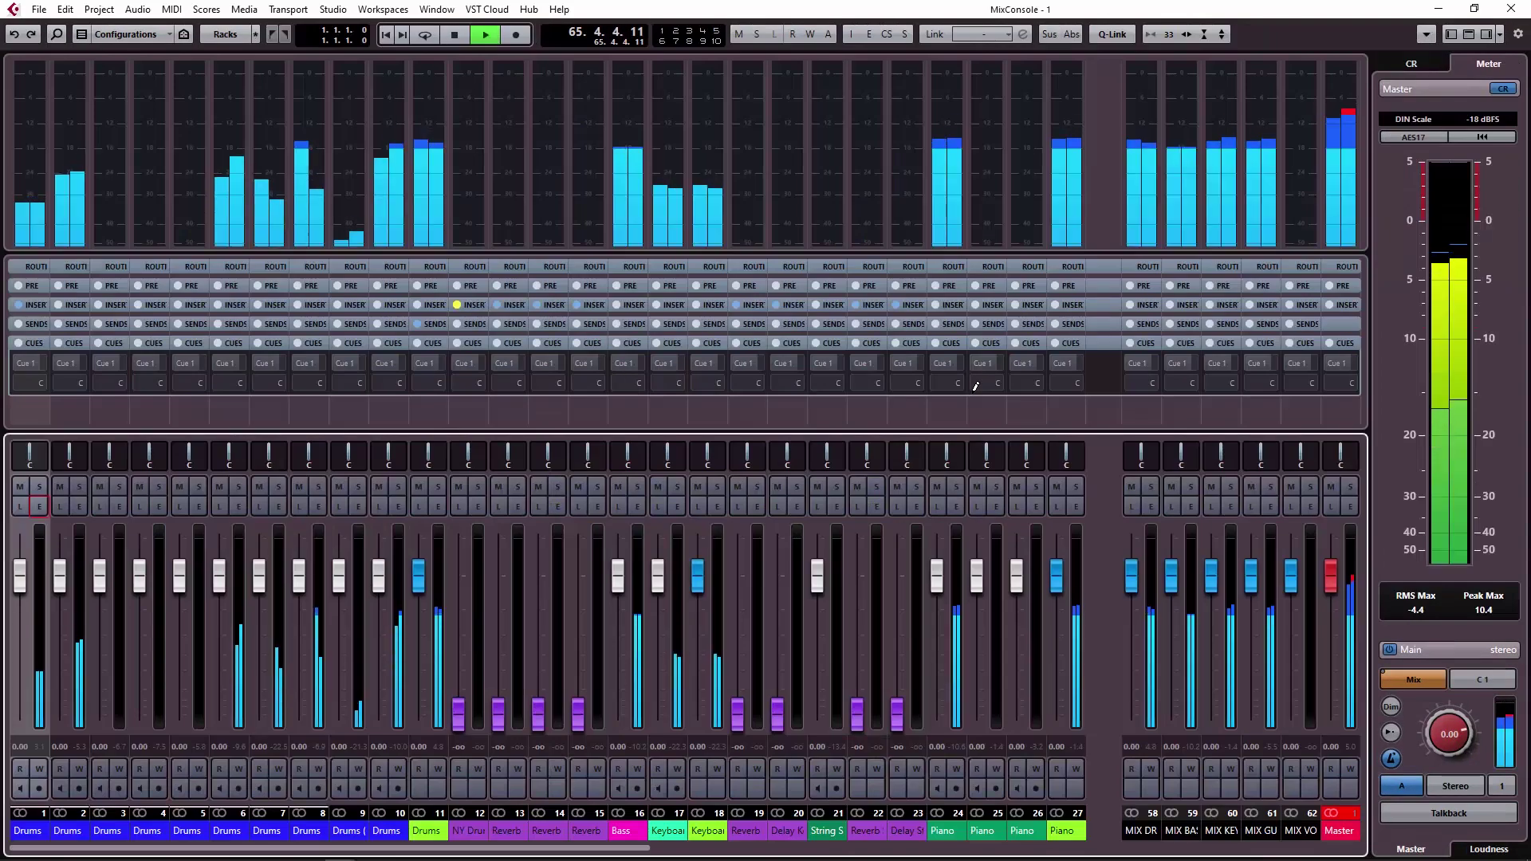
{"action": "left_click", "coordinate": [432, 489]}
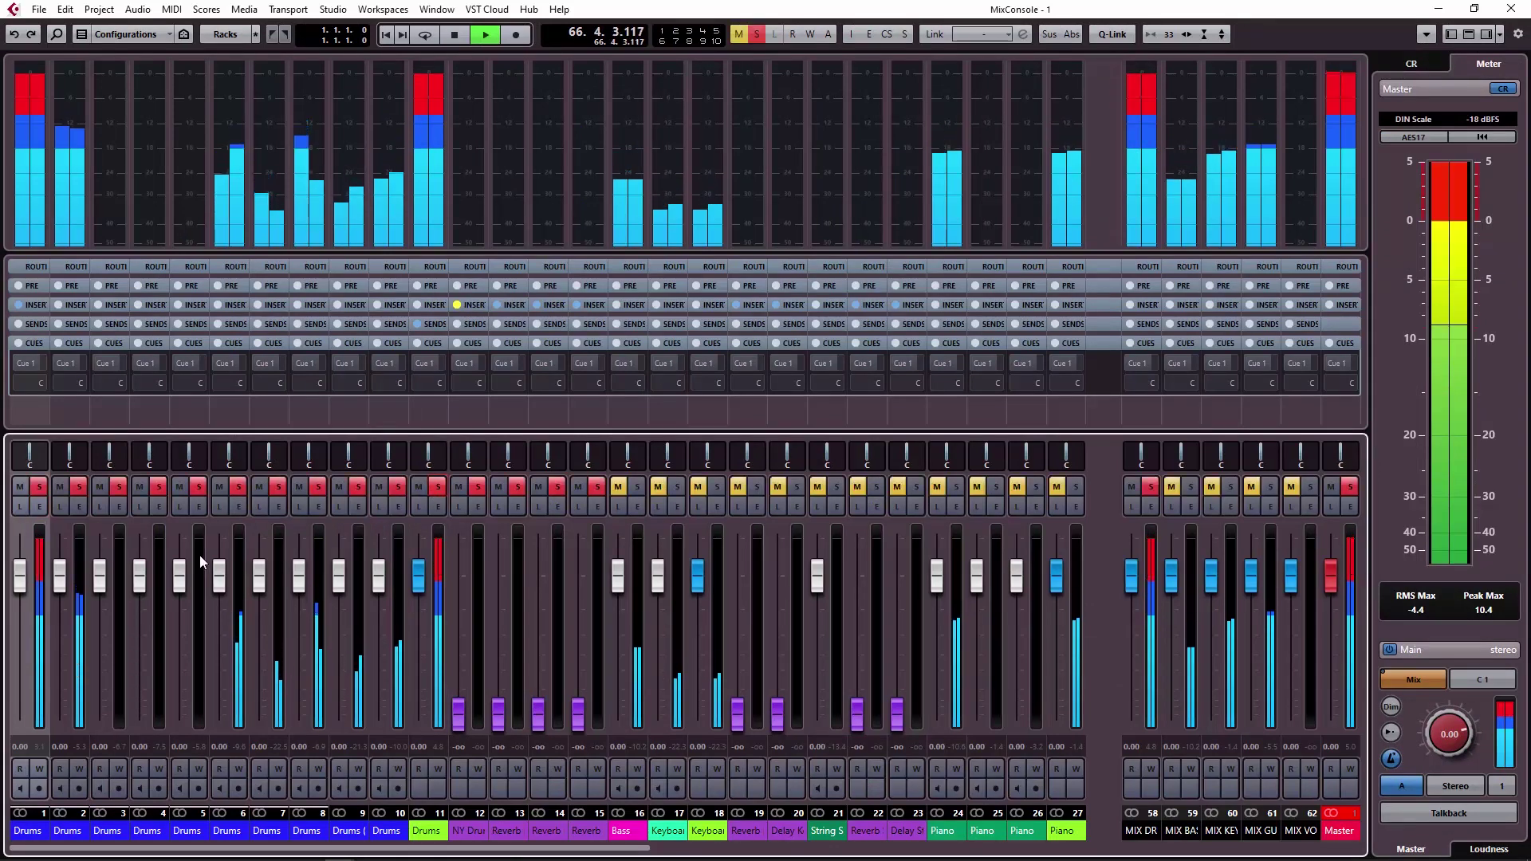
{"action": "key", "text": "F3"}
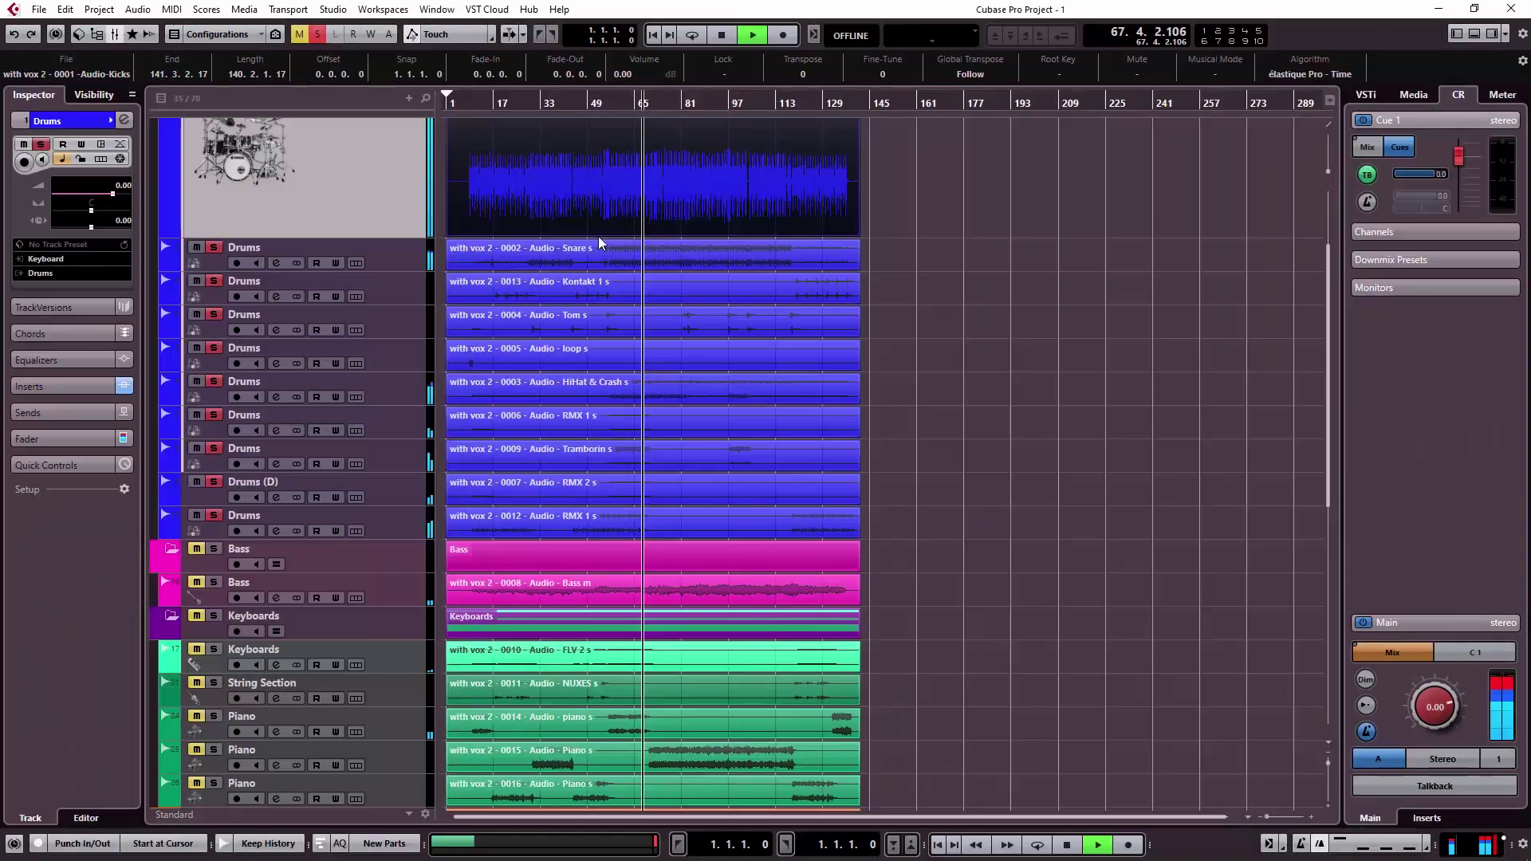
Step: Lower the Kick event's volume to -14.70 dB during playback and check the first Drums channel's level in the MixConsole
{"action": "left_click", "coordinate": [652, 169]}
{"action": "mouse_move", "coordinate": [653, 165]}
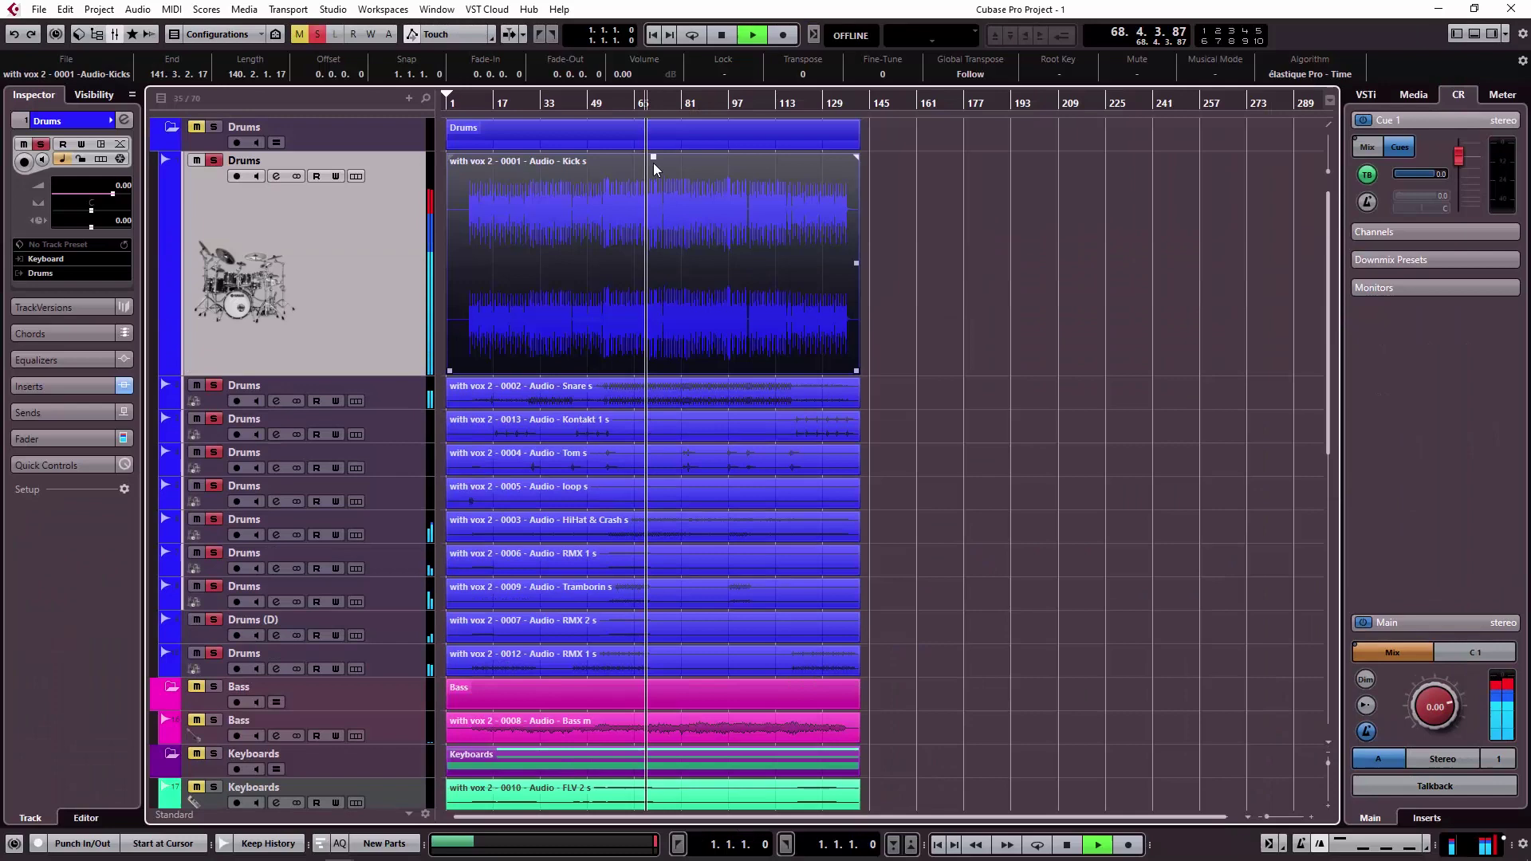
{"action": "left_click_drag", "start_coordinate": [651, 156], "coordinate": [646, 335]}
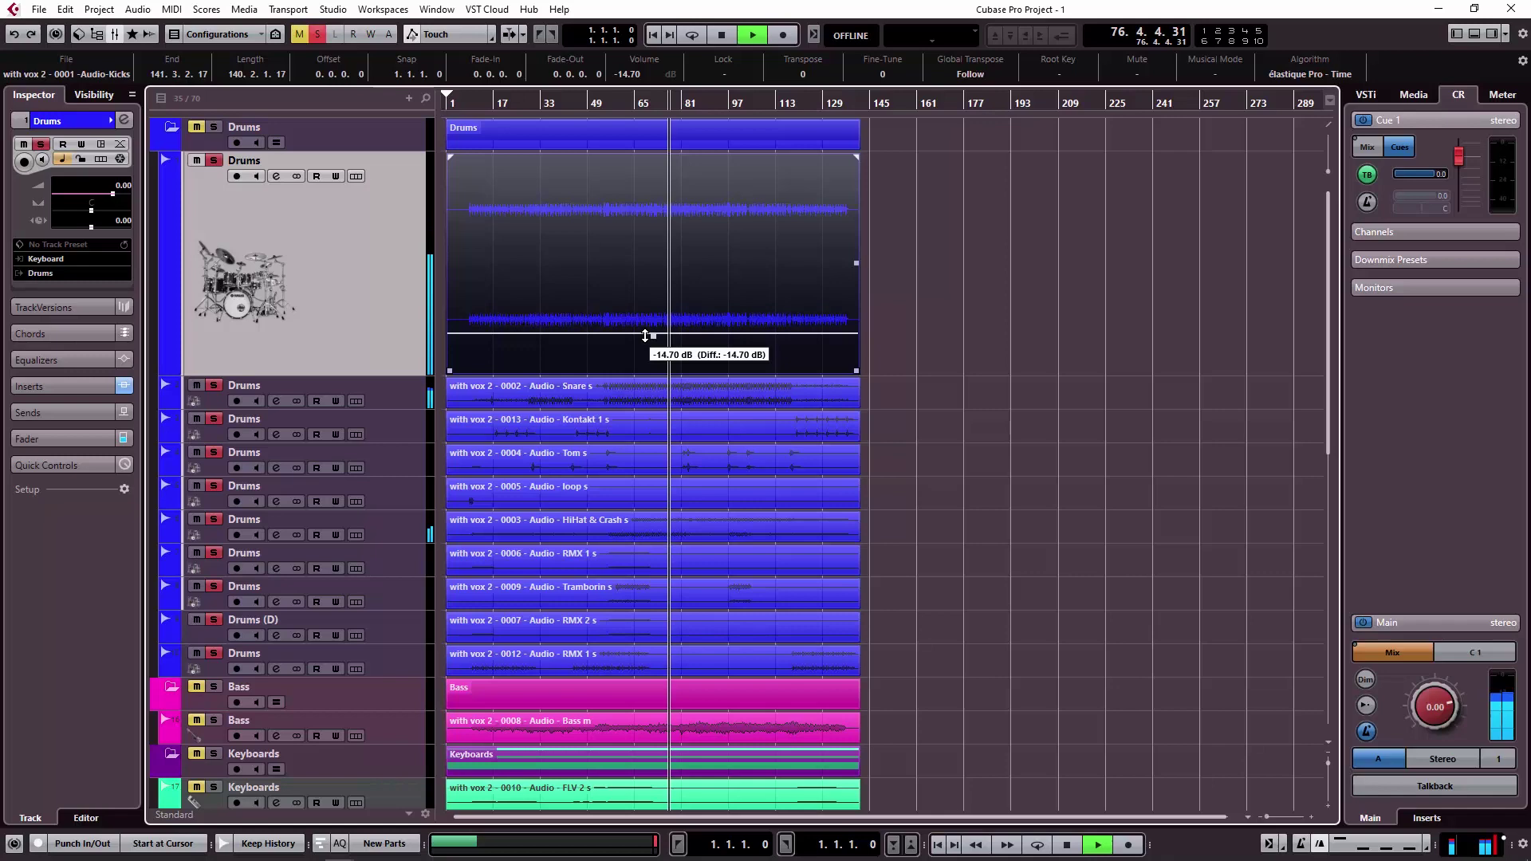
{"action": "key", "text": "F3"}
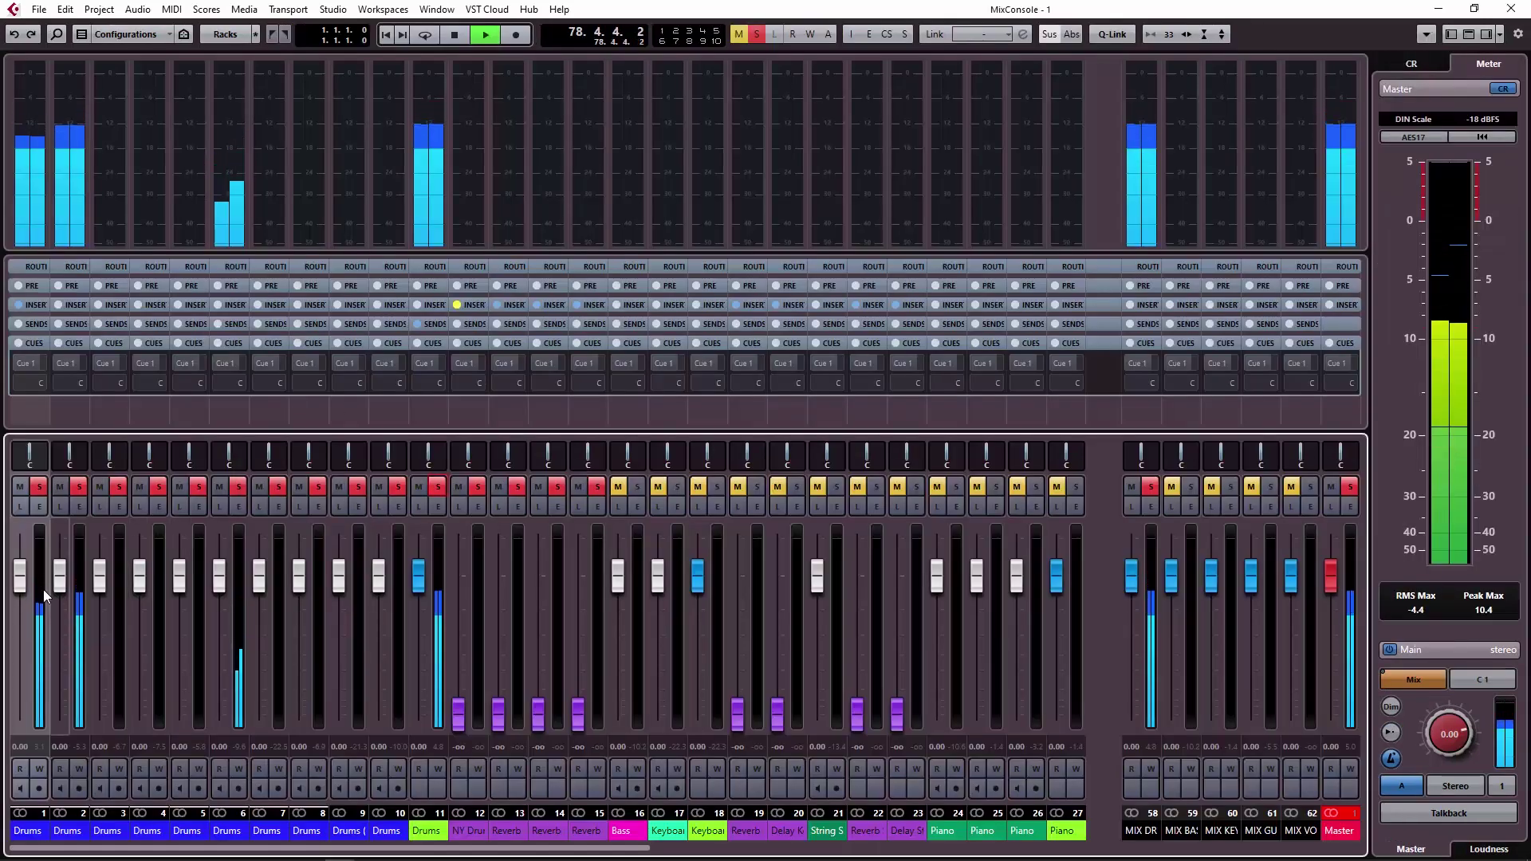
Step: Lower the Kick event's volume further to -17.72 dB and recheck its meter colour in the MixConsole
{"action": "key", "text": "F3"}
{"action": "left_click_drag", "start_coordinate": [653, 340], "coordinate": [652, 352]}
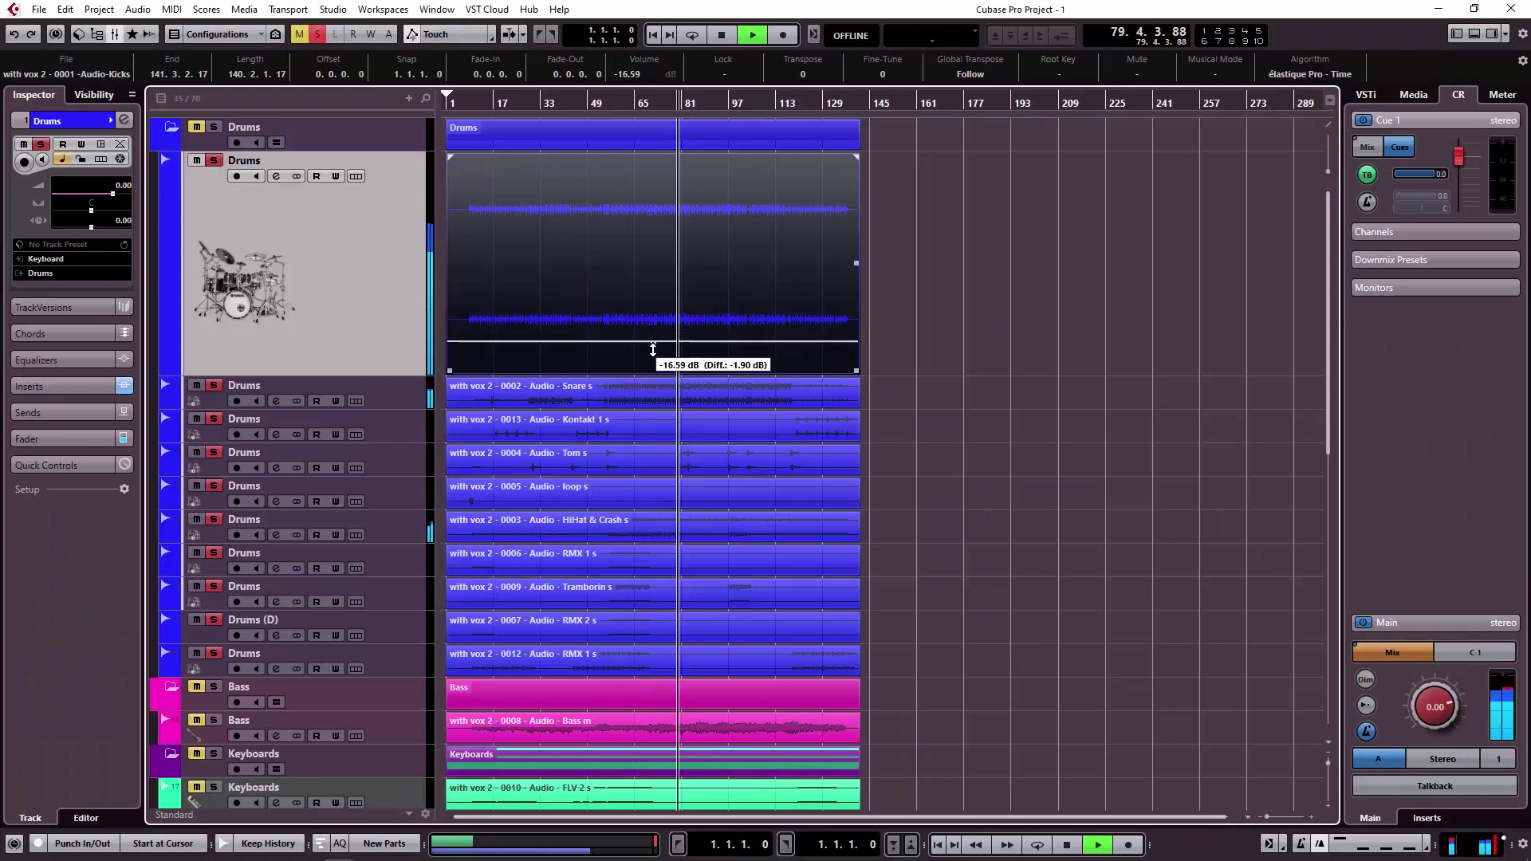
{"action": "key", "text": "F3"}
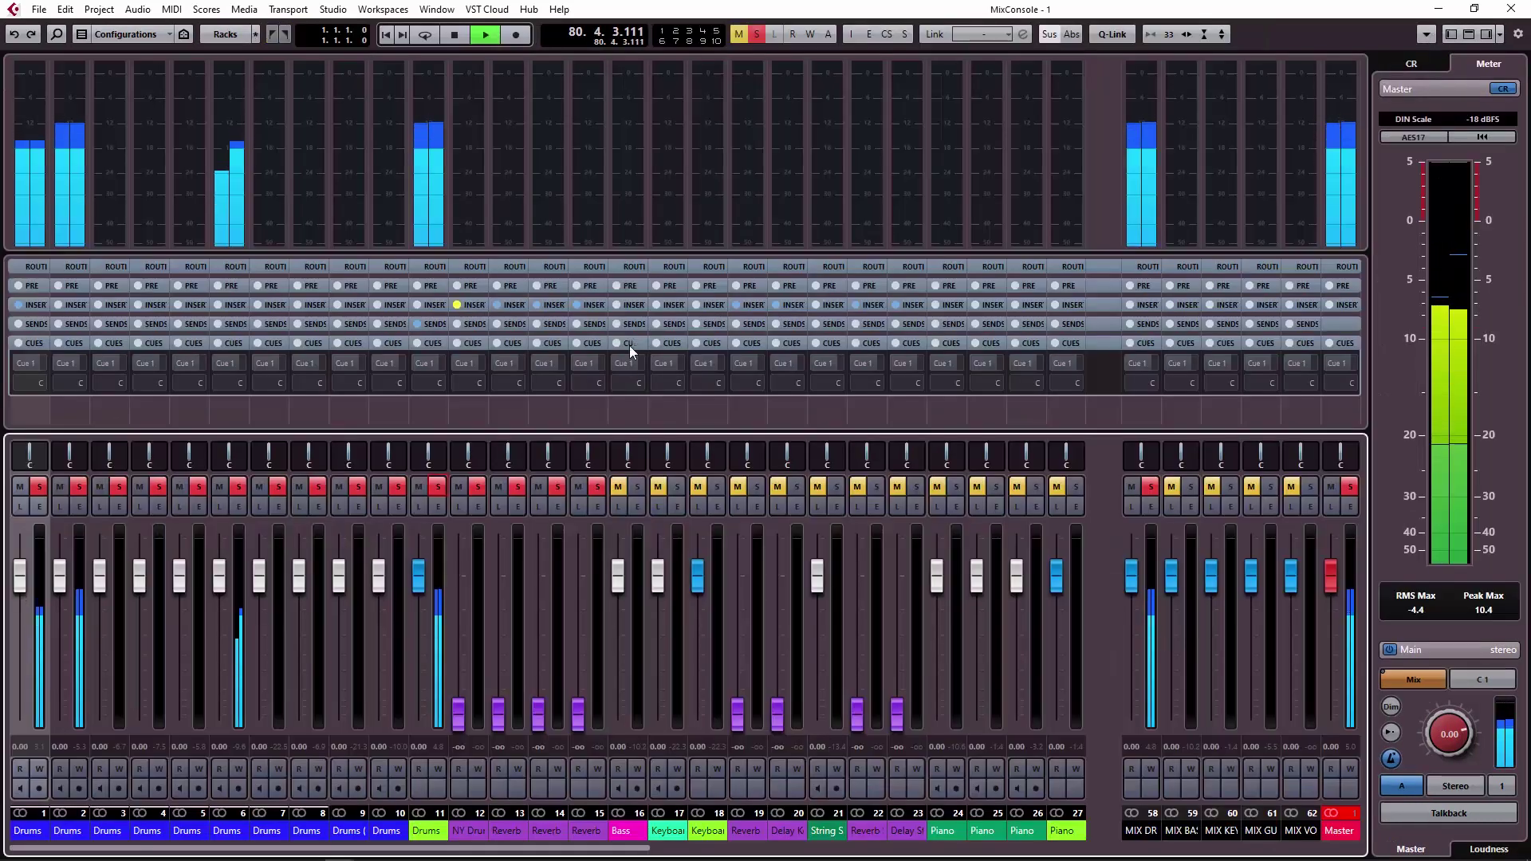
Step: Lower the Snare event's volume on the second Drums track and compare the drum levels in the MixConsole
{"action": "key", "text": "F3"}
{"action": "left_click_drag", "start_coordinate": [651, 382], "coordinate": [651, 393]}
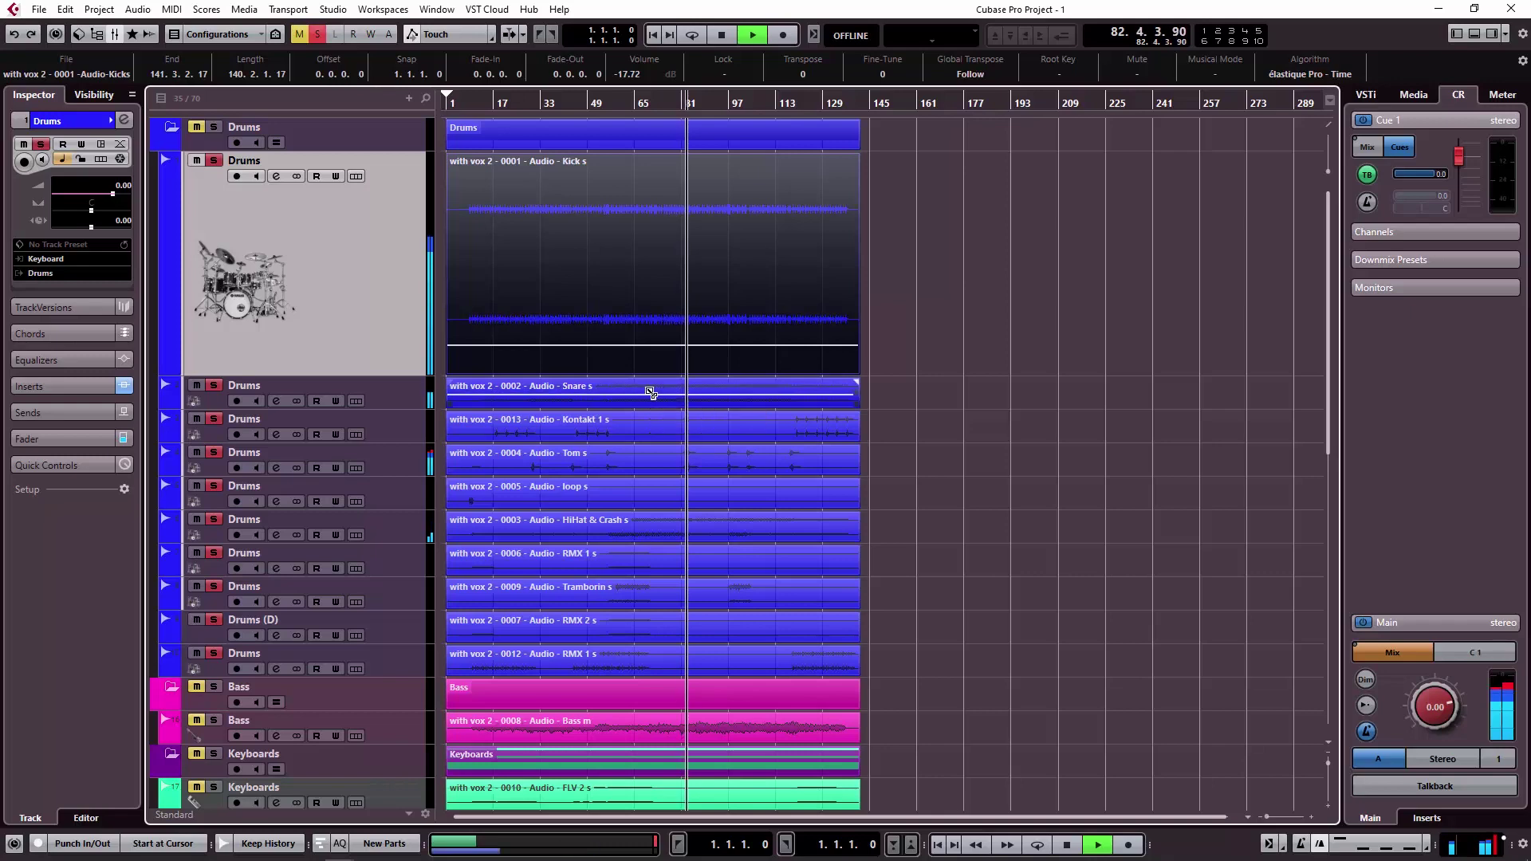
{"action": "key", "text": "F3"}
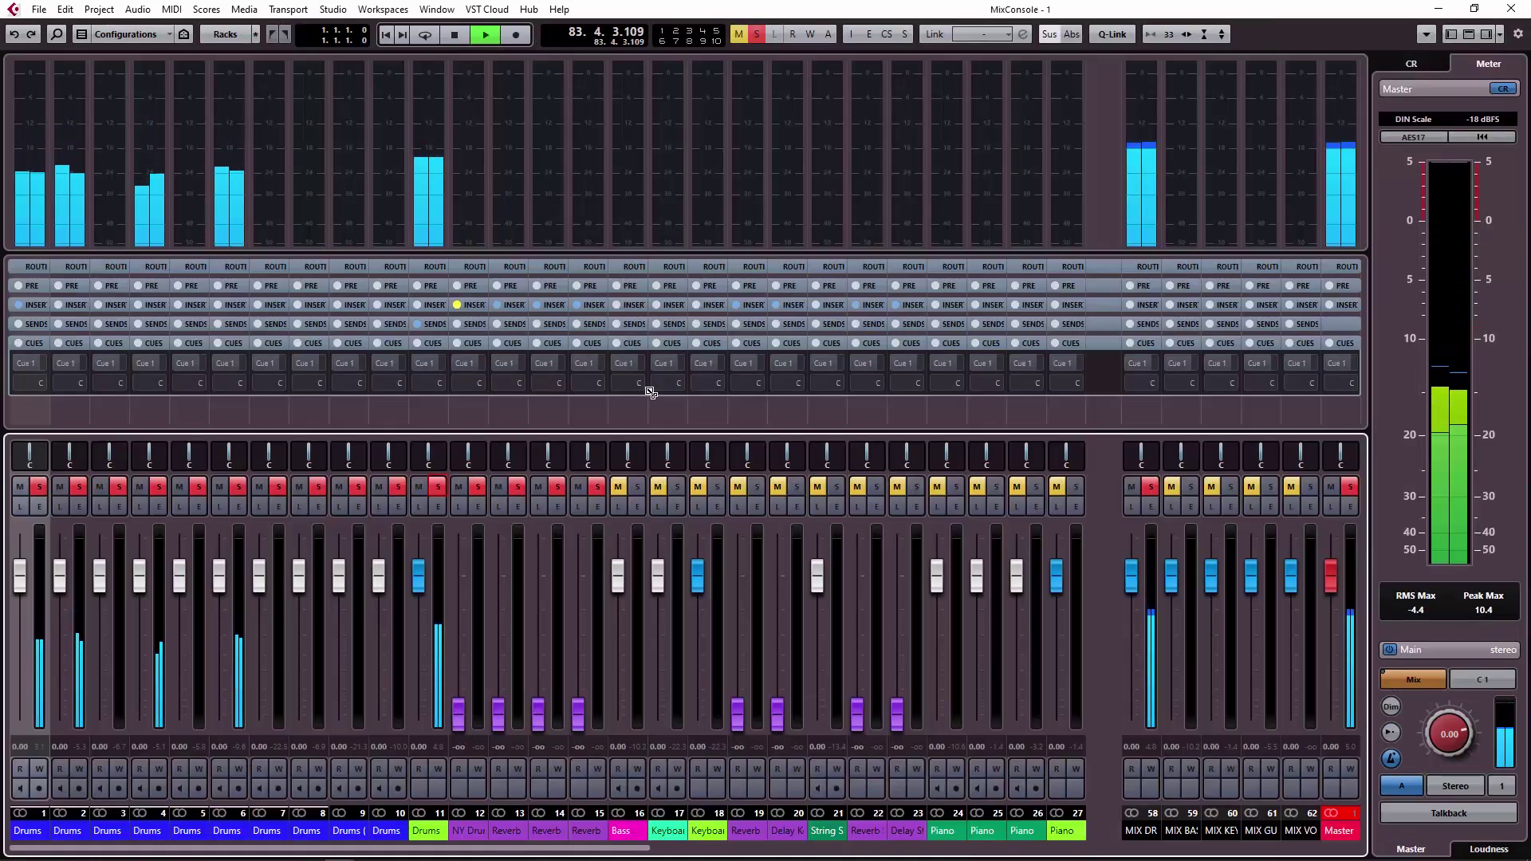
{"action": "key", "text": "F3"}
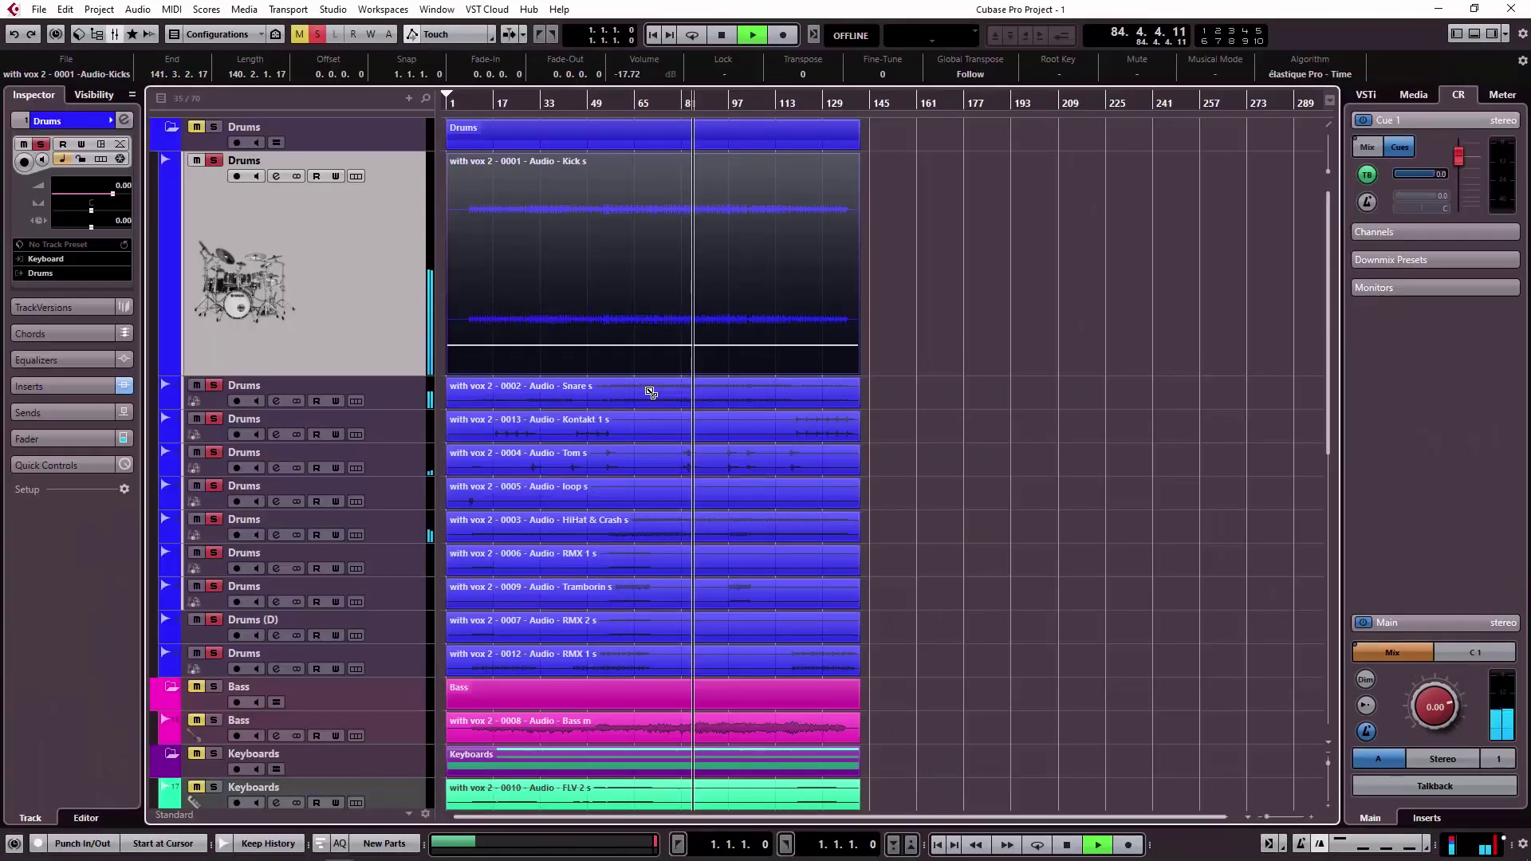
Step: Undo the volume changes made to the Snare and Kick events
{"action": "key", "text": "ctrl+z"}
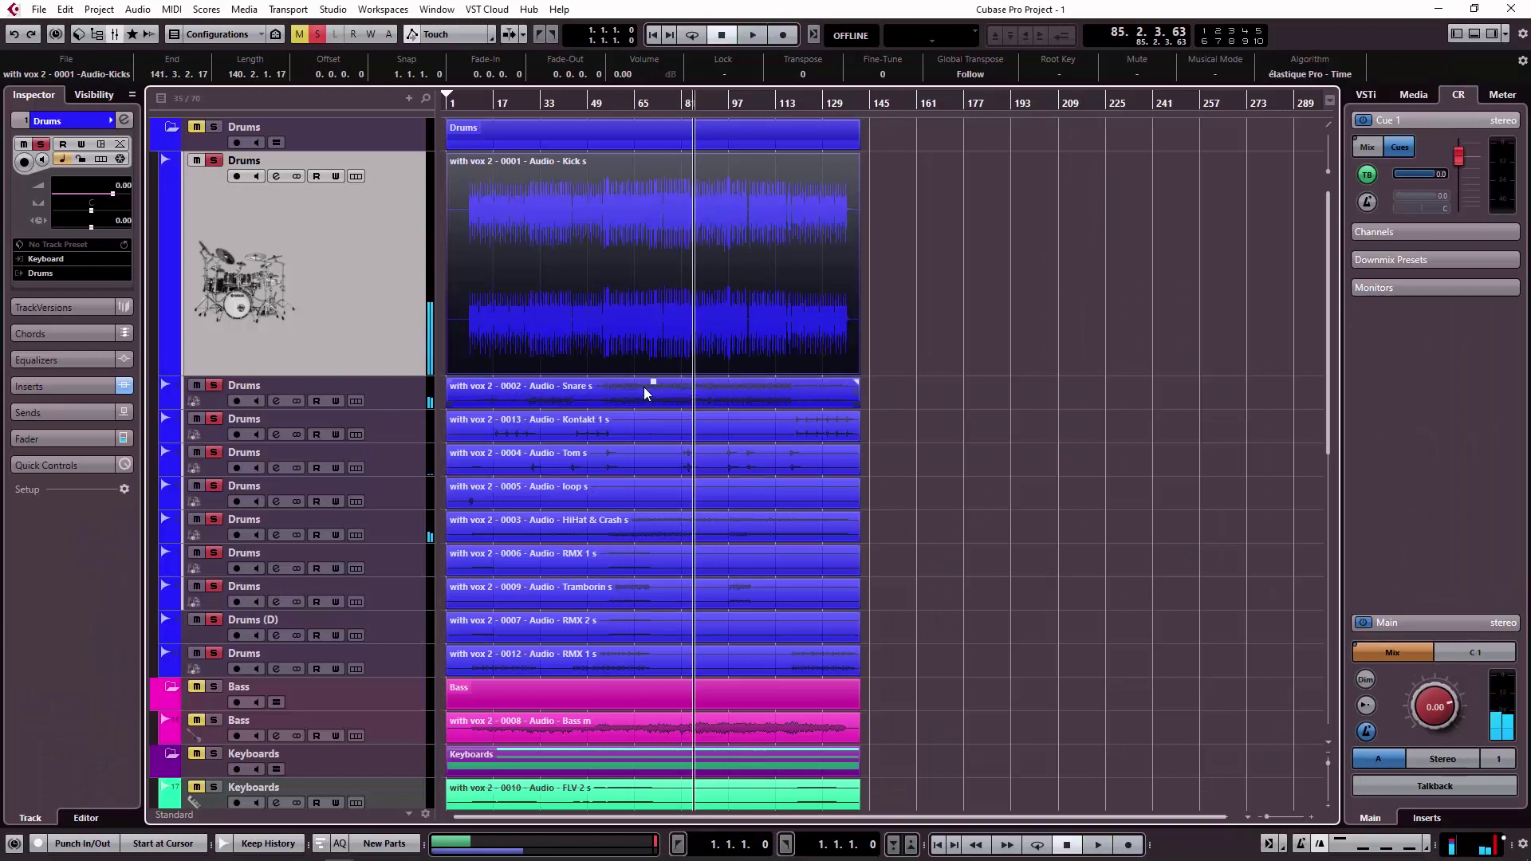
{"action": "key", "text": "ctrl+z"}
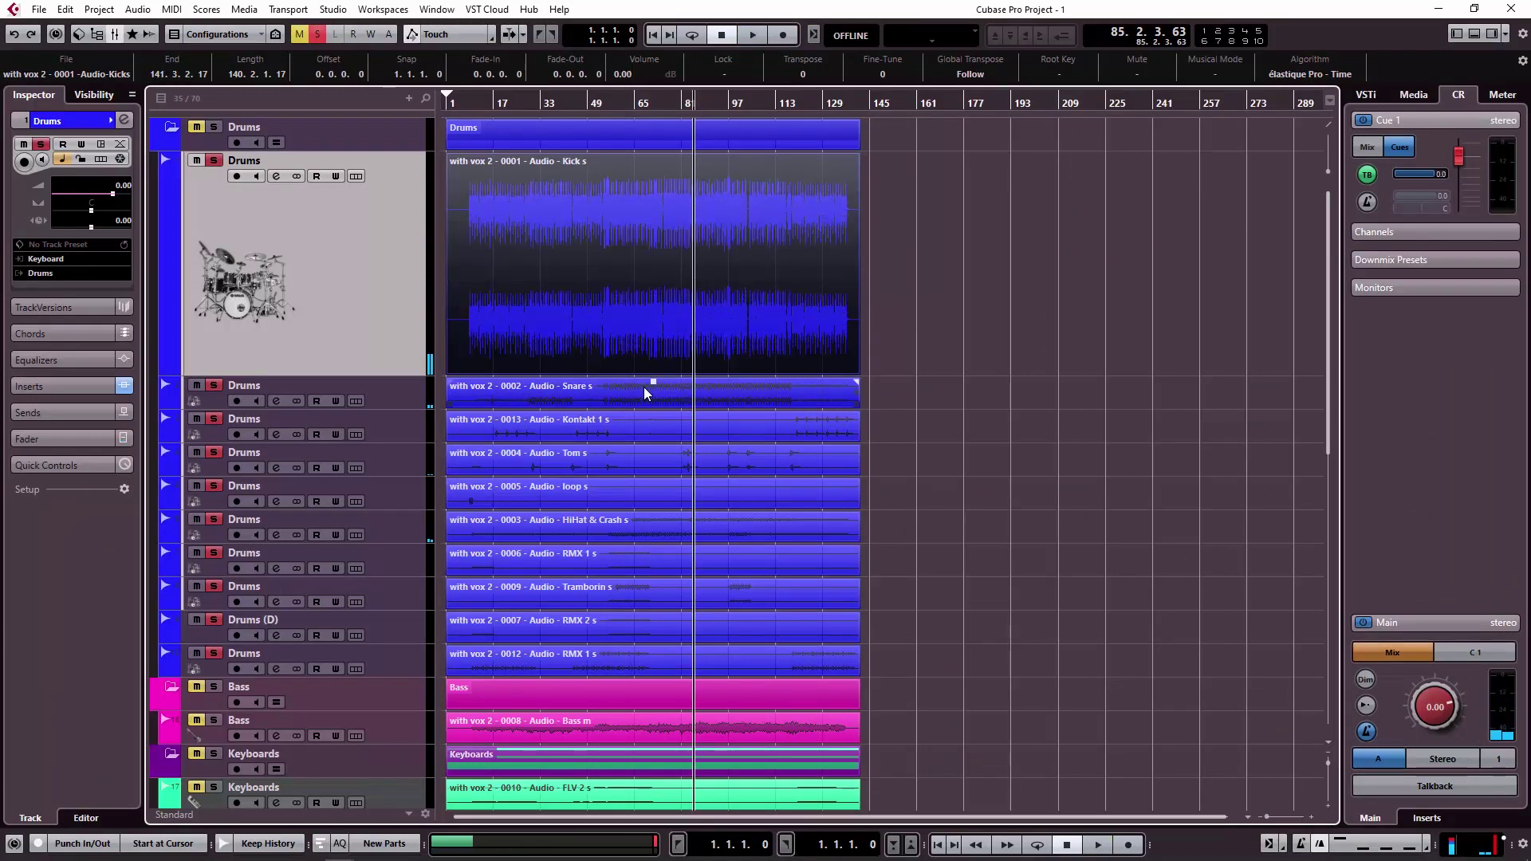
Step: Lower the volume of all drum audio events together to -17.49 dB during playback, with the Control Room level raised to 6.02
{"action": "left_click_drag", "start_coordinate": [1054, 197], "coordinate": [578, 646]}
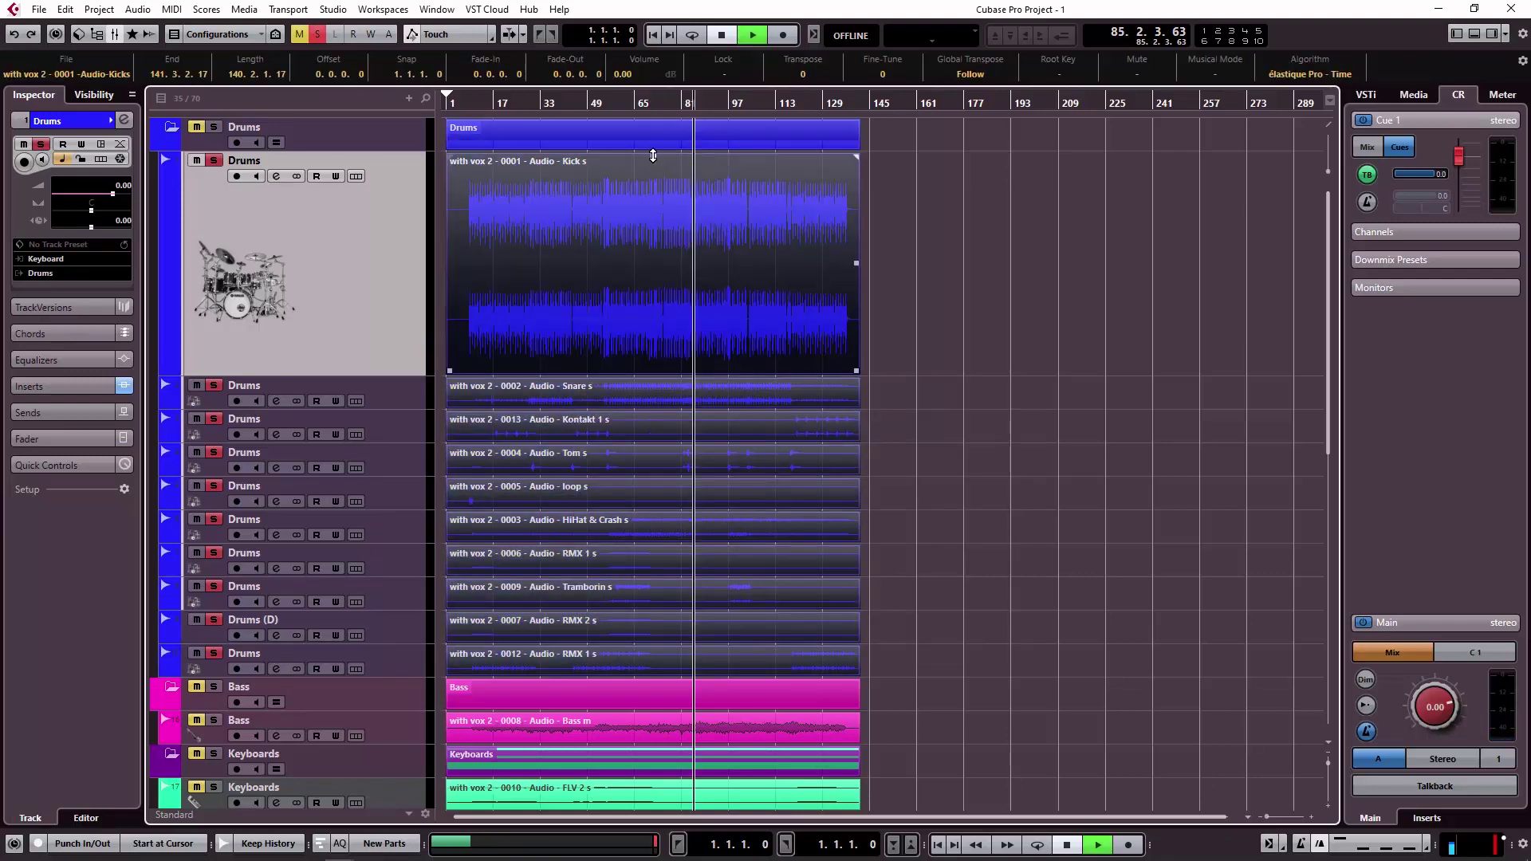
{"action": "left_click_drag", "start_coordinate": [653, 155], "coordinate": [654, 344]}
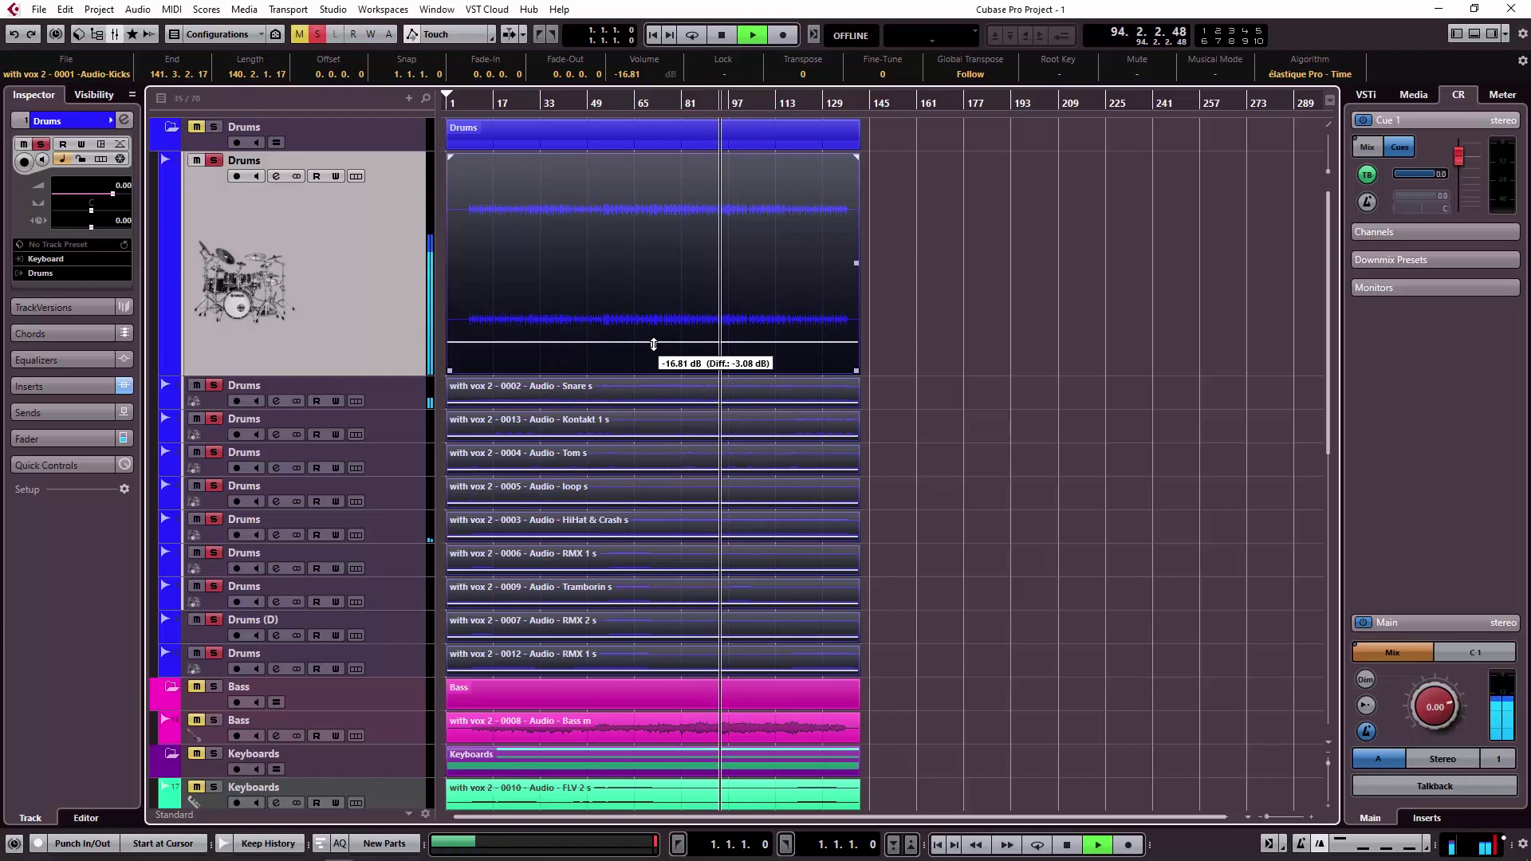
{"action": "left_click_drag", "start_coordinate": [1409, 738], "coordinate": [1440, 481]}
{"action": "left_click_drag", "start_coordinate": [654, 346], "coordinate": [654, 350]}
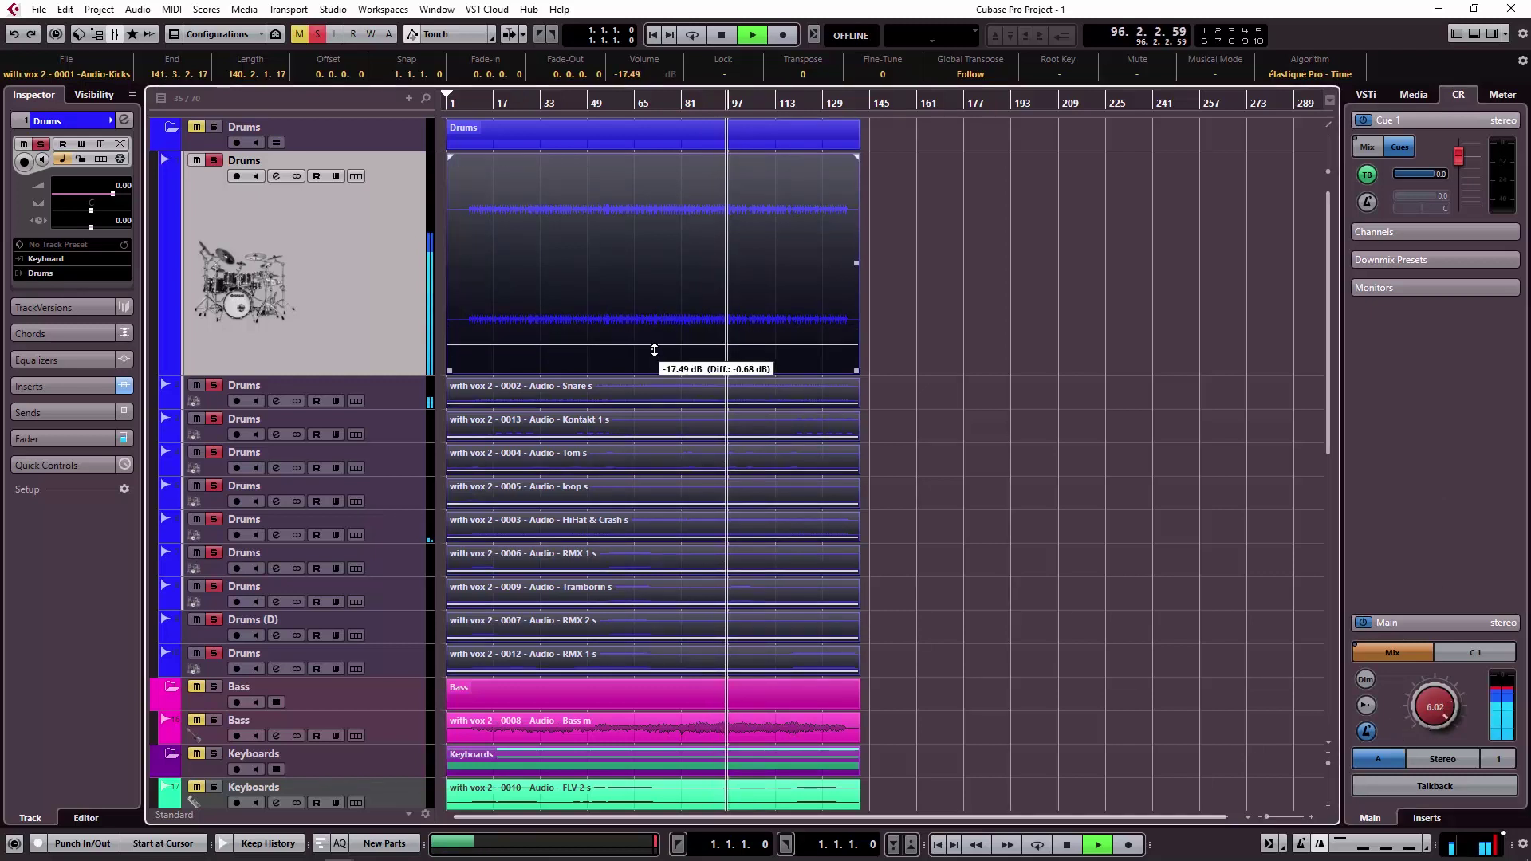
Step: Solo the Bass channel and the Keyboards group in addition to the drums and check their meter colours in the MixConsole
{"action": "key", "text": "F3"}
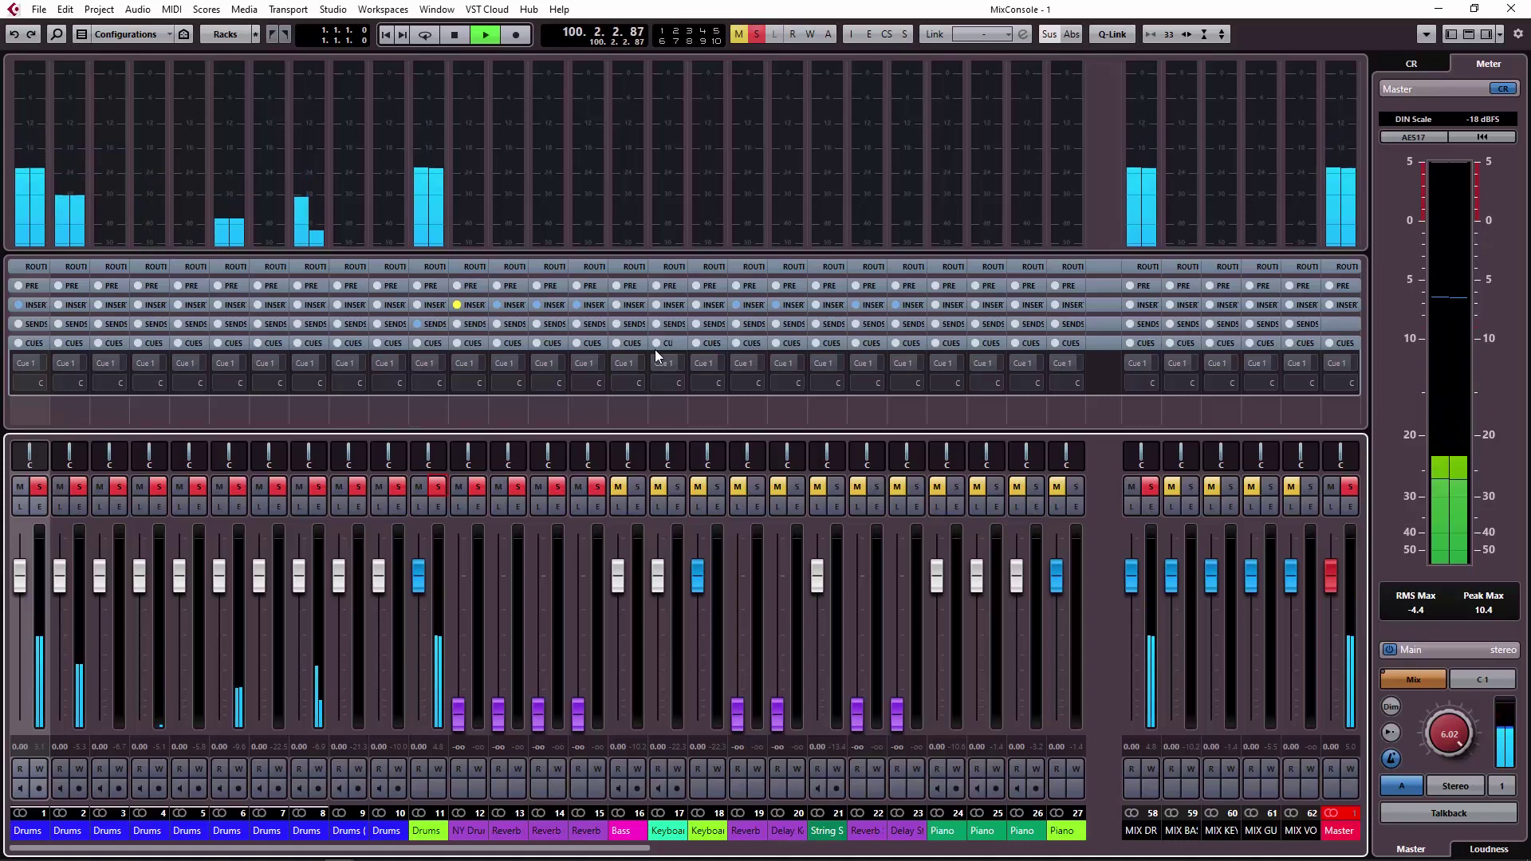
{"action": "left_click", "coordinate": [637, 486]}
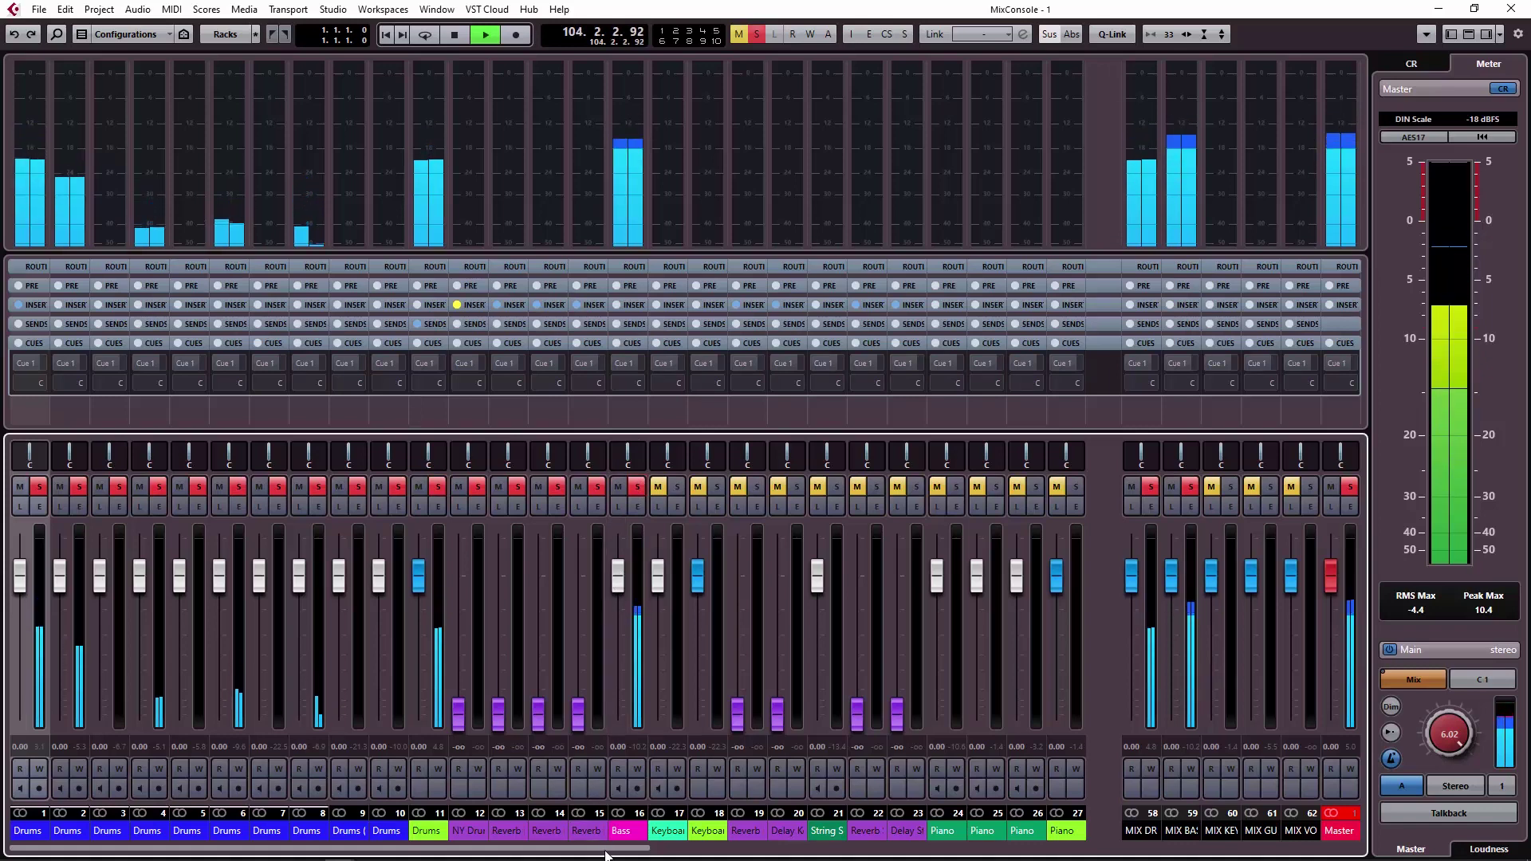
{"action": "left_click_drag", "start_coordinate": [621, 854], "coordinate": [717, 858]}
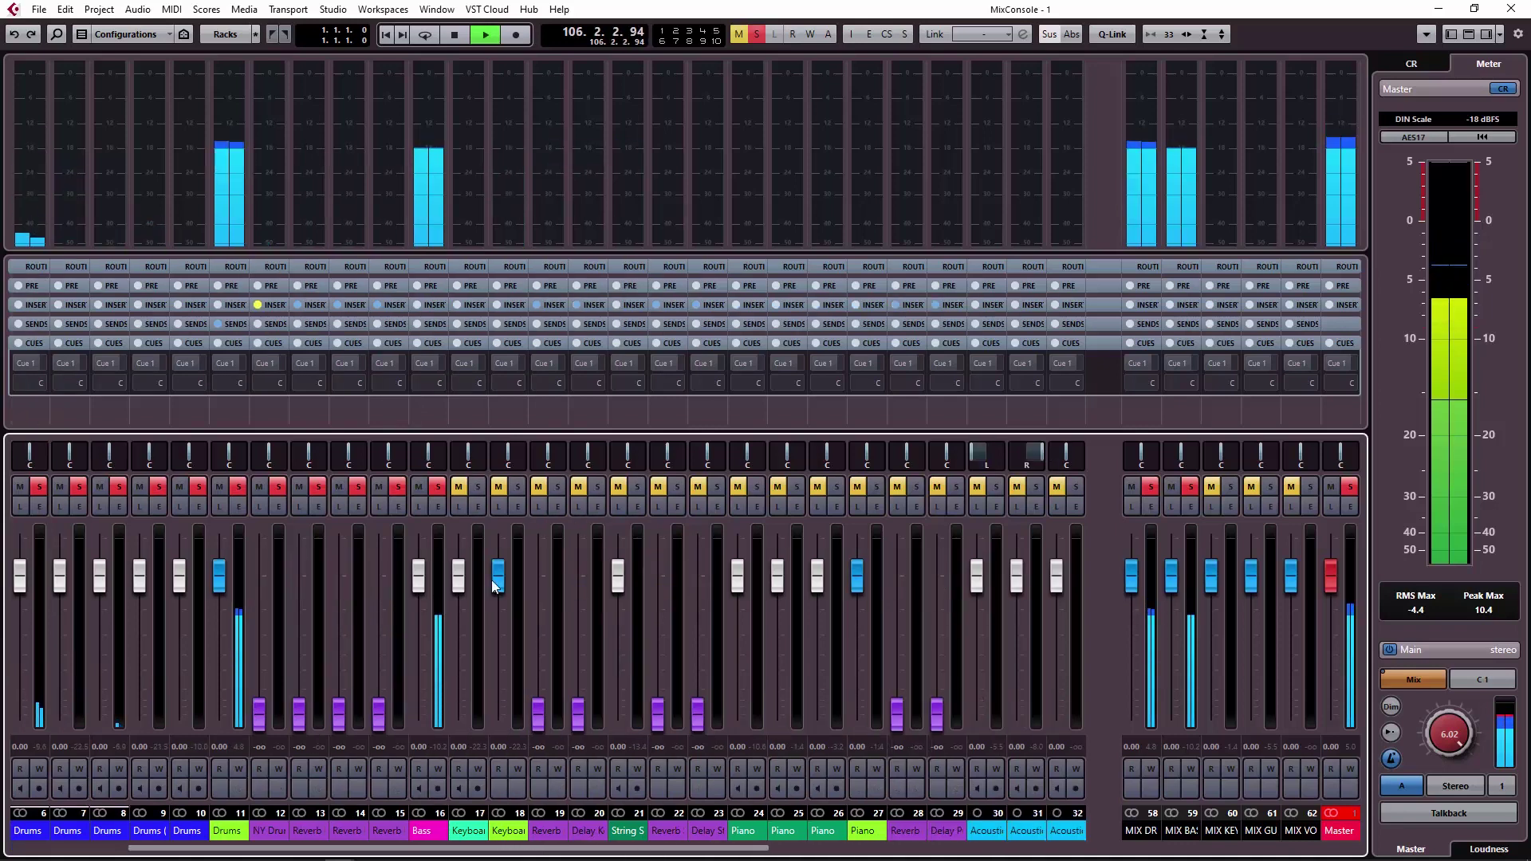
{"action": "left_click_drag", "start_coordinate": [660, 854], "coordinate": [727, 858]}
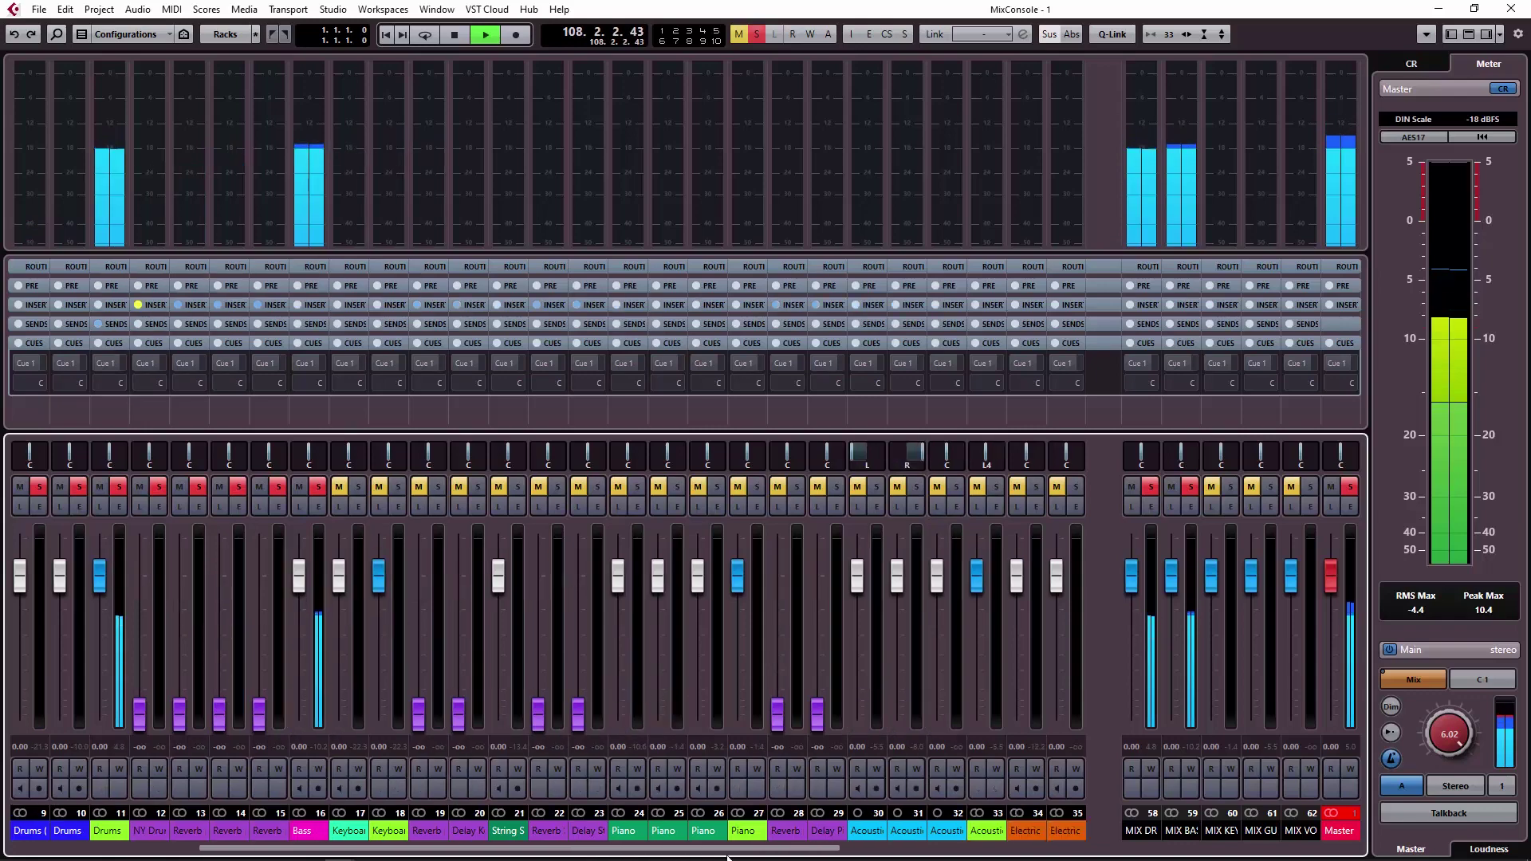
{"action": "key", "text": "F3"}
{"action": "scroll", "coordinate": [534, 635], "scroll_direction": "down", "scroll_amount": 5}
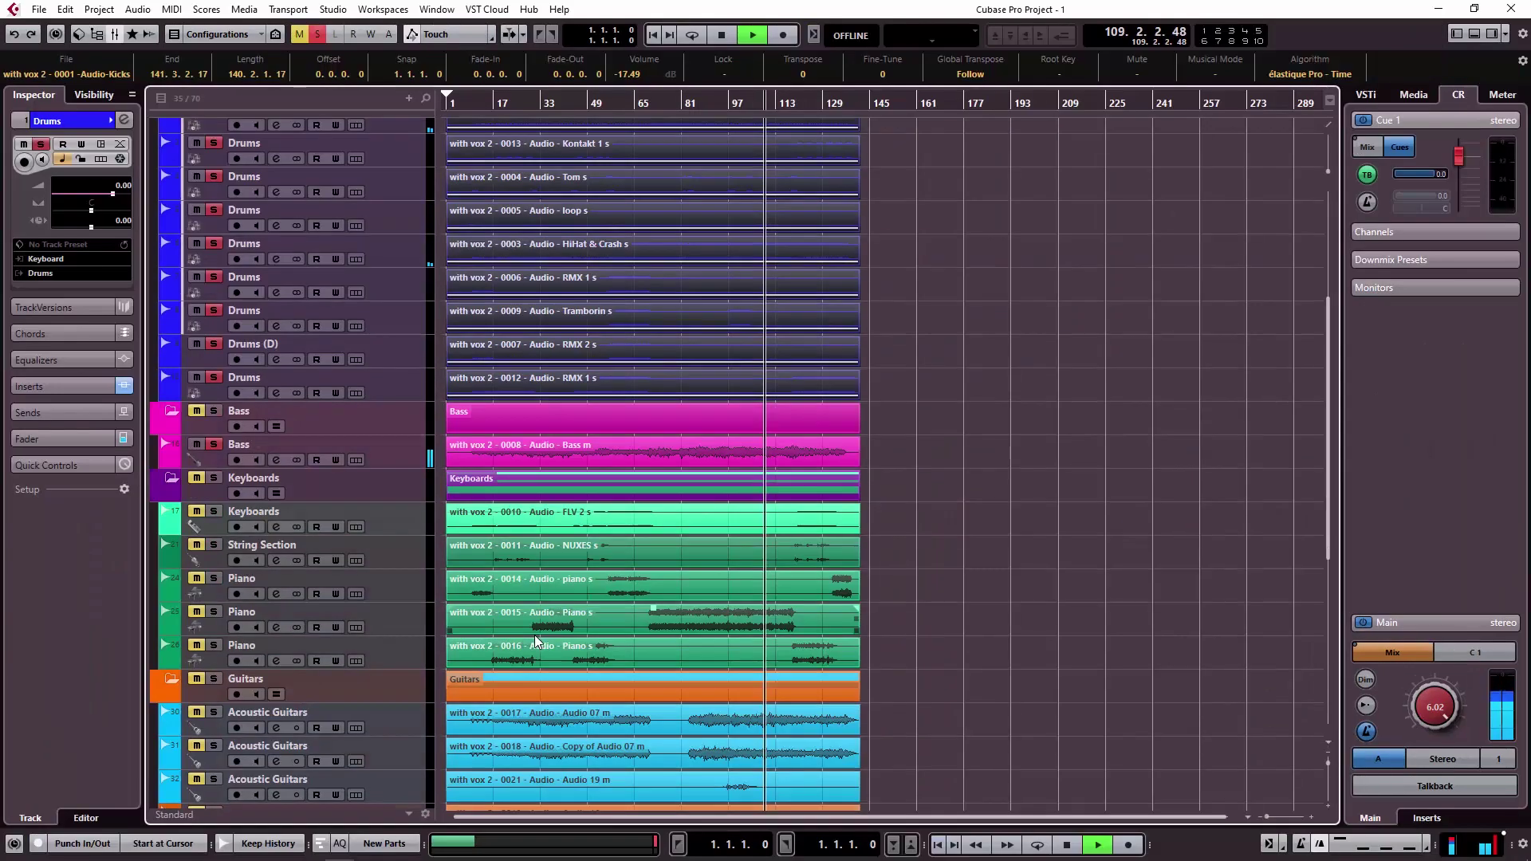
{"action": "key", "text": "F3"}
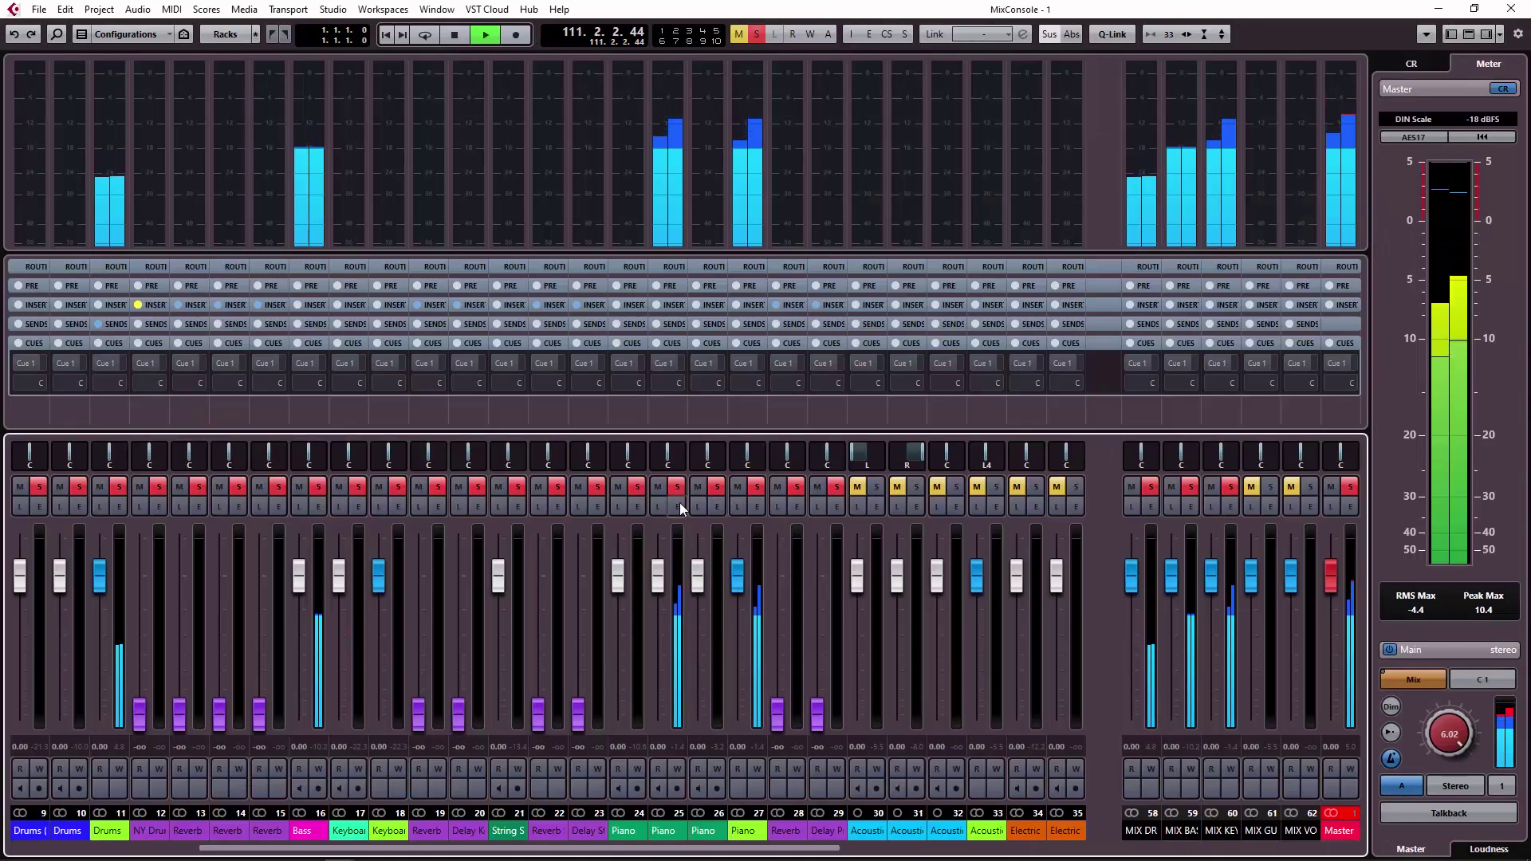
{"action": "key", "text": "F3"}
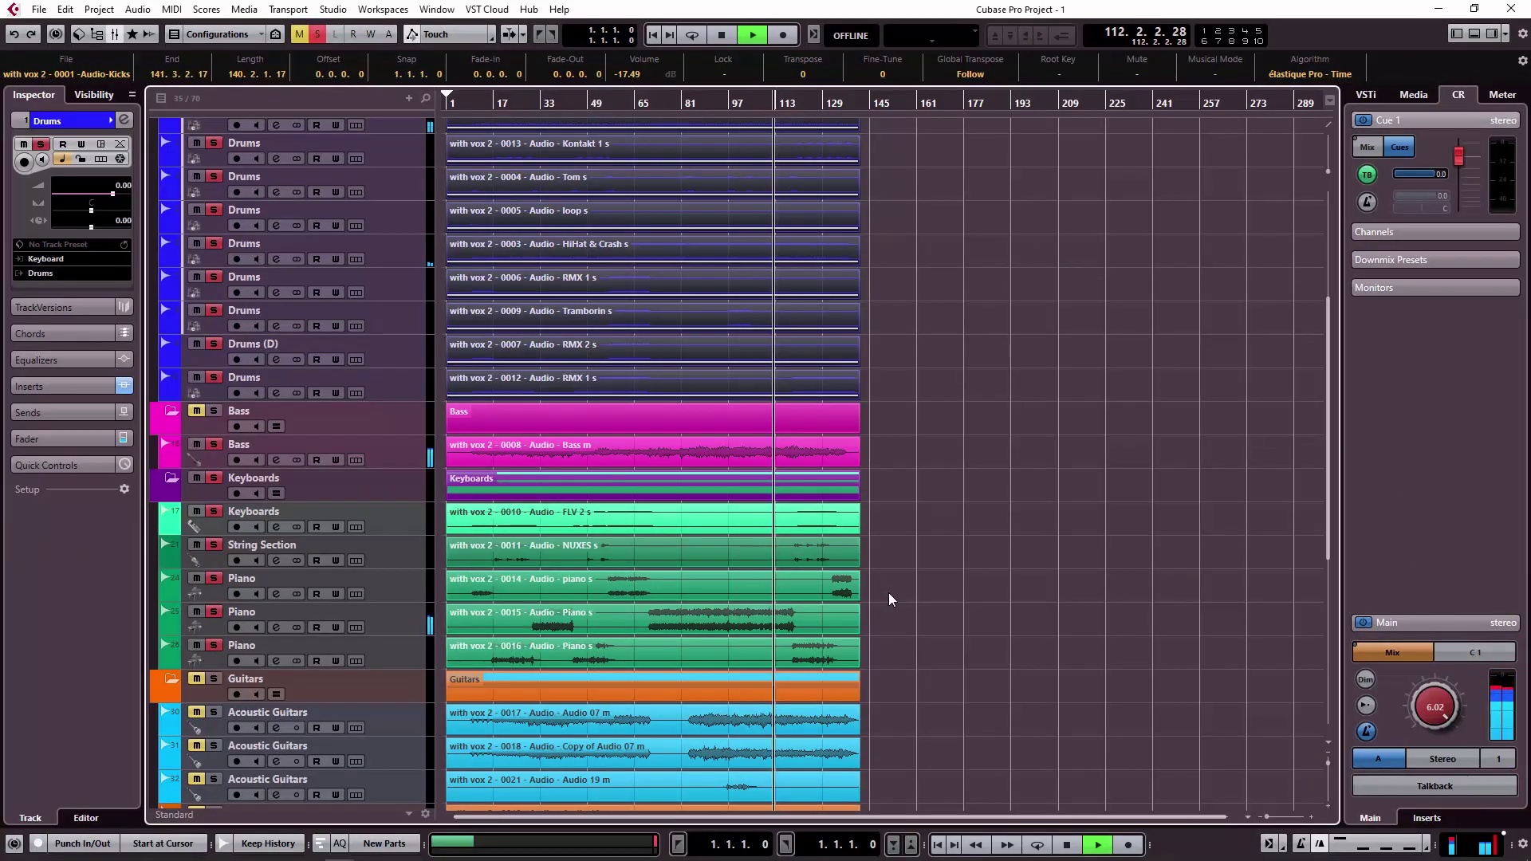
Step: Select the three Piano audio events and lower their volume together to -9.78 dB
{"action": "left_click_drag", "start_coordinate": [887, 596], "coordinate": [550, 653]}
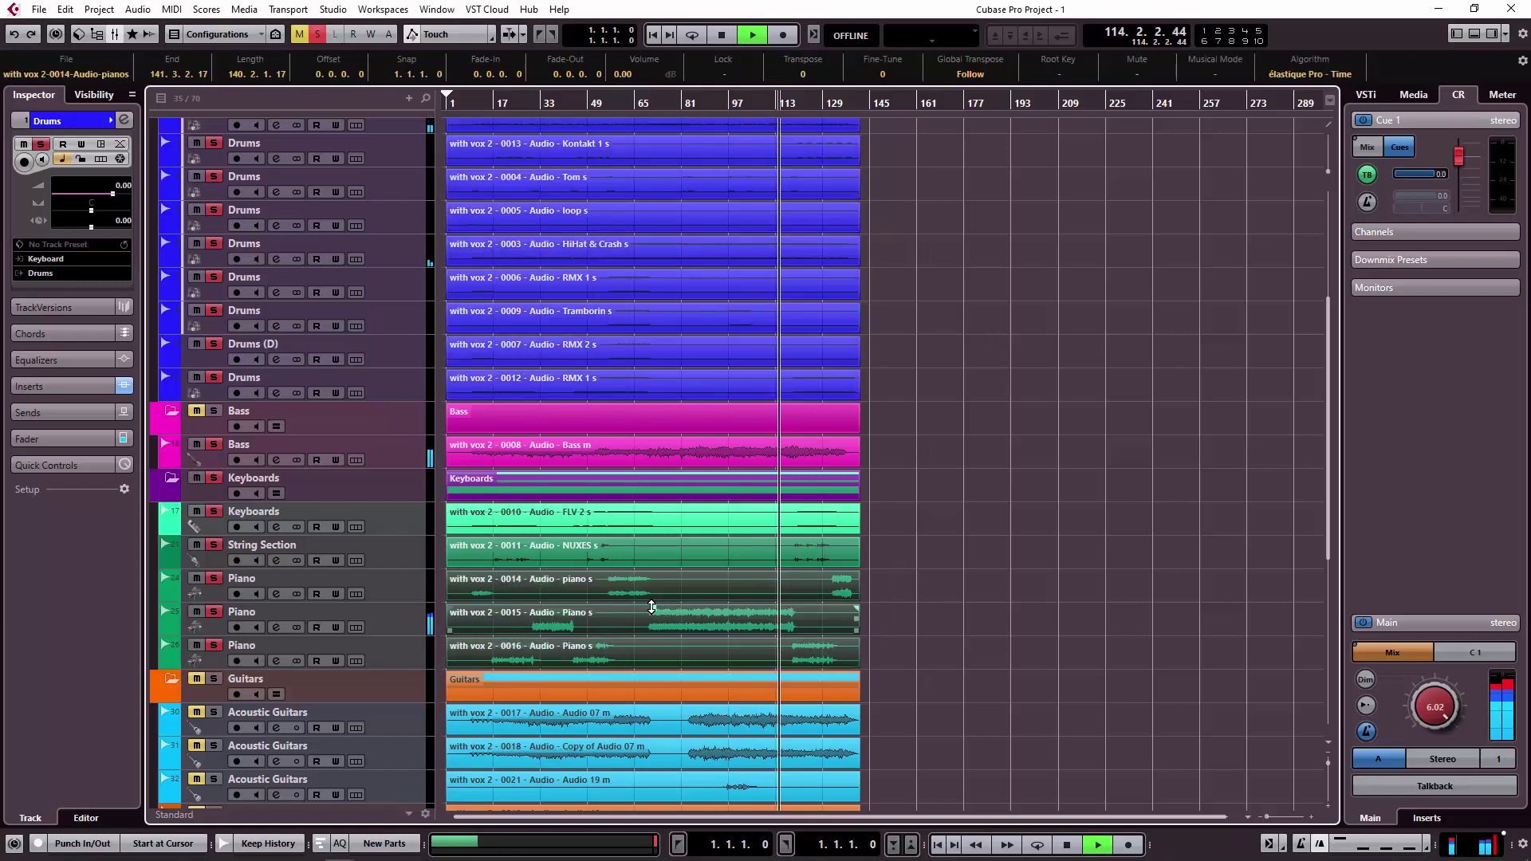
{"action": "left_click_drag", "start_coordinate": [654, 611], "coordinate": [655, 631]}
{"action": "left_click_drag", "start_coordinate": [656, 633], "coordinate": [658, 635]}
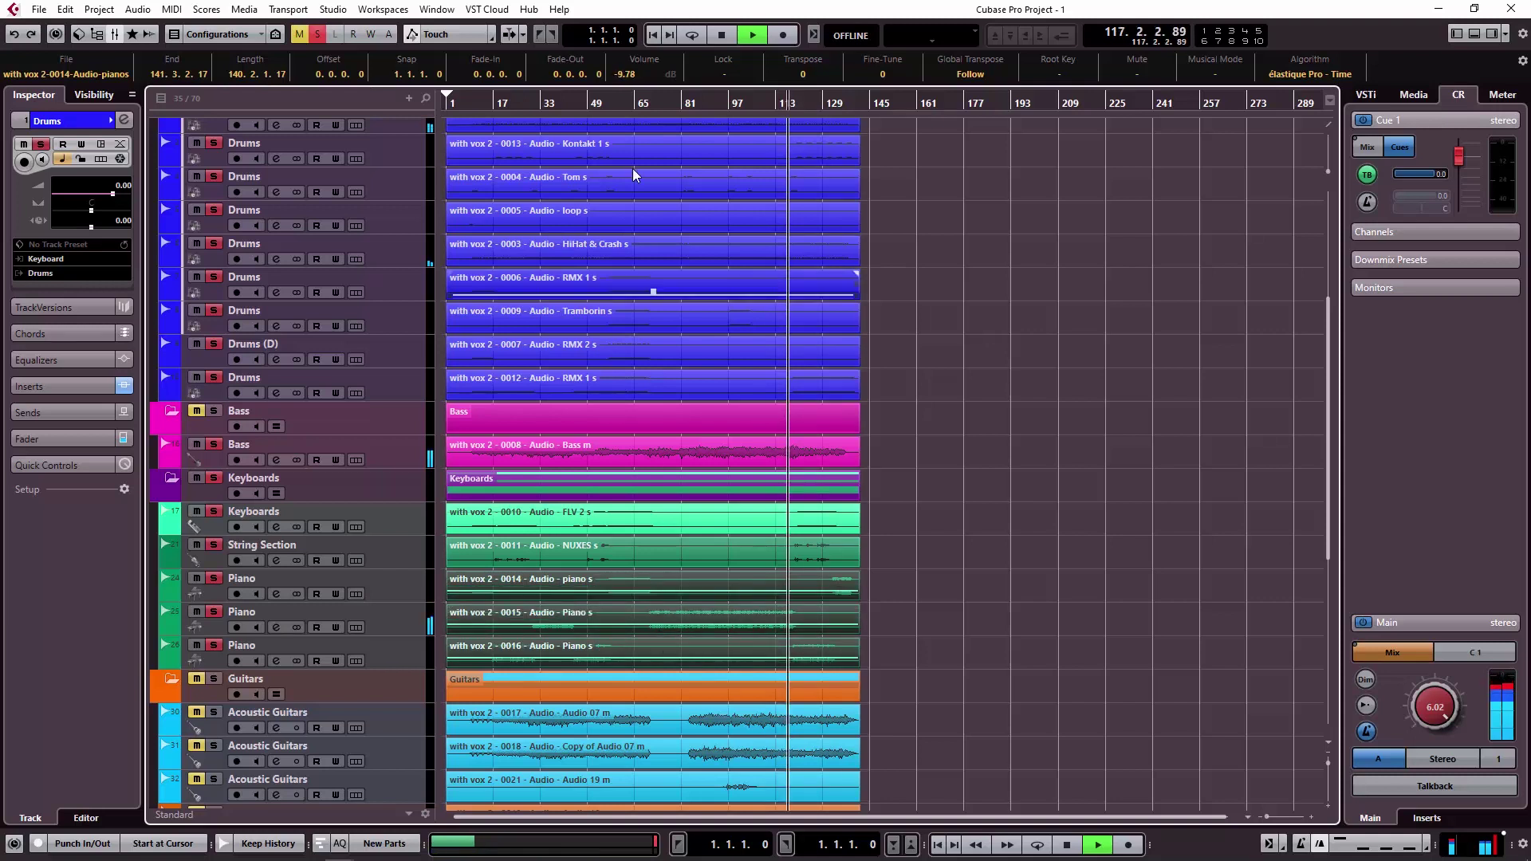
Step: Replay from about bar 69, set the Piano events' volume to -7.84 dB and check their levels in the MixConsole
{"action": "left_click", "coordinate": [625, 103]}
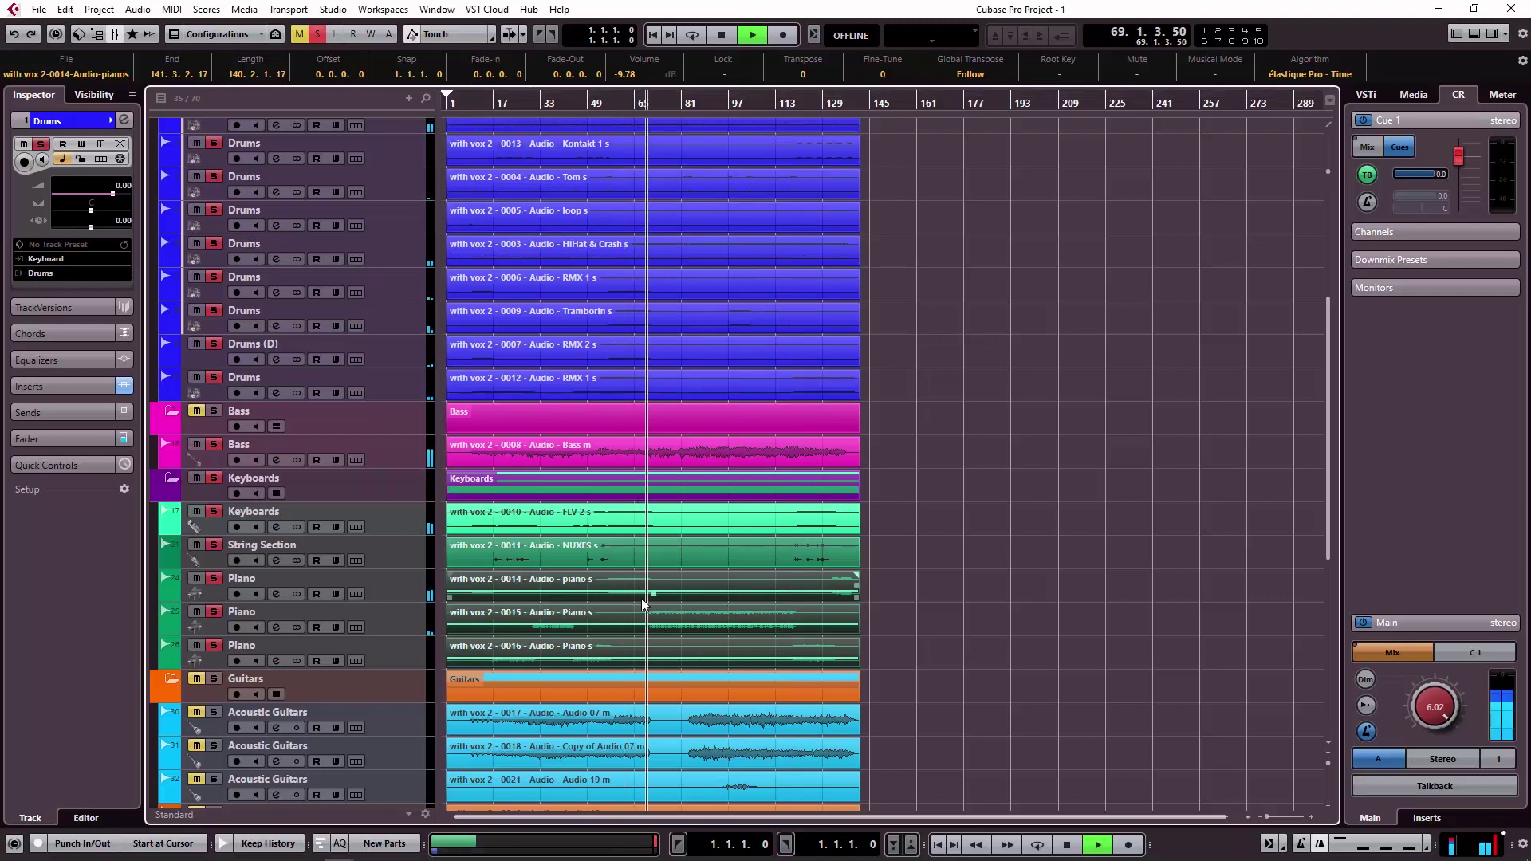
{"action": "left_click", "coordinate": [651, 628]}
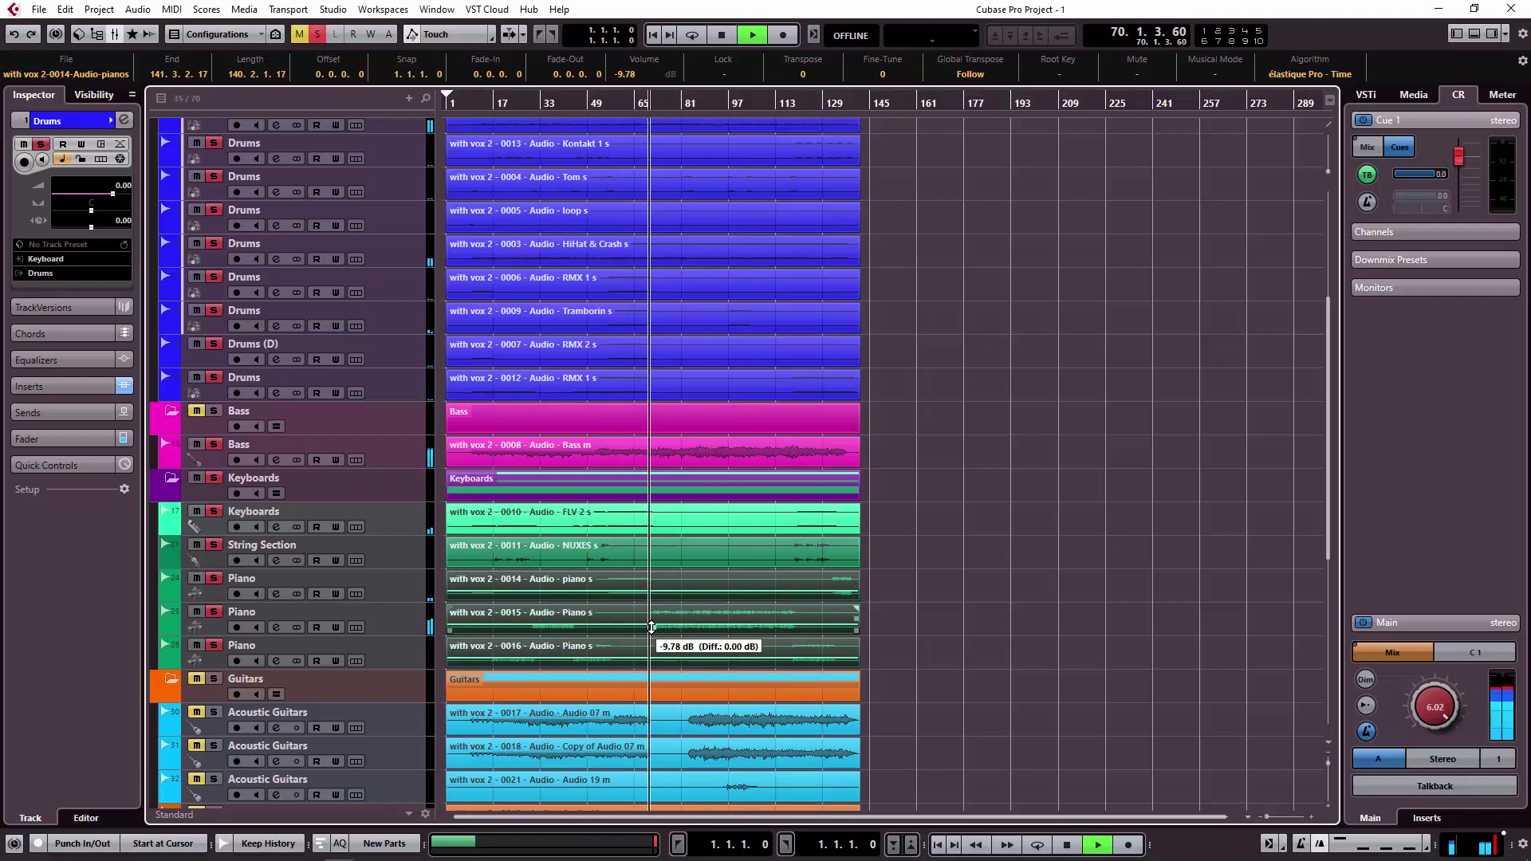
{"action": "left_click_drag", "start_coordinate": [651, 628], "coordinate": [652, 626]}
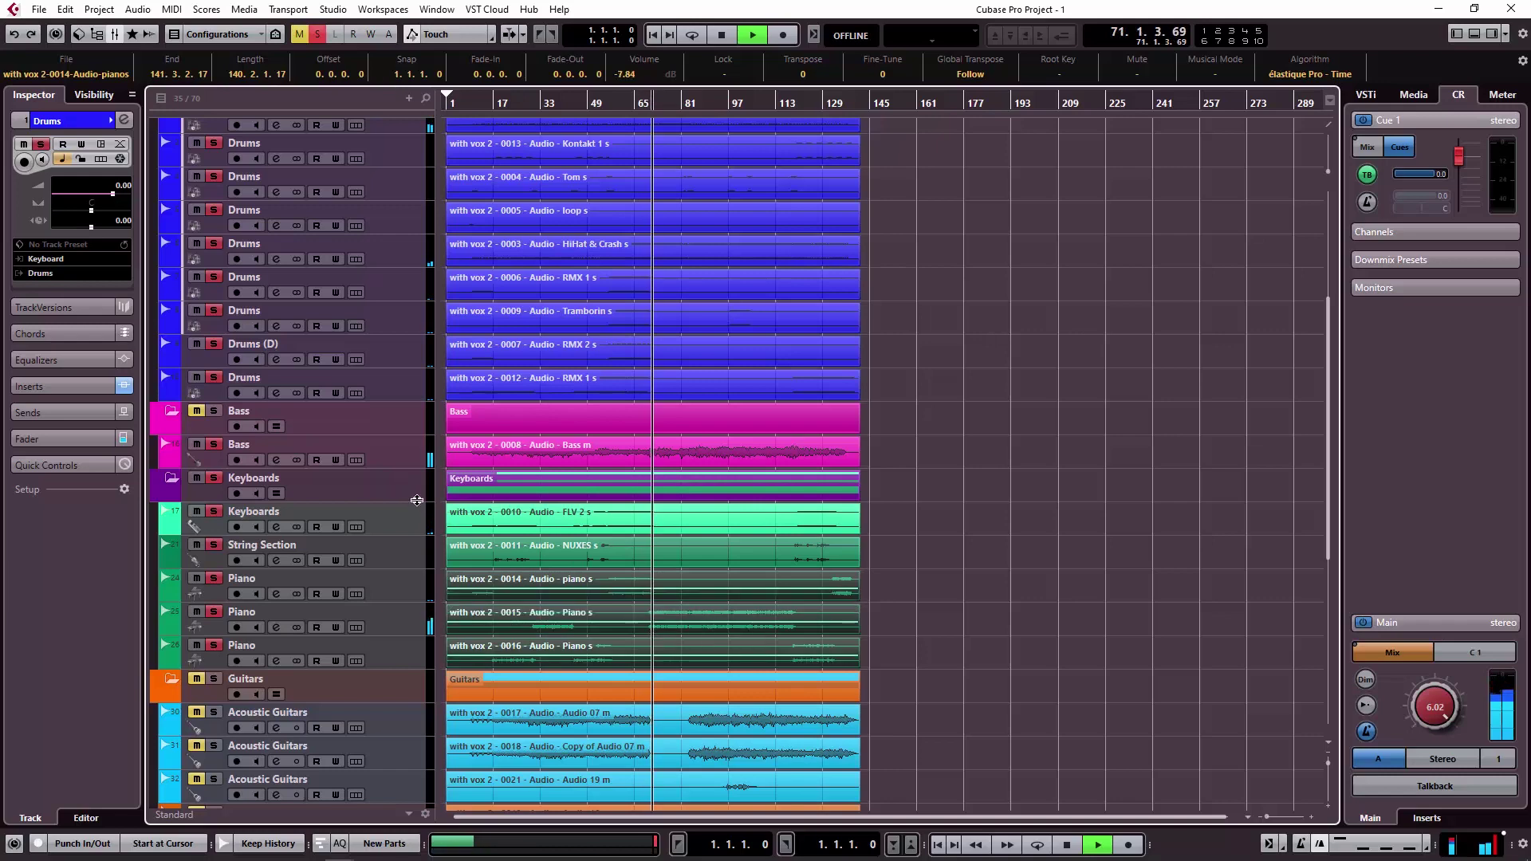
{"action": "key", "text": "F3"}
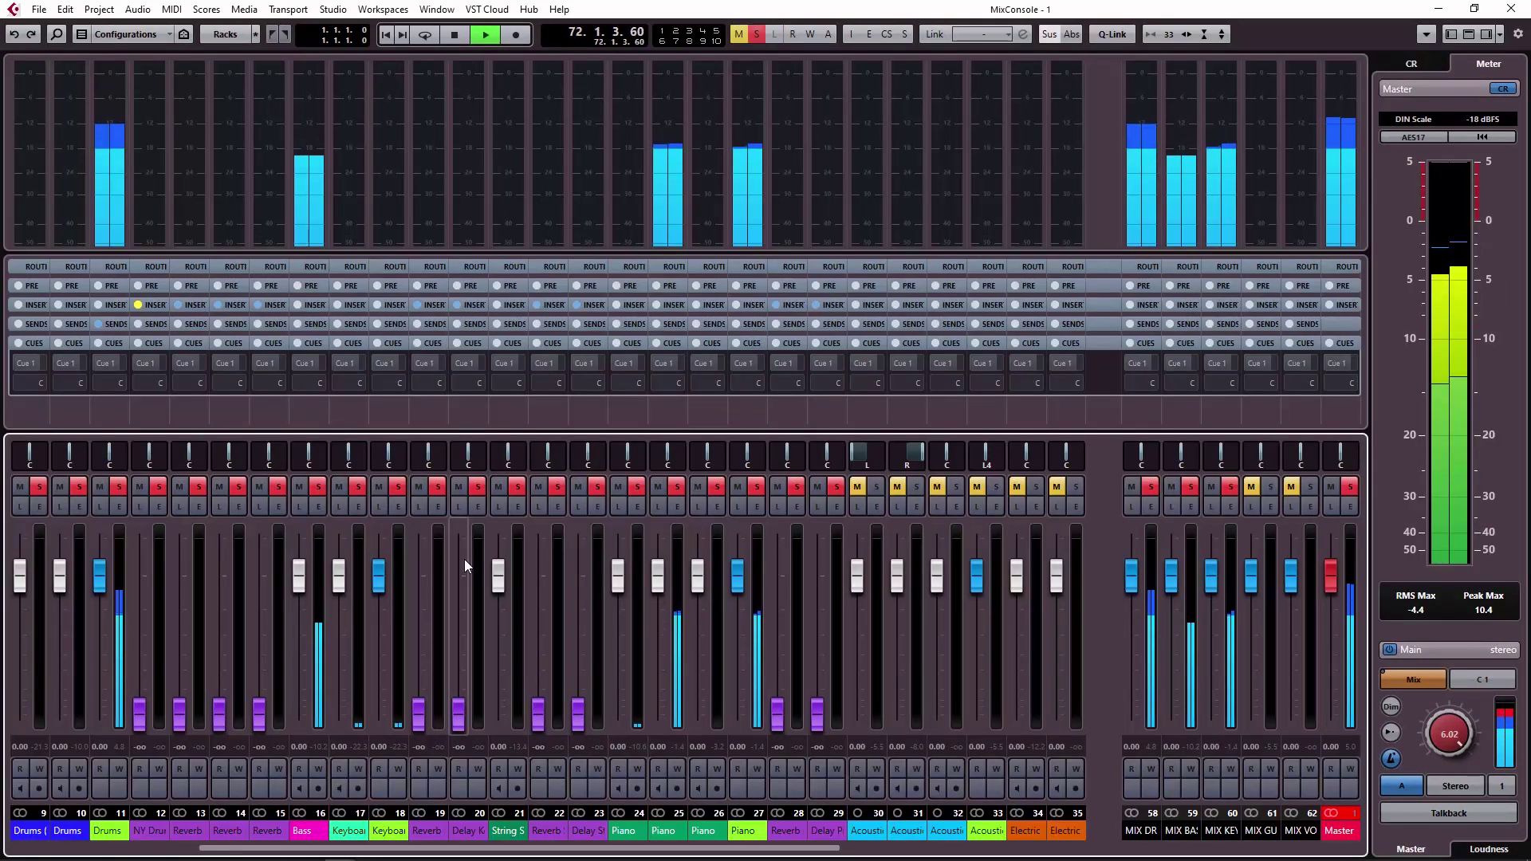
{"action": "key", "text": "F3"}
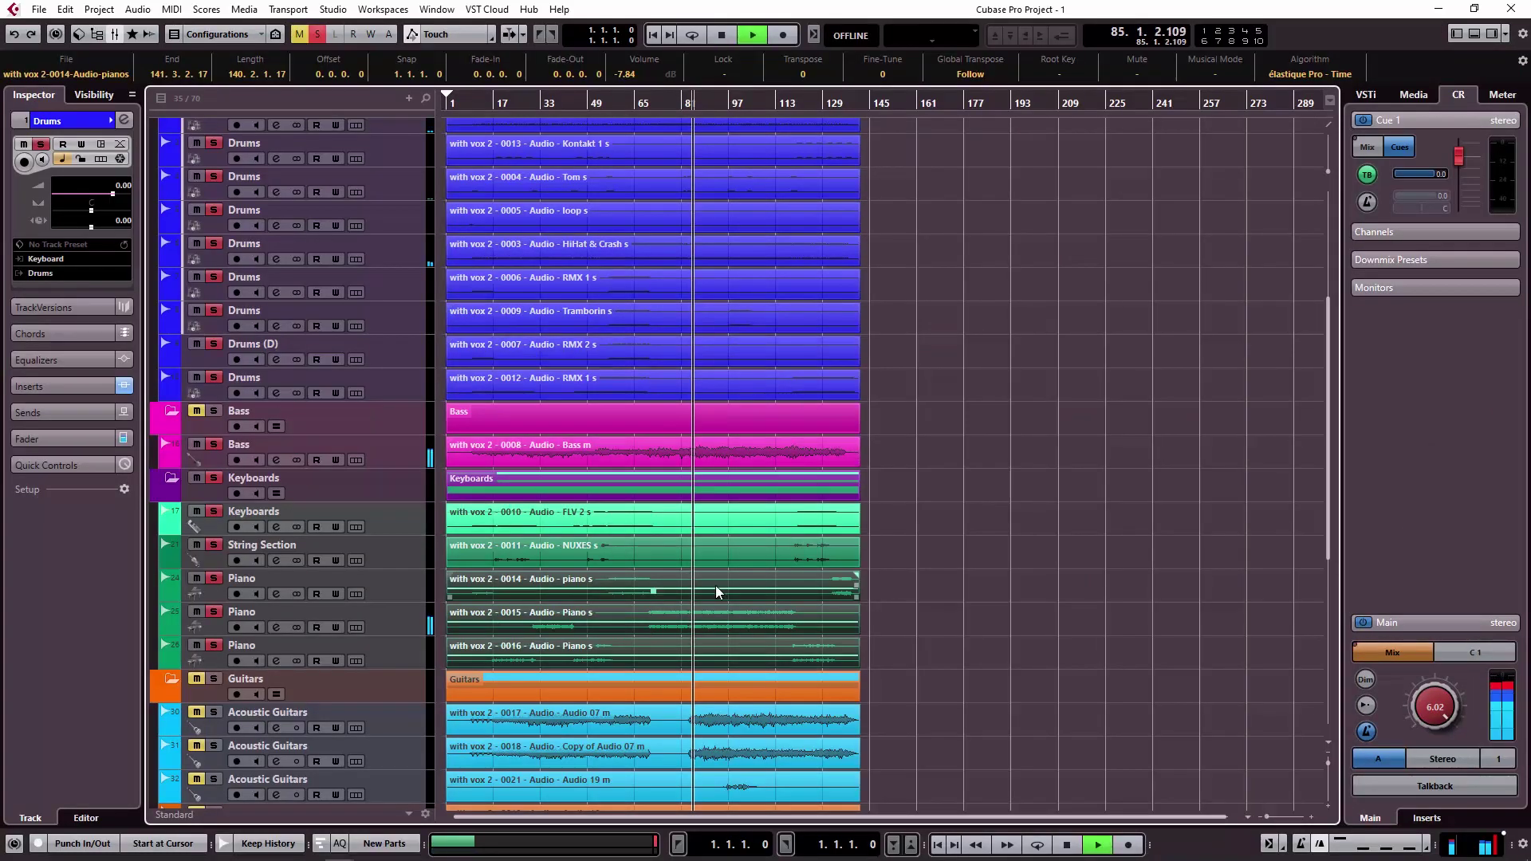
Step: Solo the Guitars group along with the other instruments and bring its channels into view in the MixConsole
{"action": "key", "text": "F3"}
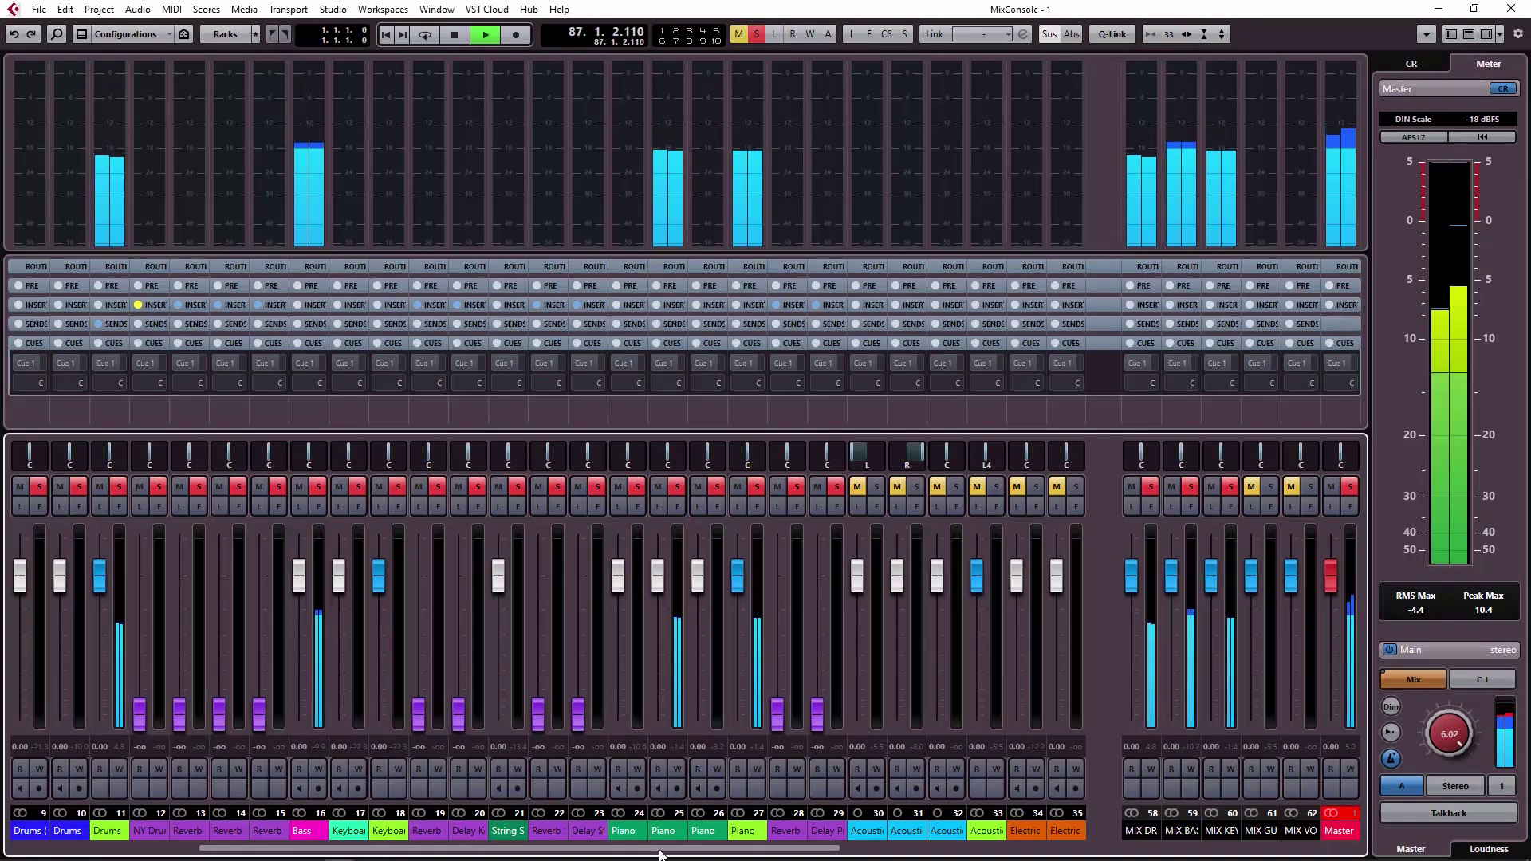
{"action": "scroll", "coordinate": [669, 826], "scroll_direction": "left", "scroll_amount": 2}
{"action": "scroll", "coordinate": [666, 815], "scroll_direction": "right", "scroll_amount": 7}
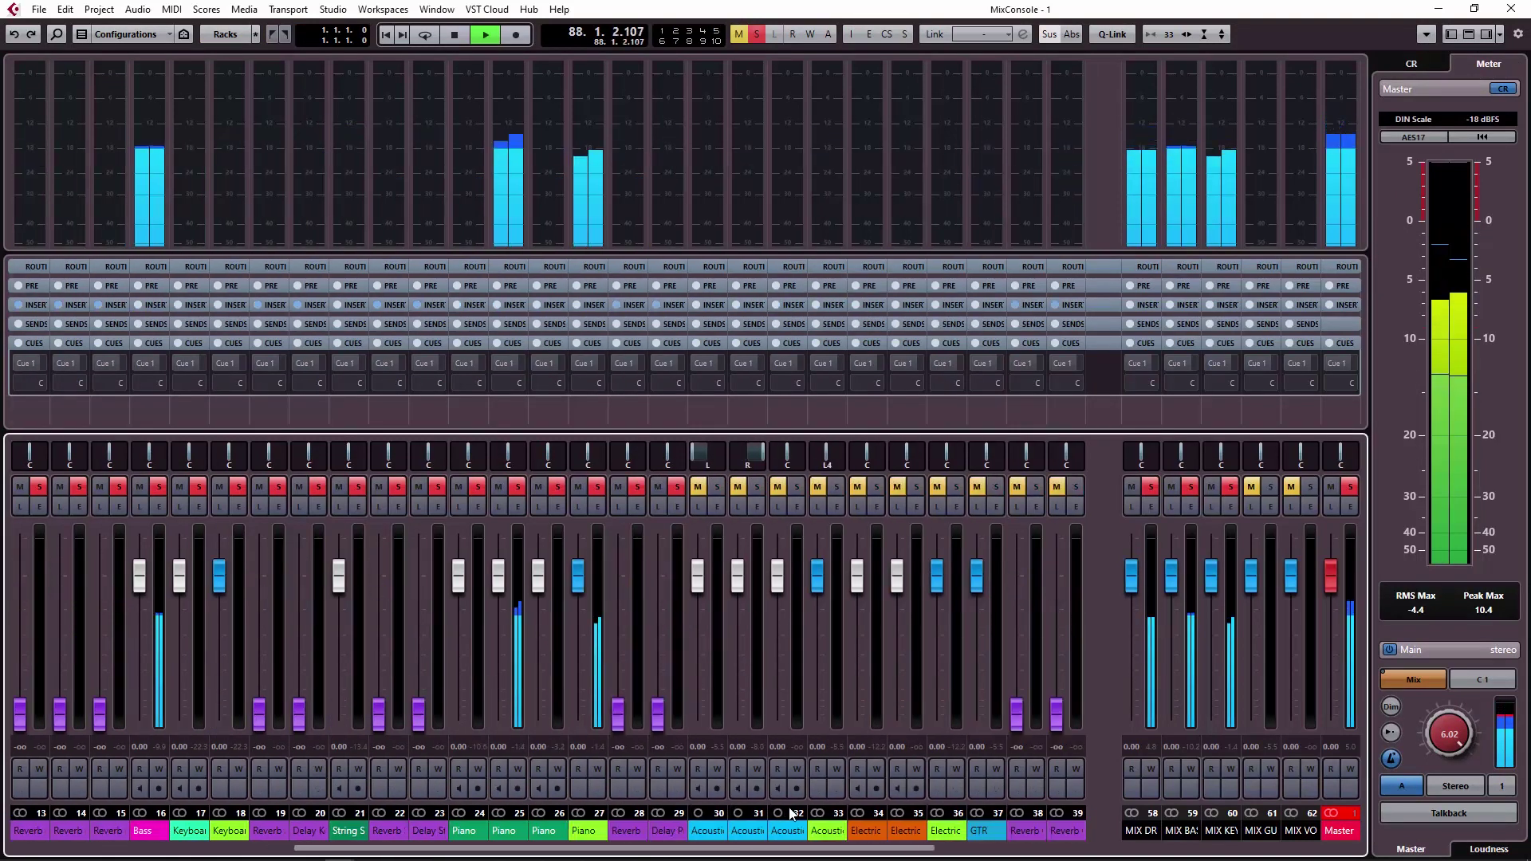
{"action": "key", "text": "alt+Tab"}
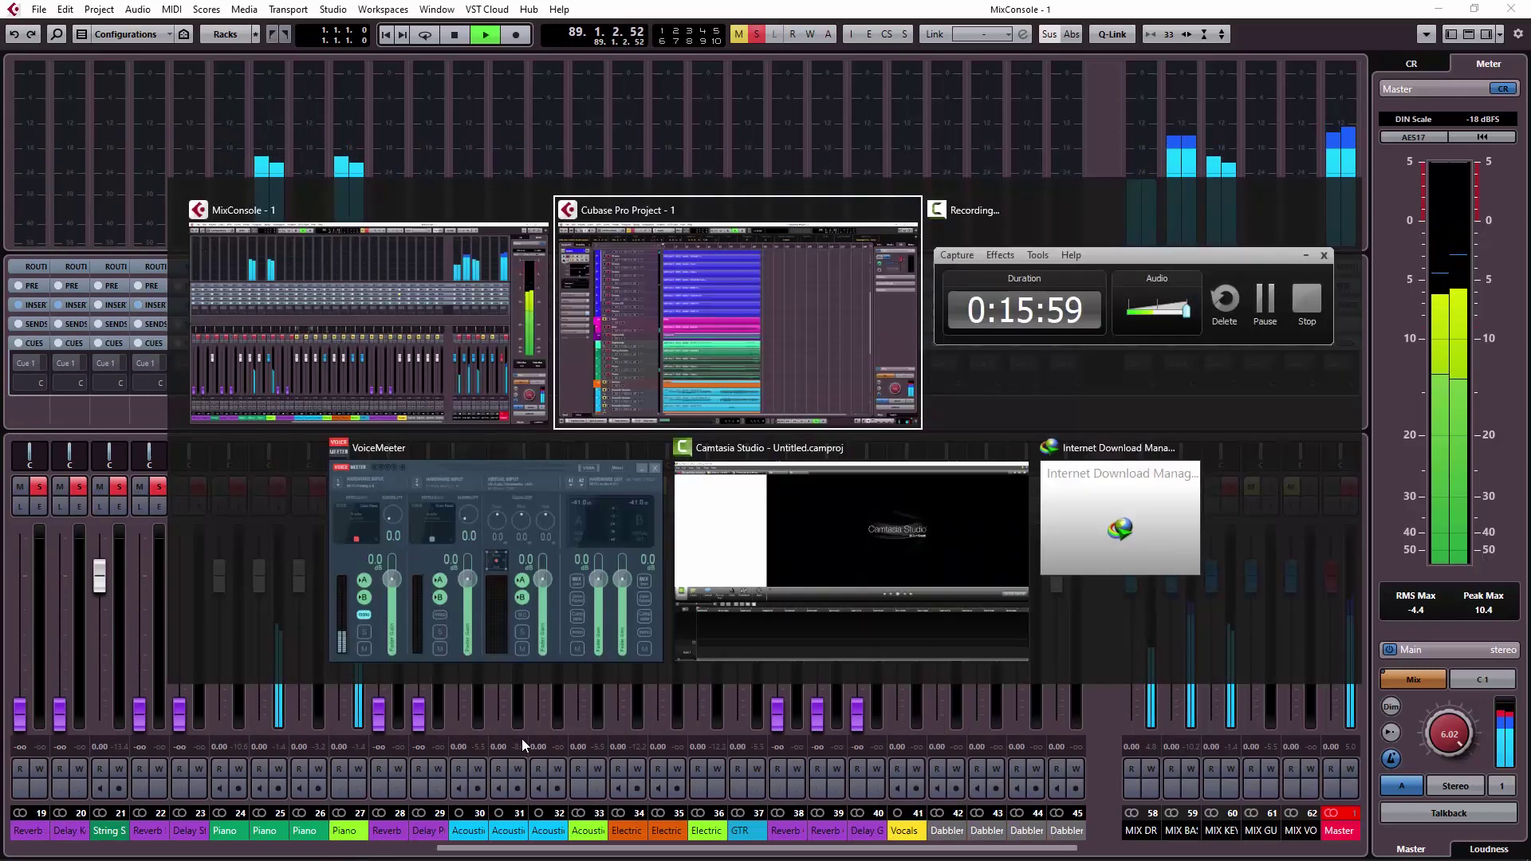
{"action": "scroll", "coordinate": [356, 356], "scroll_direction": "up", "scroll_amount": 3}
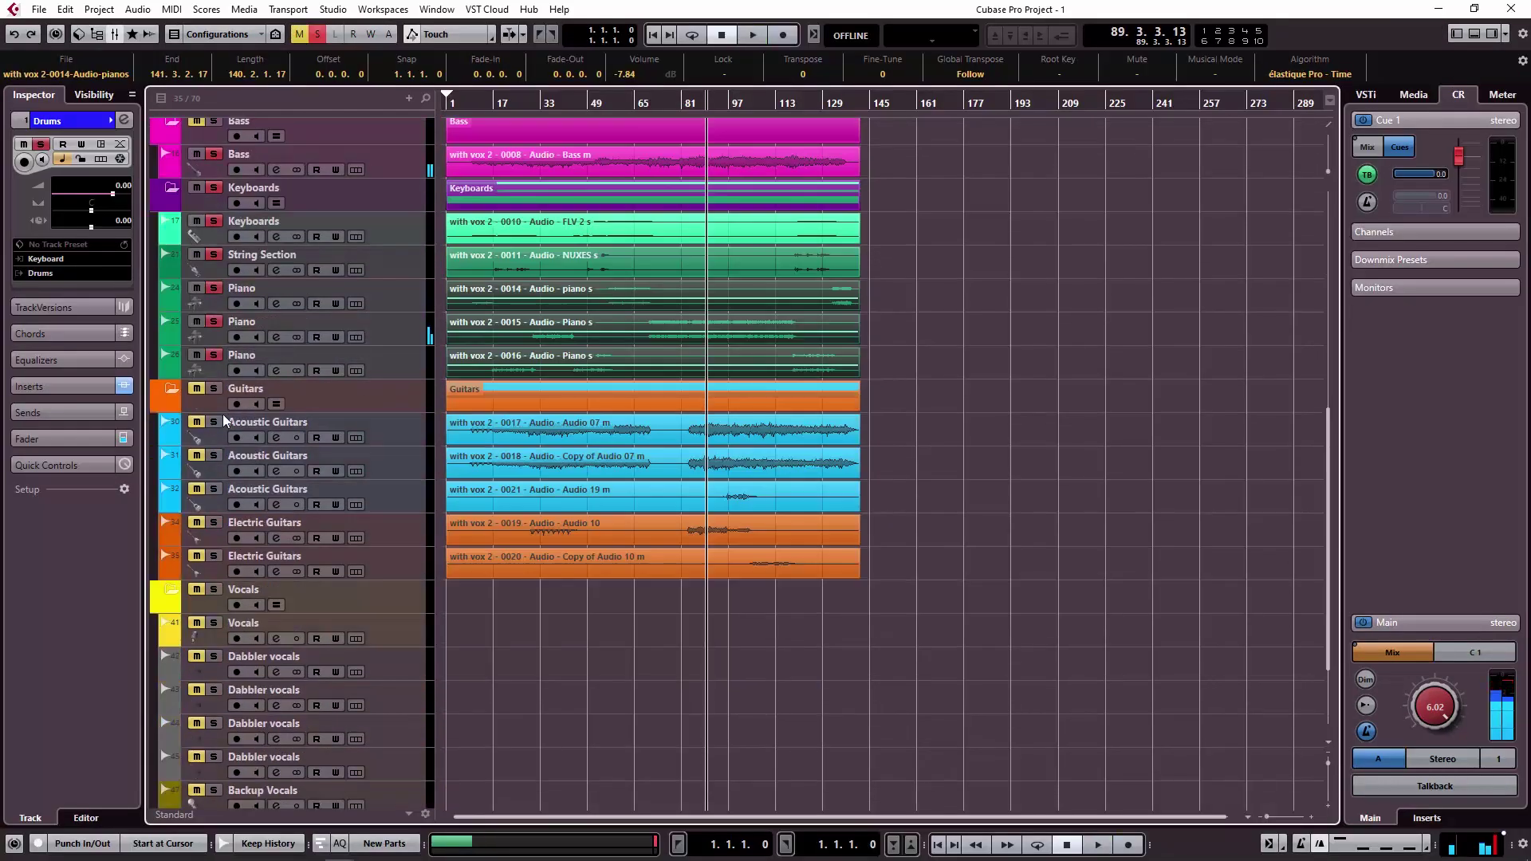
{"action": "key", "text": "alt+Tab"}
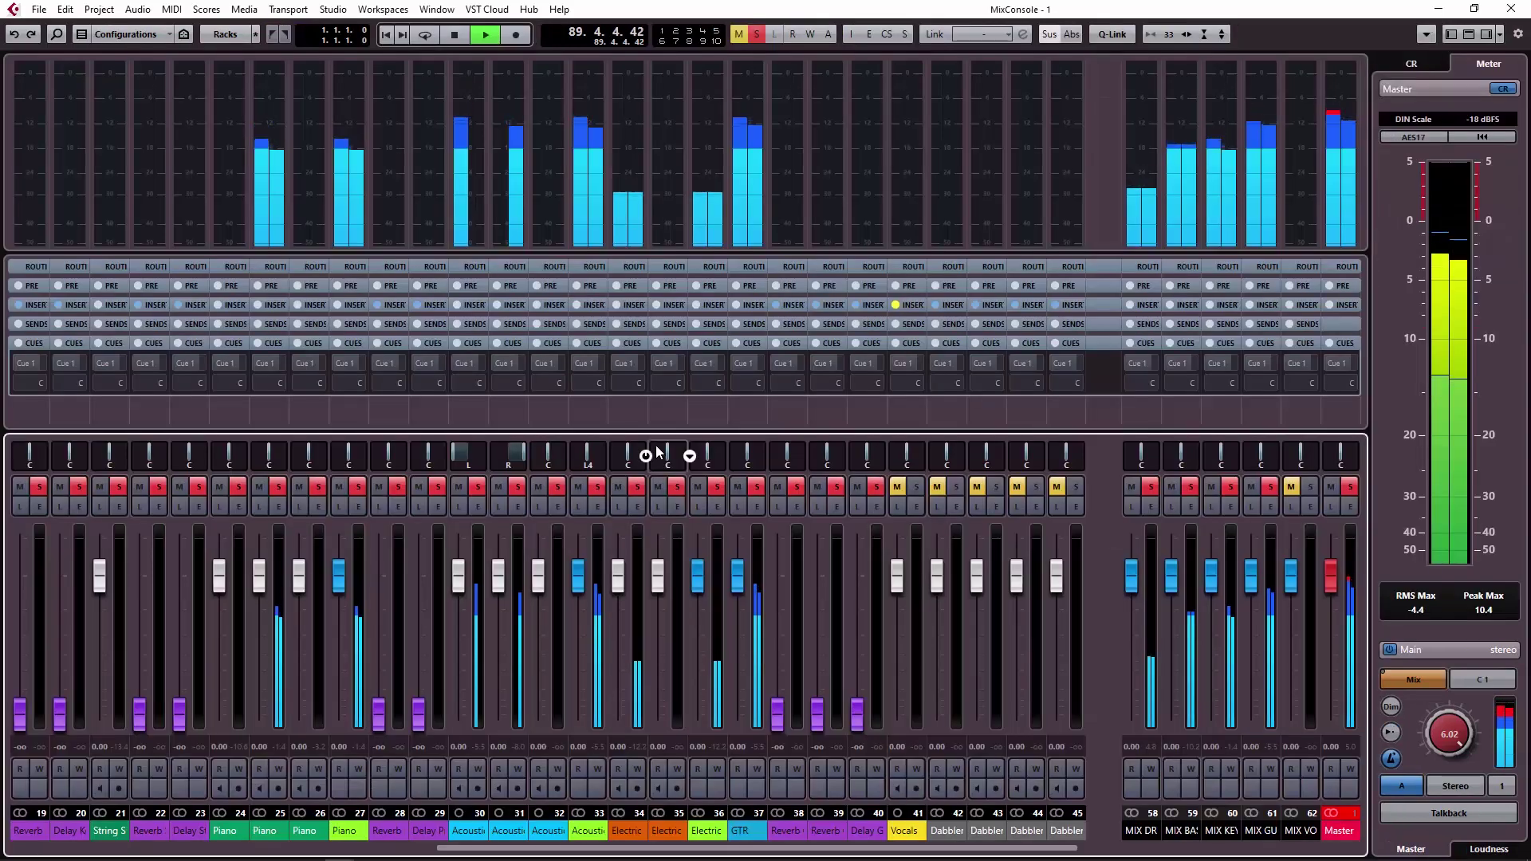
Step: Select the first two Acoustic Guitars channels and lower the volume of their audio events together to -15.80 dB
{"action": "left_click", "coordinate": [462, 180]}
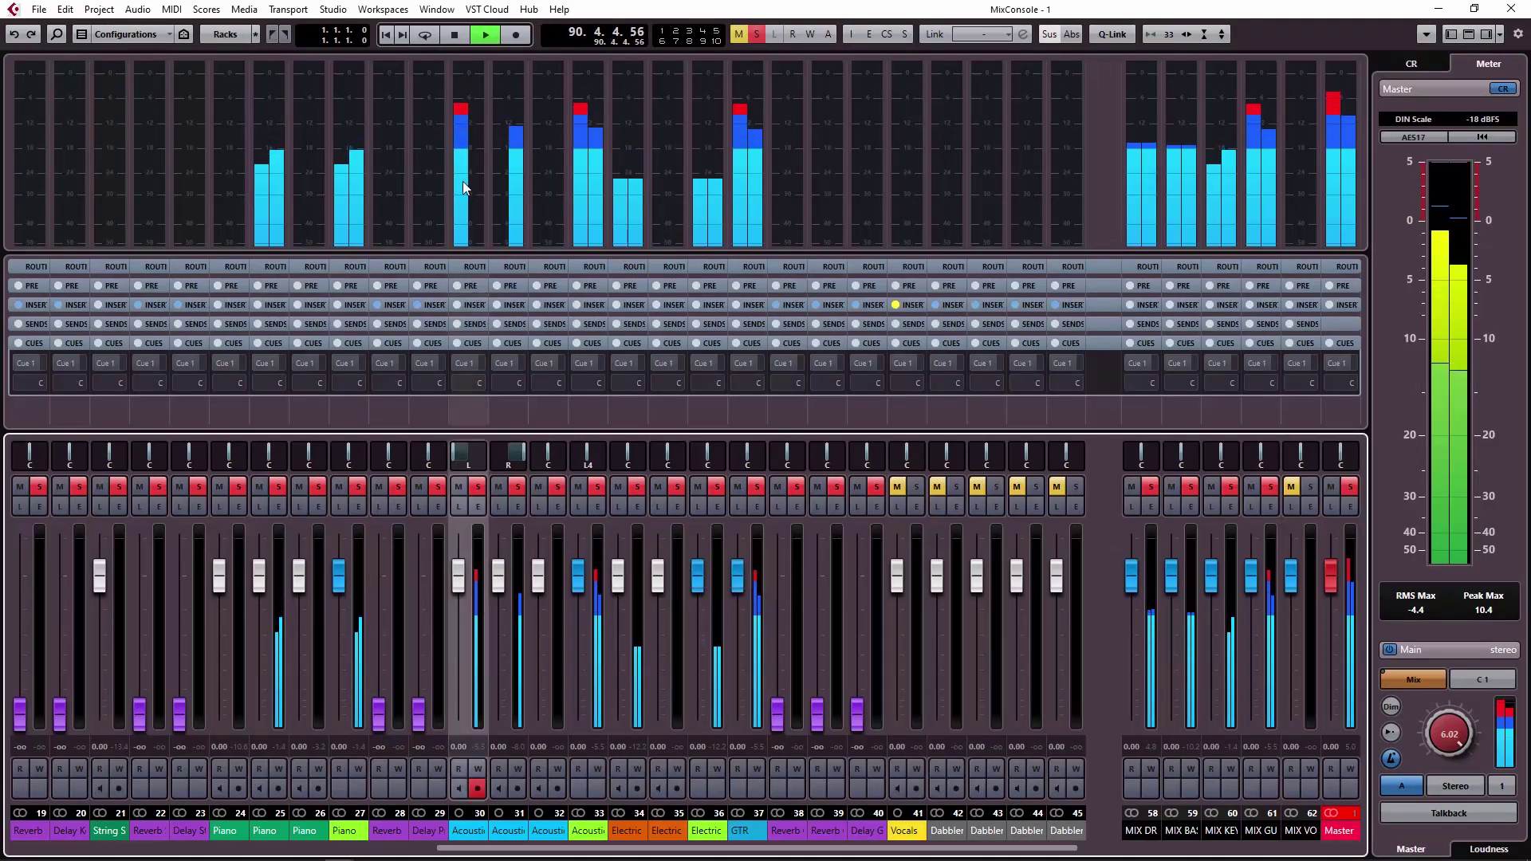
{"action": "left_click", "coordinate": [509, 175], "text": "ctrl"}
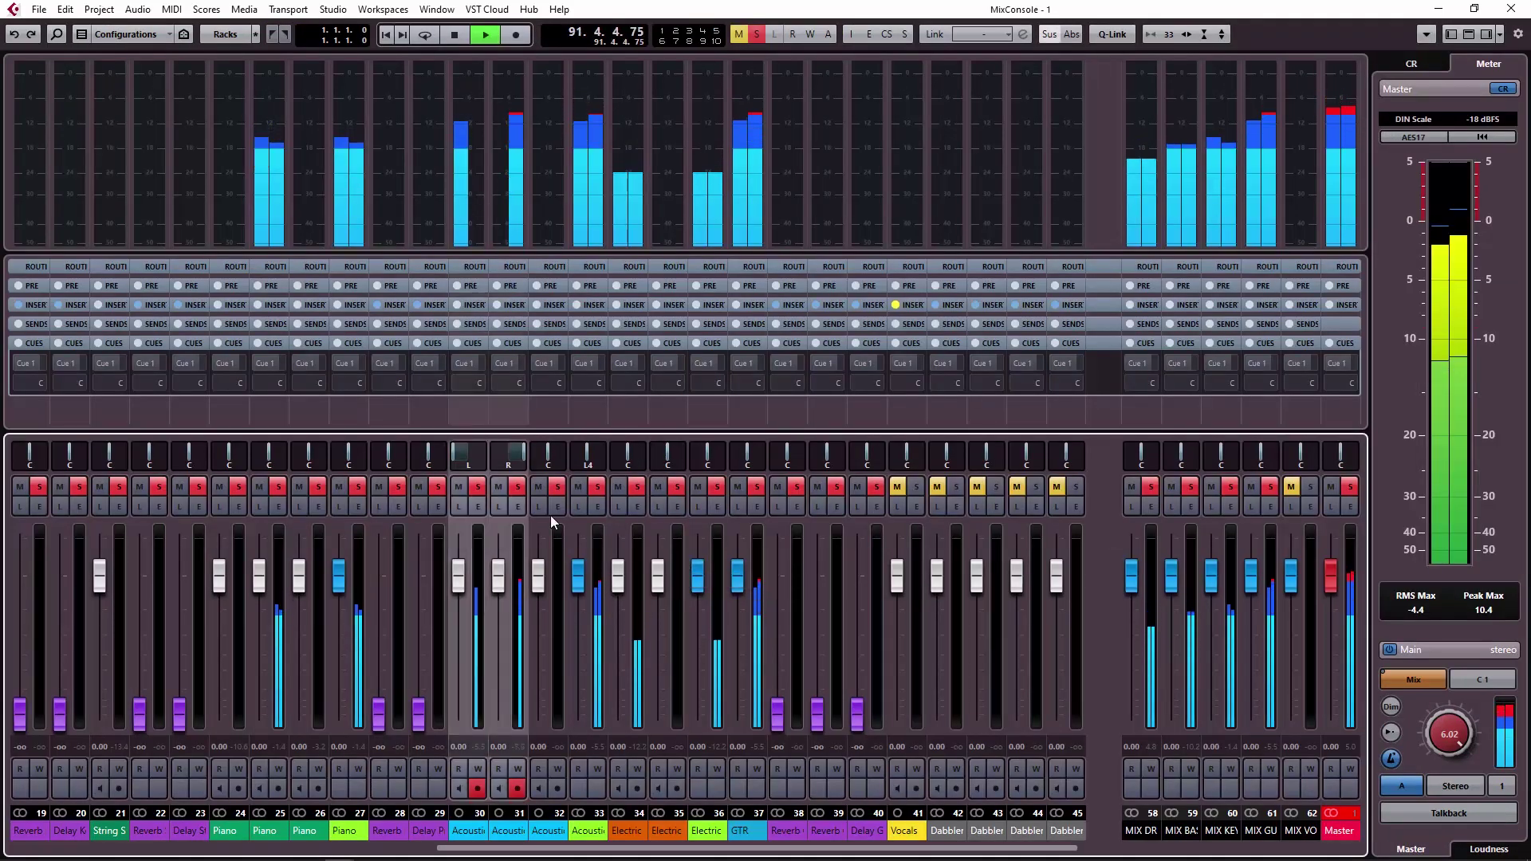
{"action": "key", "text": "alt+Tab"}
{"action": "left_click_drag", "start_coordinate": [921, 418], "coordinate": [654, 438]}
{"action": "key", "text": "space"}
{"action": "key", "text": "alt+Tab"}
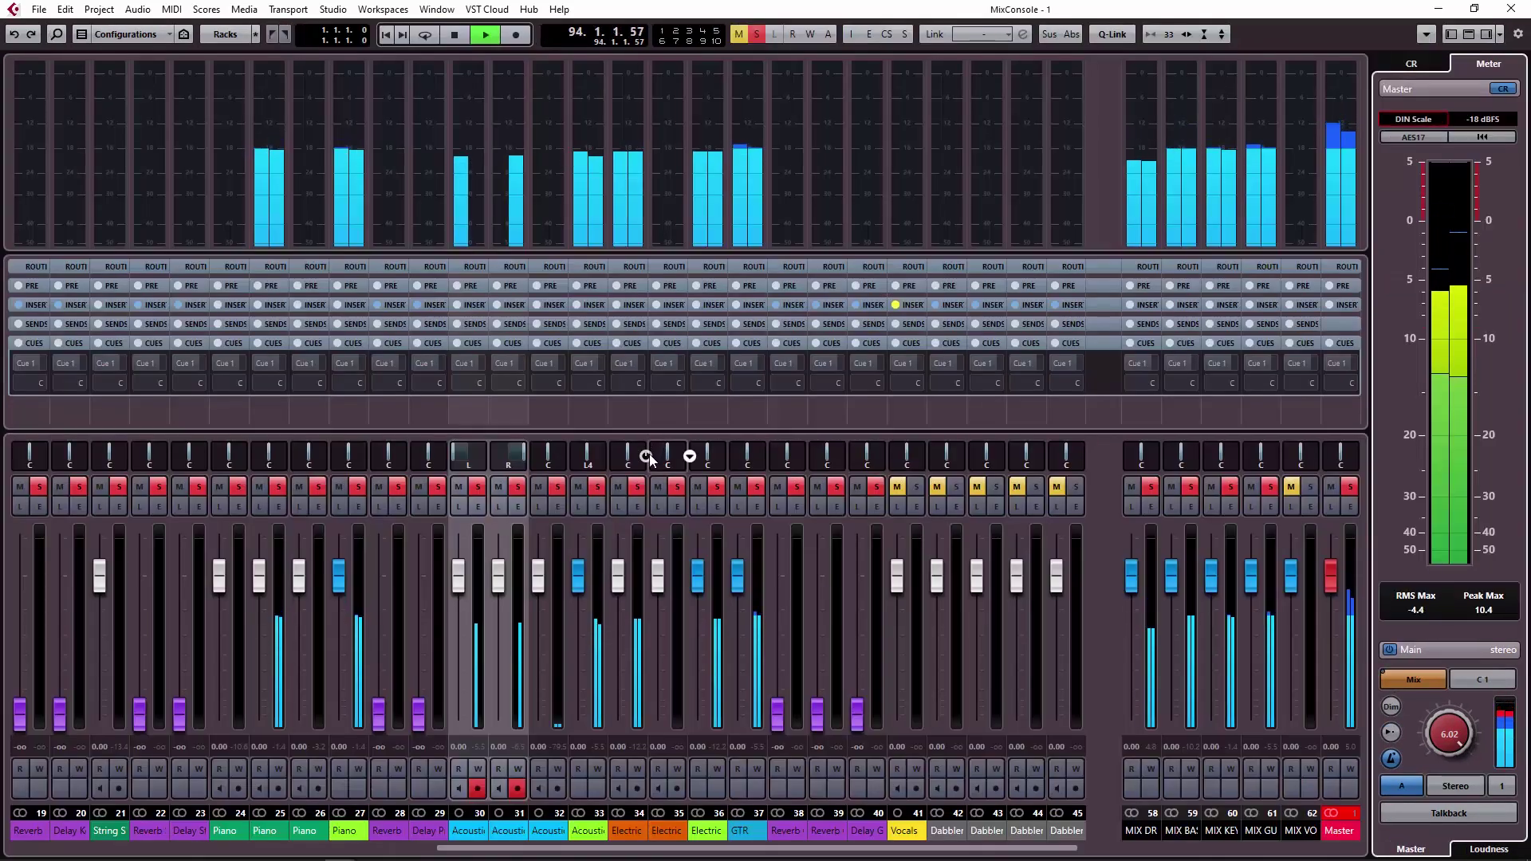
{"action": "key", "text": "alt+Tab"}
{"action": "left_click_drag", "start_coordinate": [654, 469], "coordinate": [655, 476]}
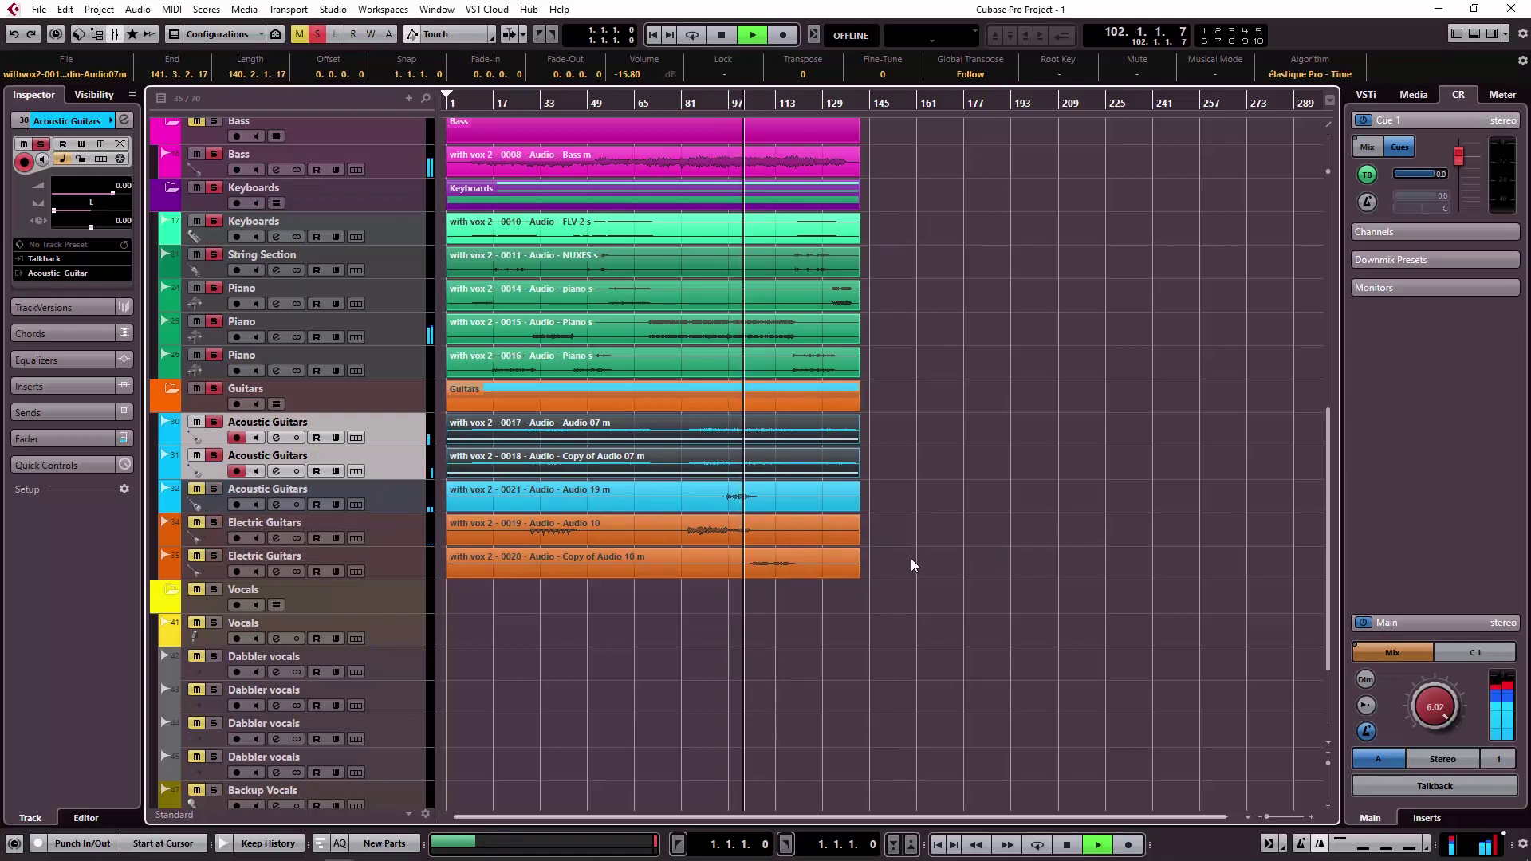
Step: Check the Acoustic Guitars levels in the MixConsole and disarm recording on both selected channels
{"action": "key", "text": "F3"}
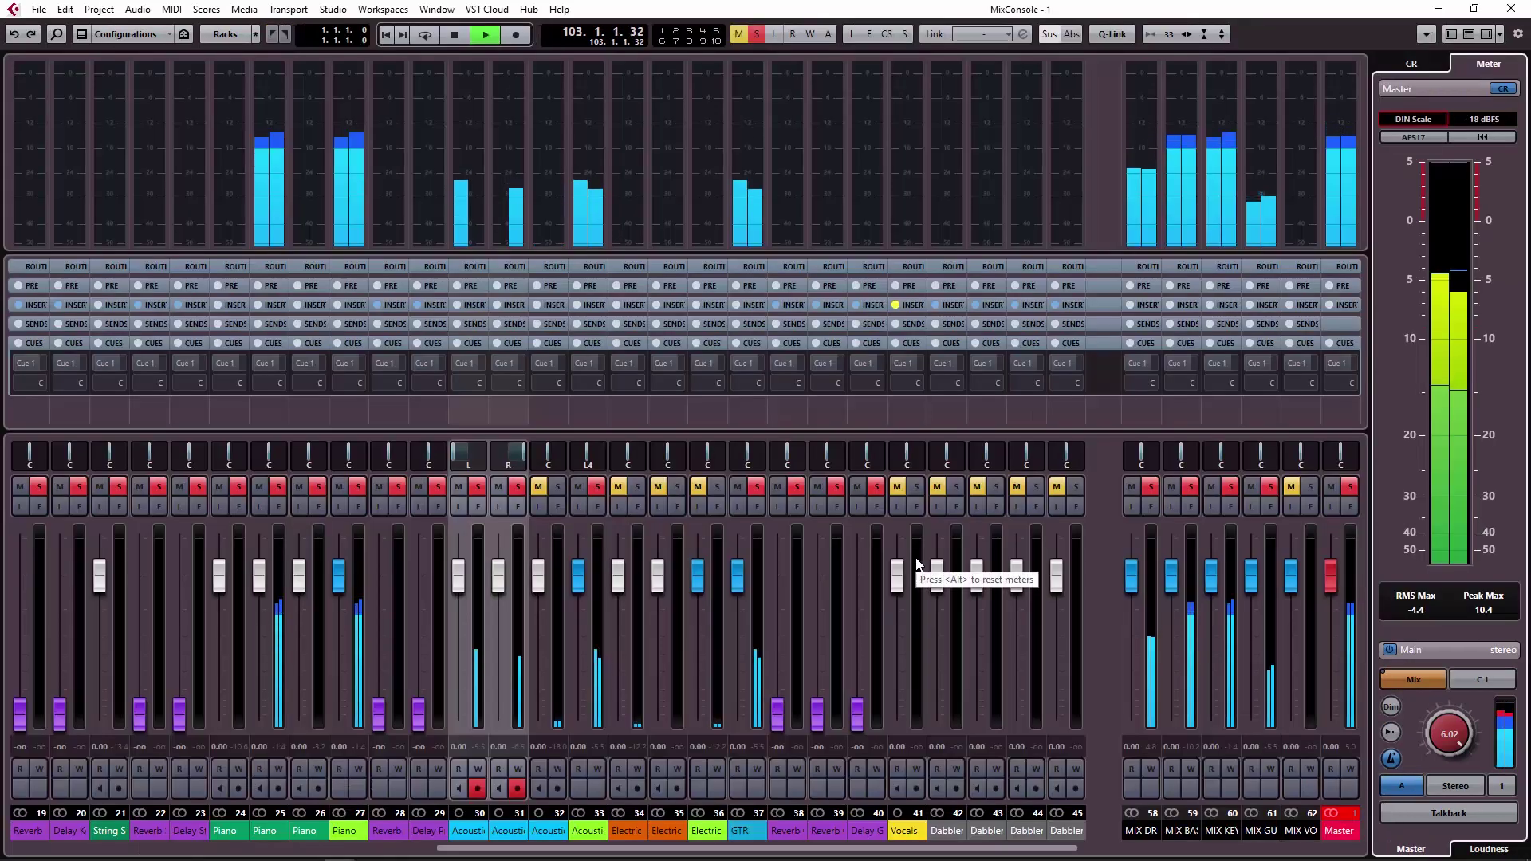
{"action": "left_click", "coordinate": [479, 788]}
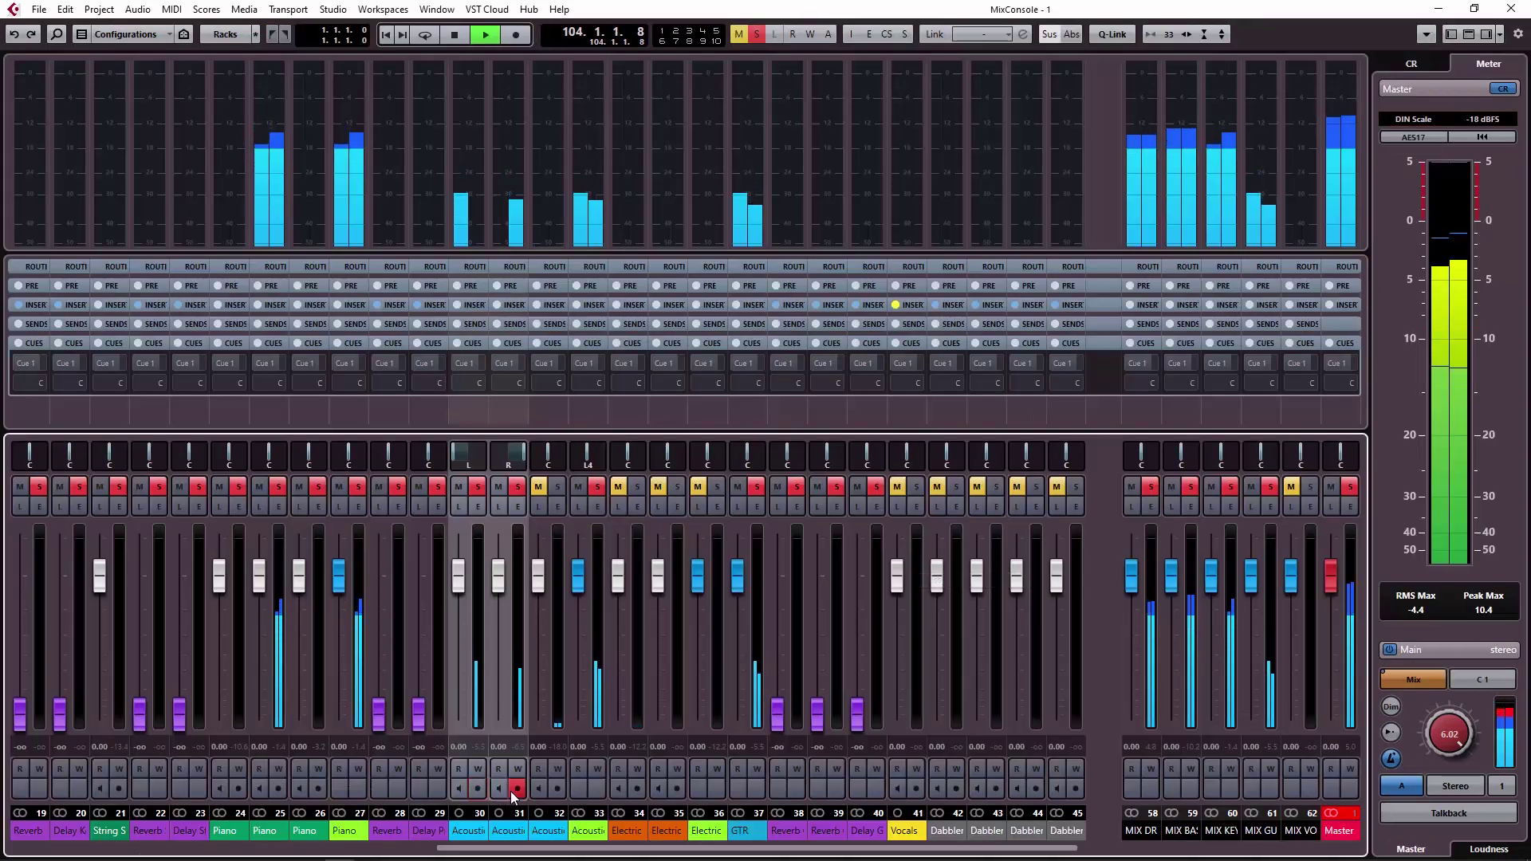
{"action": "scroll", "coordinate": [760, 773], "scroll_direction": "left", "scroll_amount": 6}
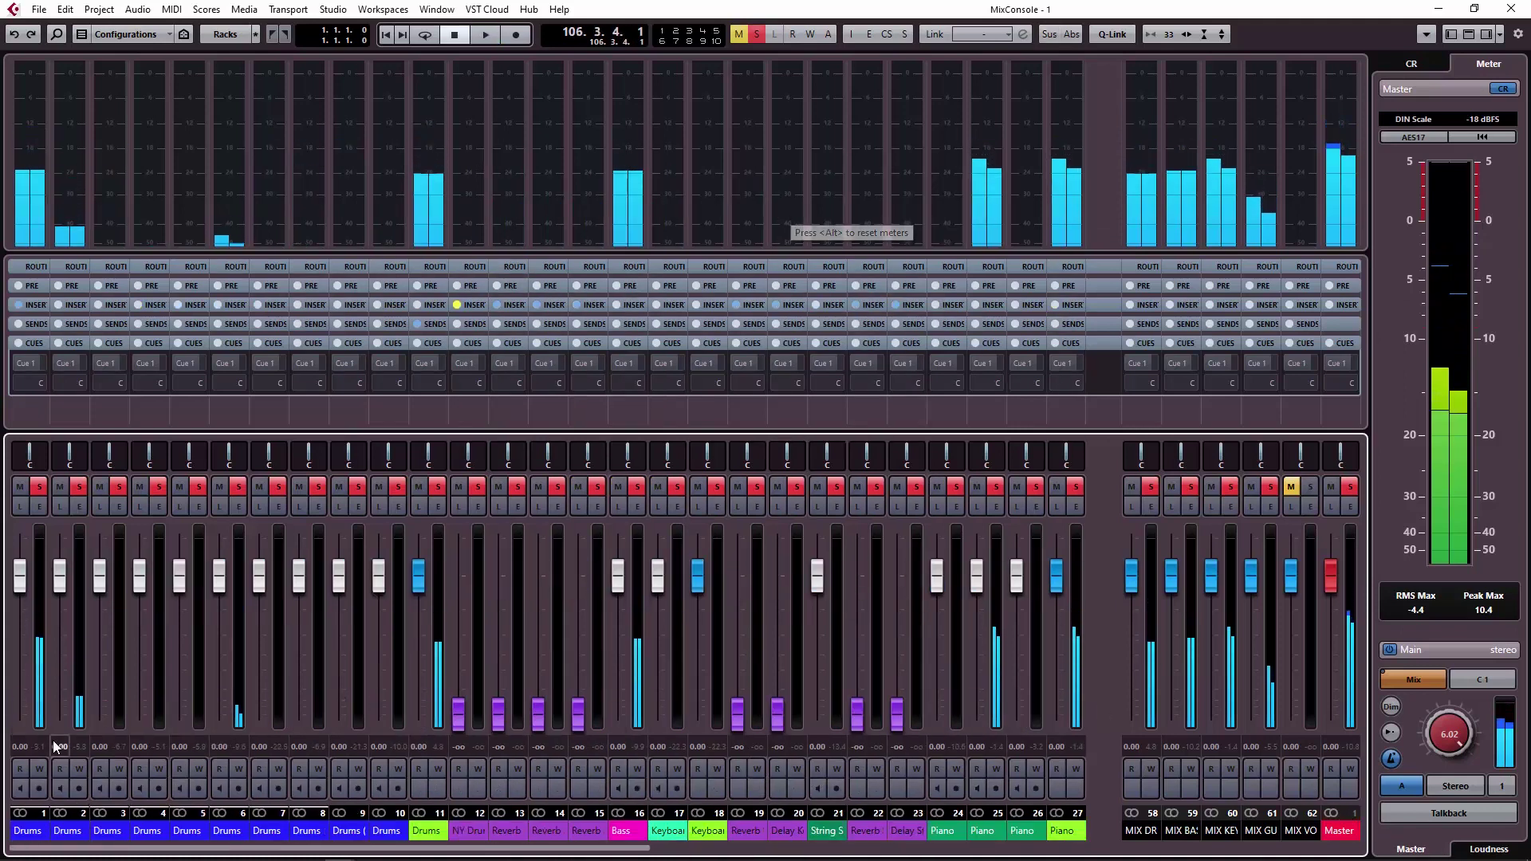
Step: Stop playback and review the channels across the MixConsole, returning to the first Drums channel
{"action": "key", "text": "space"}
{"action": "scroll", "coordinate": [375, 849], "scroll_direction": "right", "scroll_amount": 1}
{"action": "scroll", "coordinate": [375, 849], "scroll_direction": "right", "scroll_amount": 4}
{"action": "scroll", "coordinate": [359, 852], "scroll_direction": "left", "scroll_amount": 5}
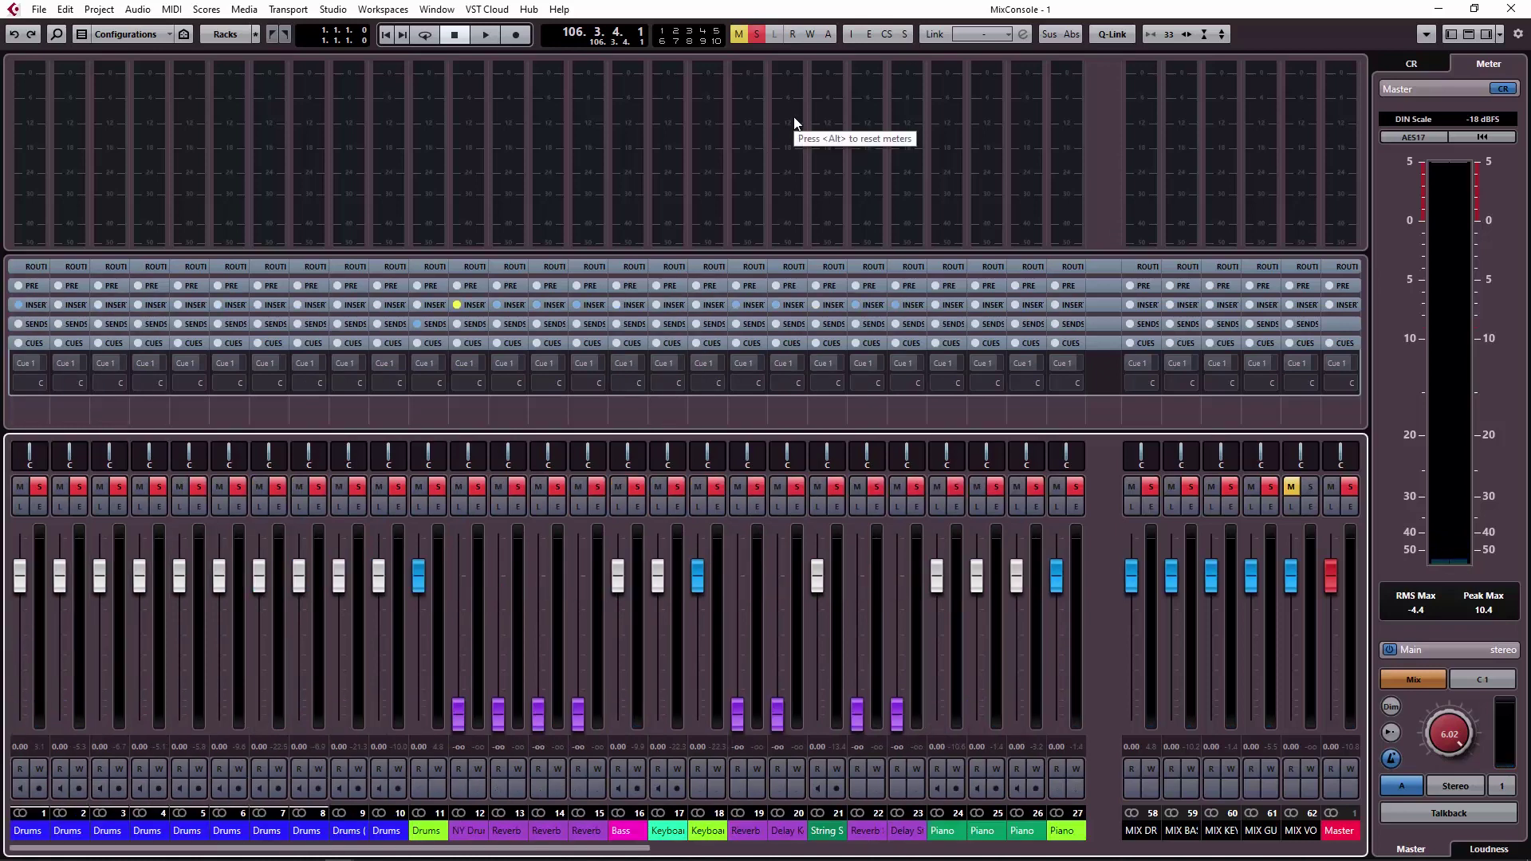
{"action": "scroll", "coordinate": [620, 507], "scroll_direction": "right", "scroll_amount": 1}
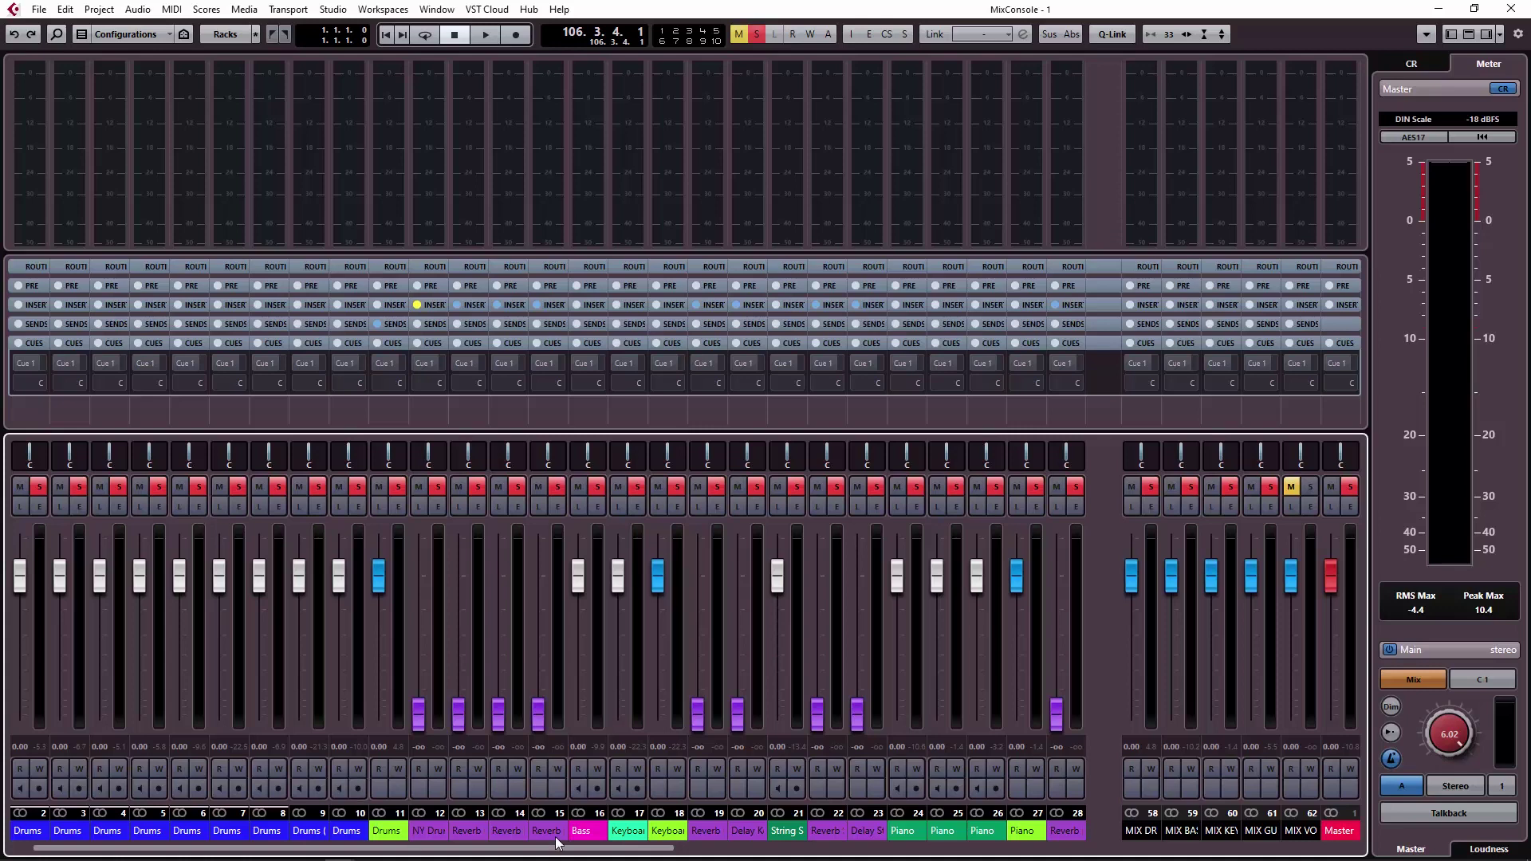
{"action": "left_click_drag", "start_coordinate": [651, 855], "coordinate": [3, 854]}
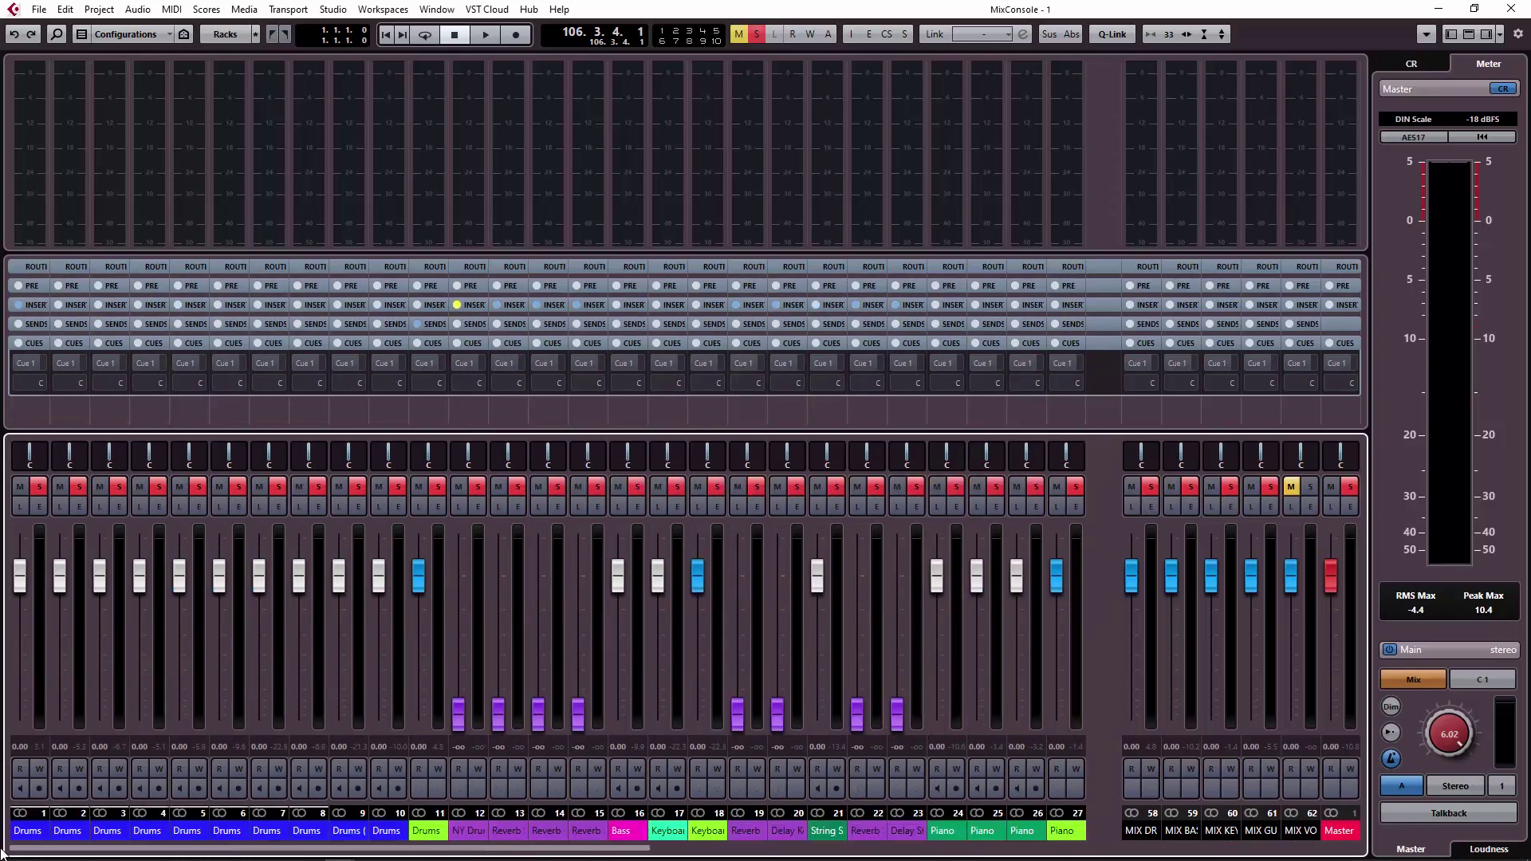